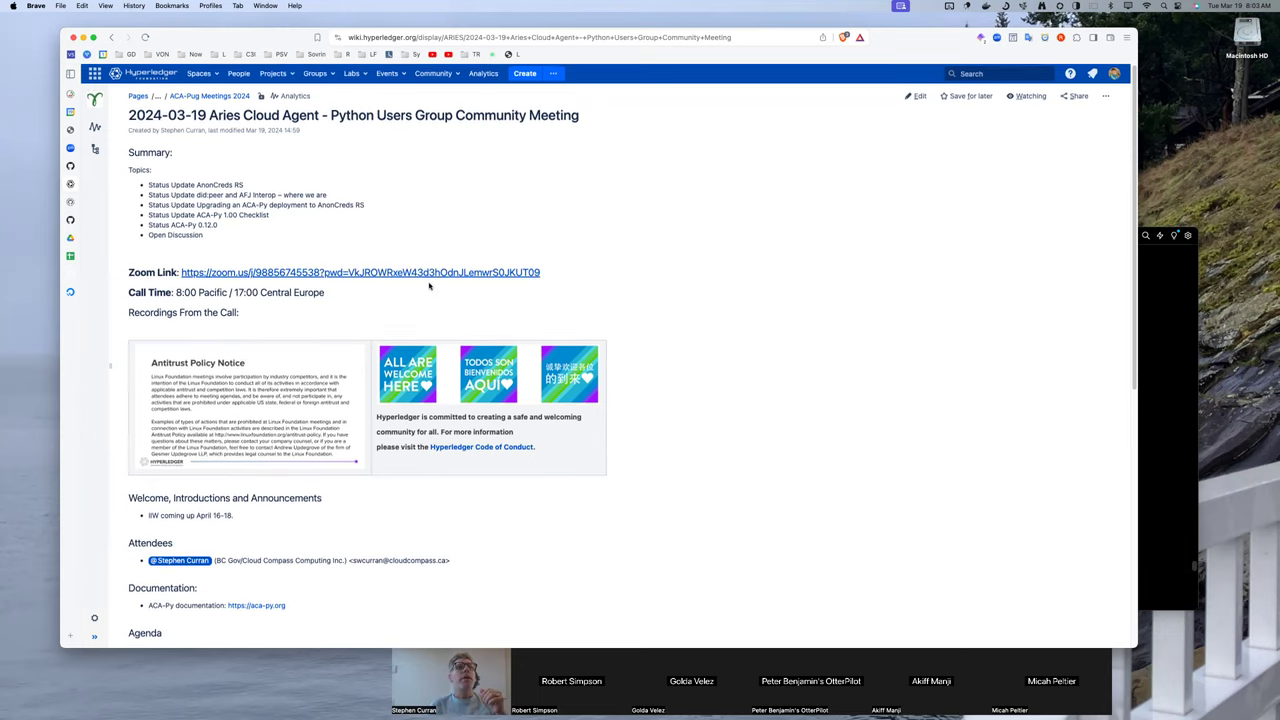
- Review the announcements, attendees, agenda and upcoming topics on the 2024-03-19 Aries Cloud Agent - Python meeting page
scroll(429, 286, down, 2)
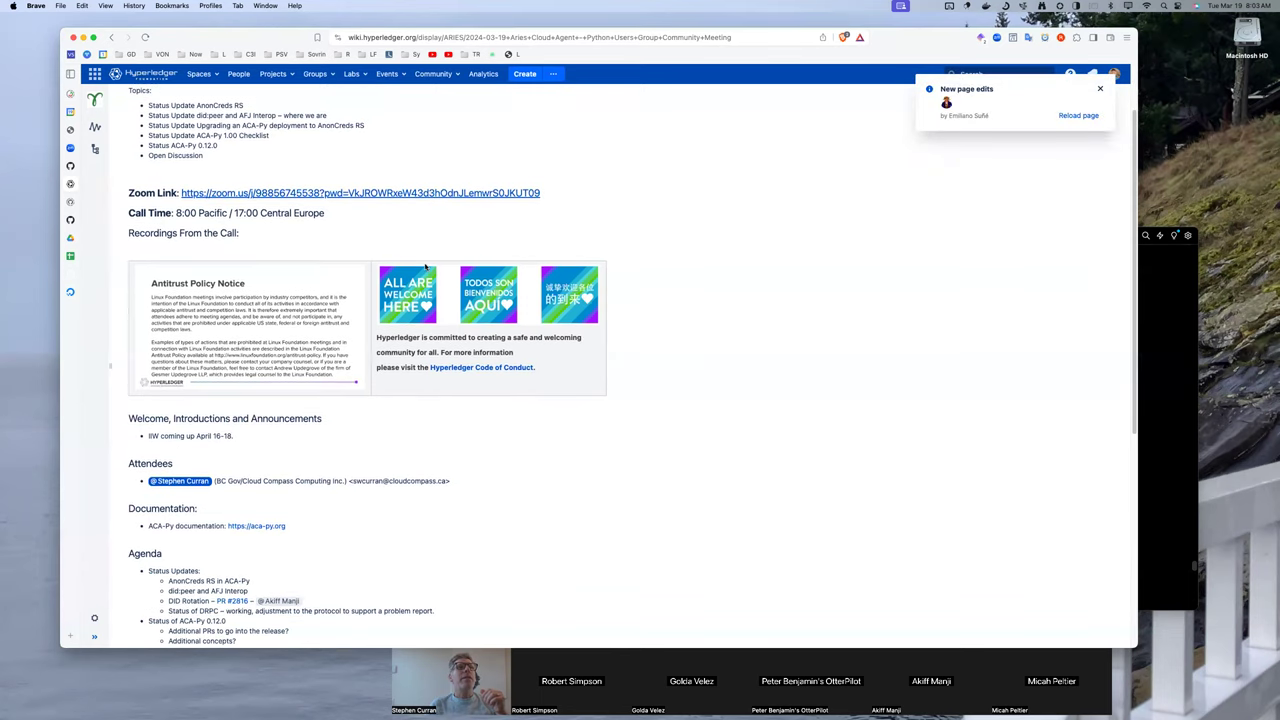
scroll(425, 266, down, 1)
scroll(685, 307, down, 1)
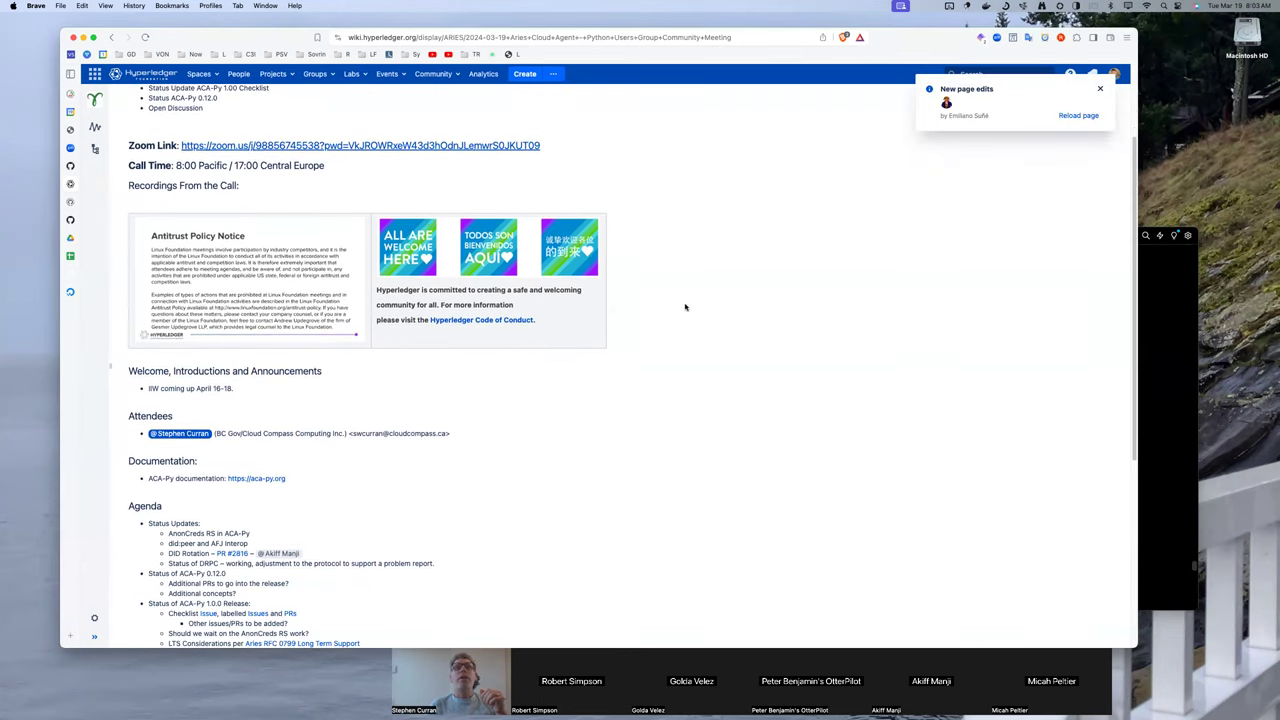
scroll(685, 307, down, 1)
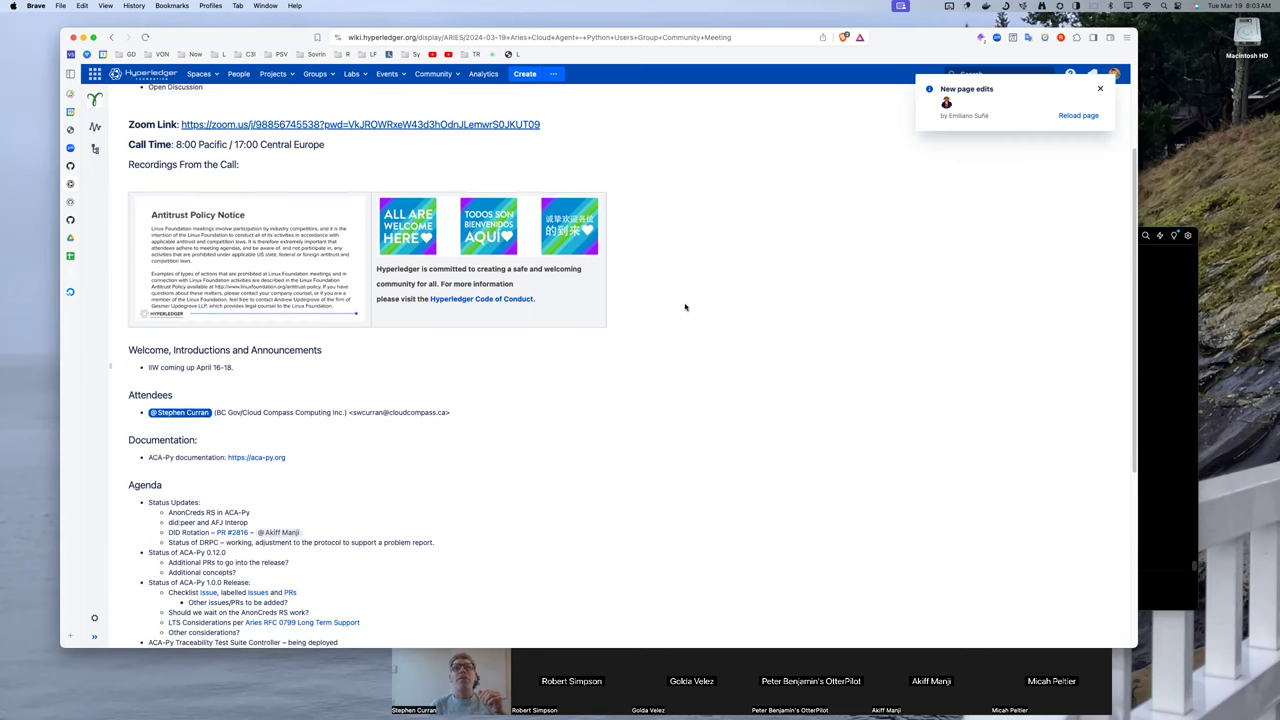
scroll(685, 307, down, 2)
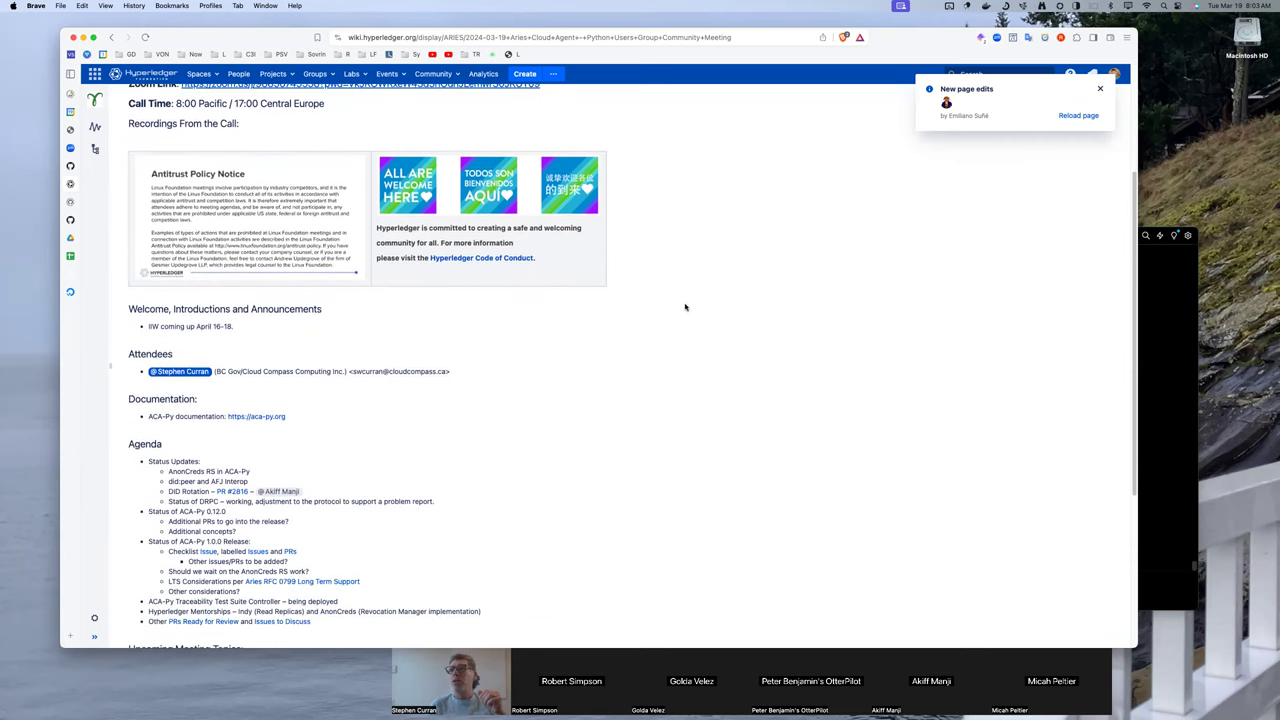
scroll(685, 307, down, 1)
scroll(685, 307, down, 2)
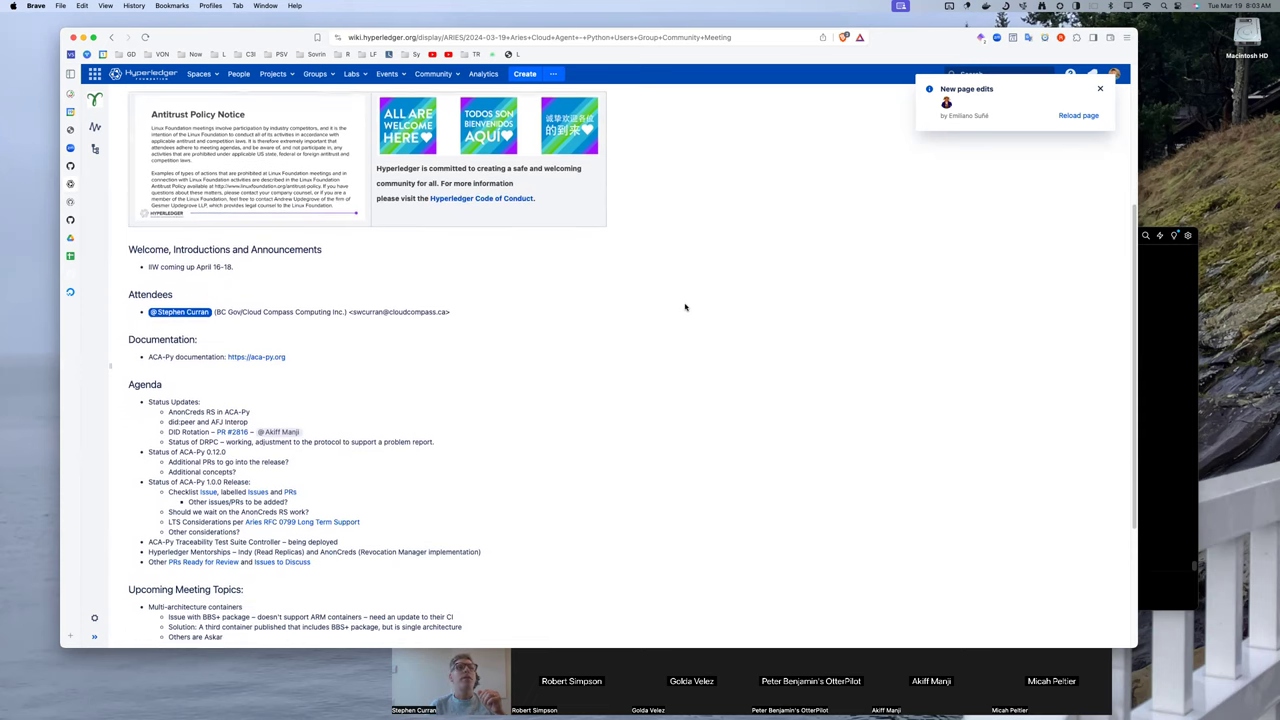
scroll(685, 307, down, 1)
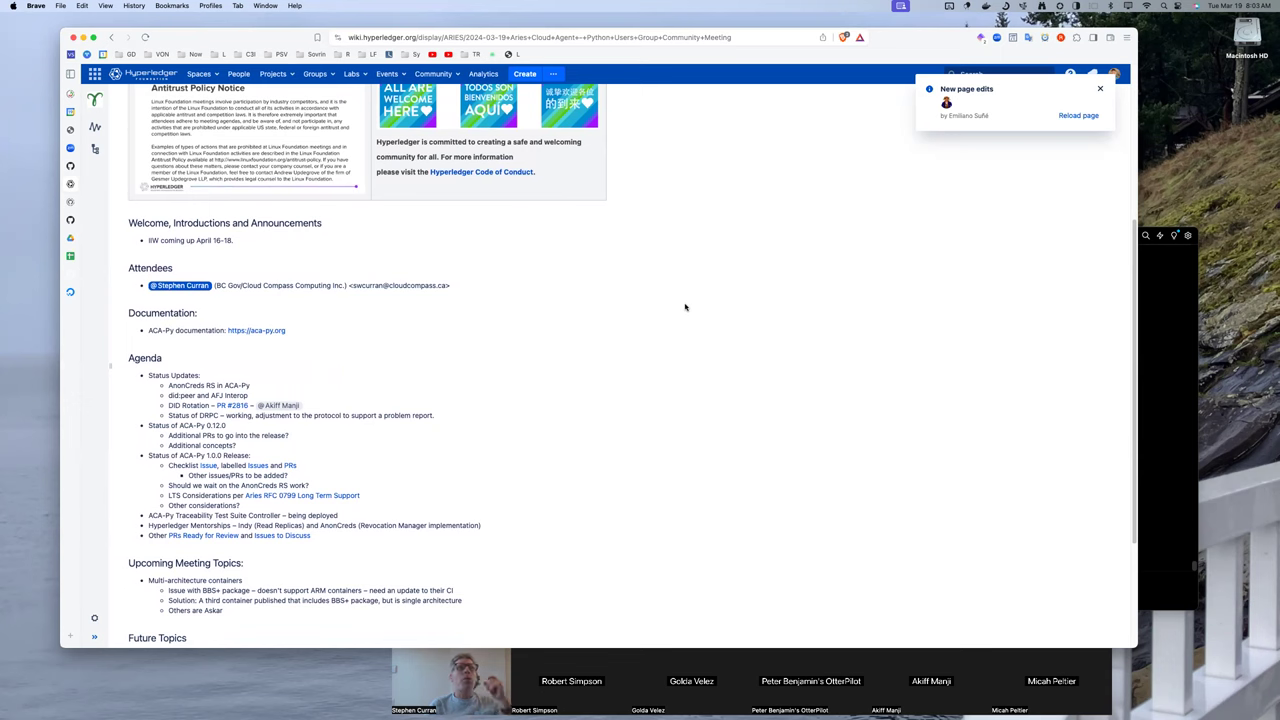
scroll(685, 307, down, 1)
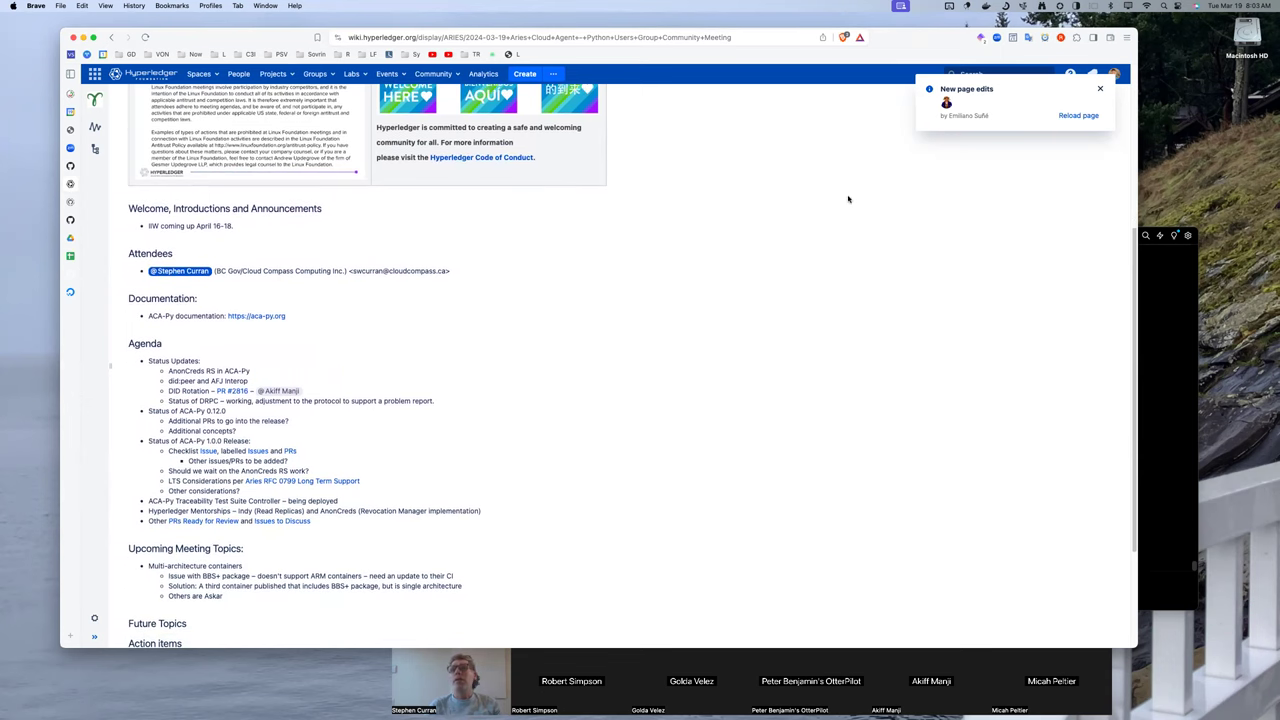
- Open the 2024-03-19 meeting page for editing and go to its Agenda section
scroll(840, 339, up, 5)
scroll(840, 339, up, 1)
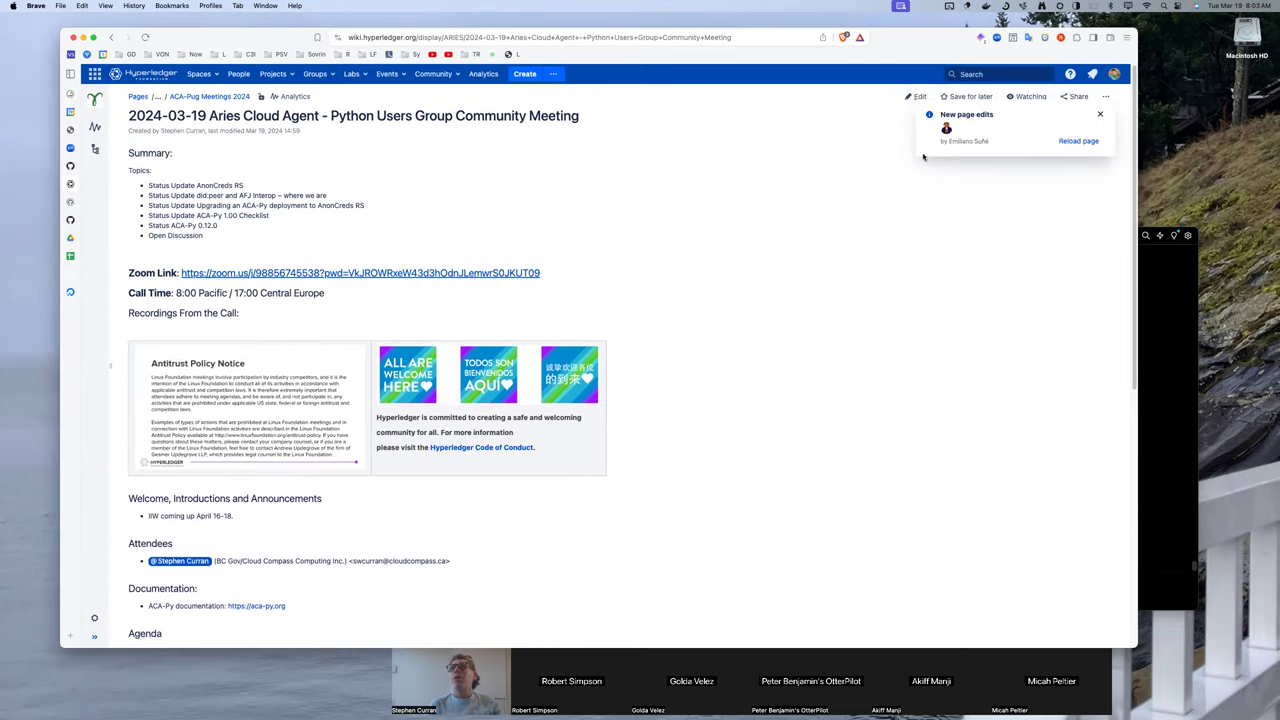
click(910, 97)
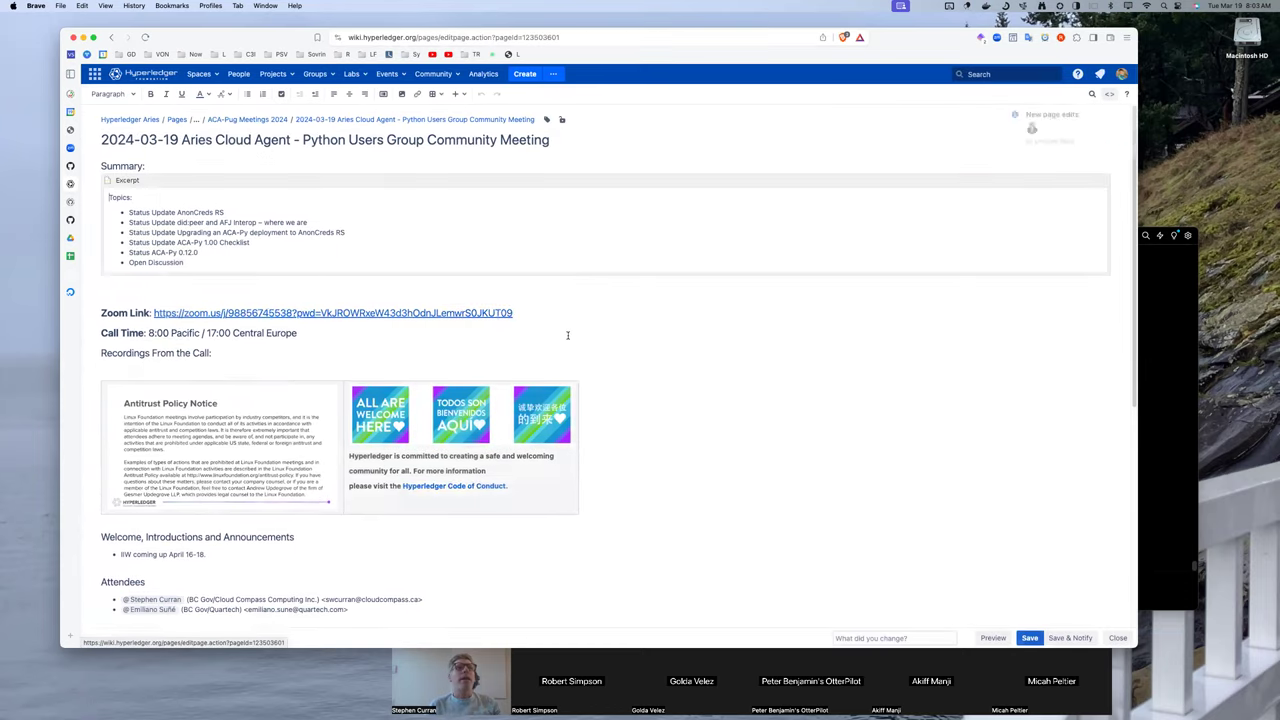
scroll(475, 375, down, 5)
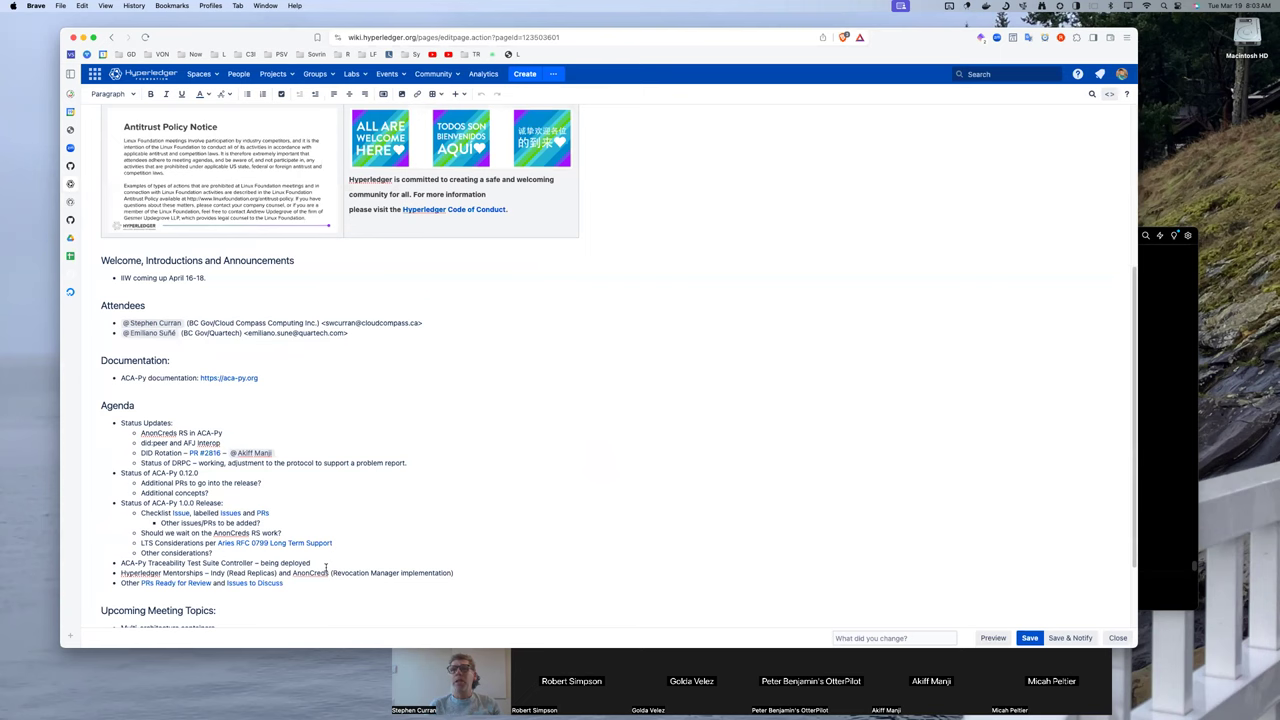
scroll(358, 402, down, 3)
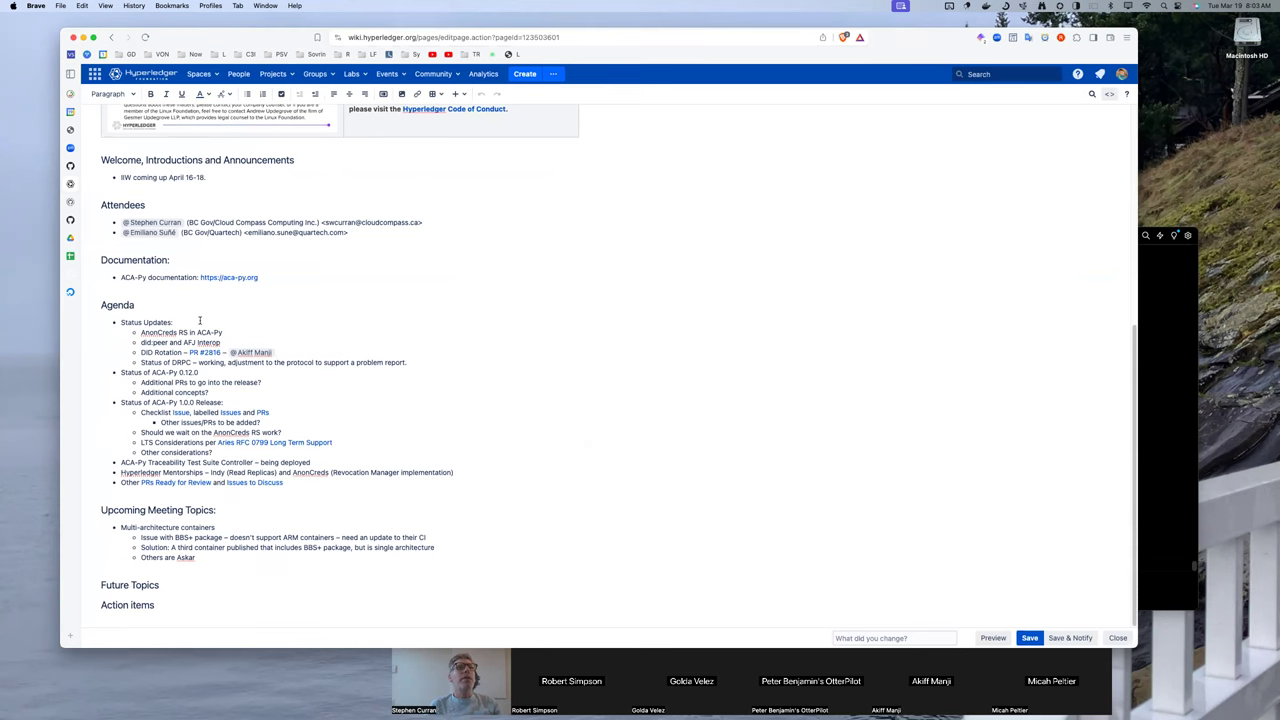
scroll(223, 260, up, 3)
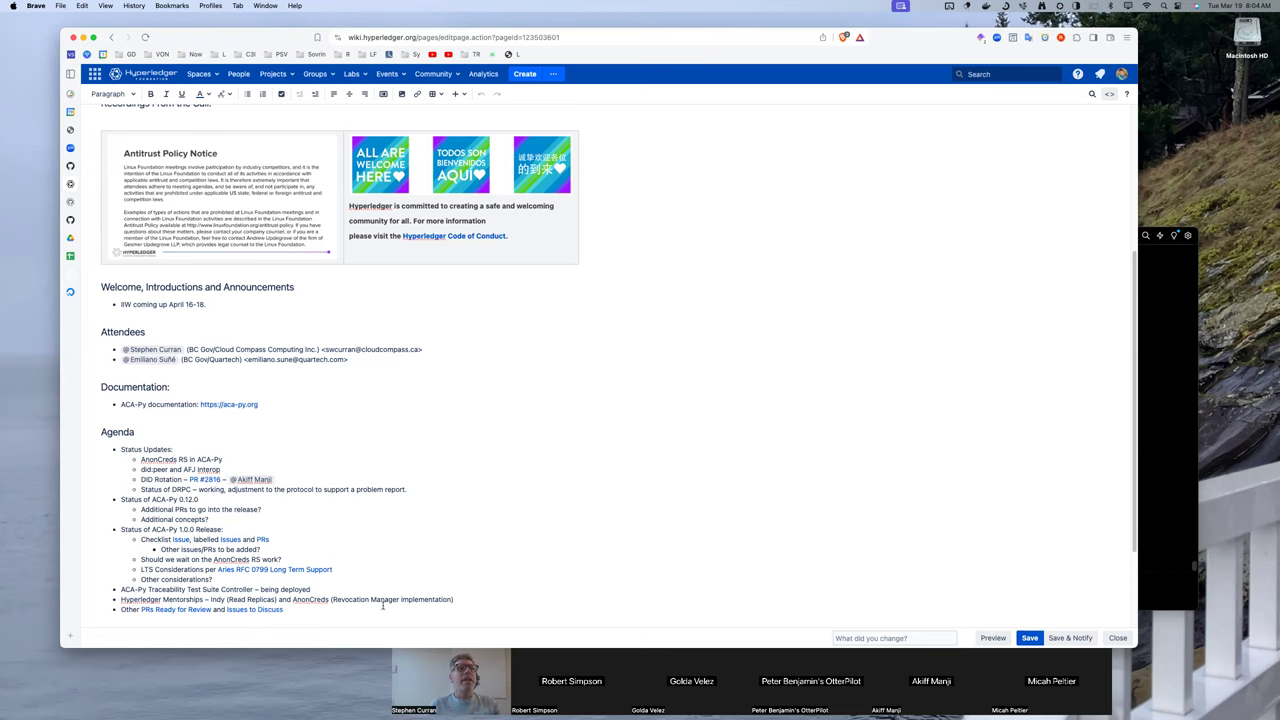
scroll(382, 605, down, 2)
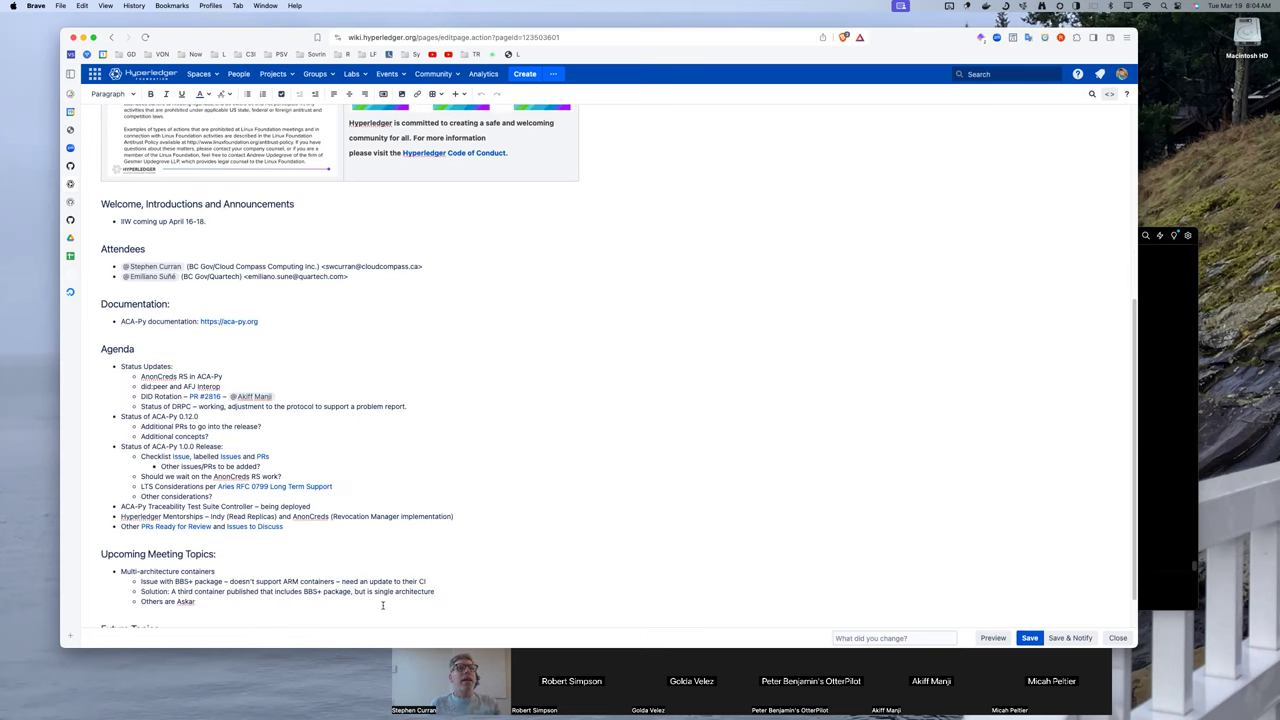
- Add the sub-bullet "PRs for AnonCreds+CredX concurrently – after the 0.12.0 release" under "AnonCreds RS in ACA-Py" in the agenda
click(232, 377)
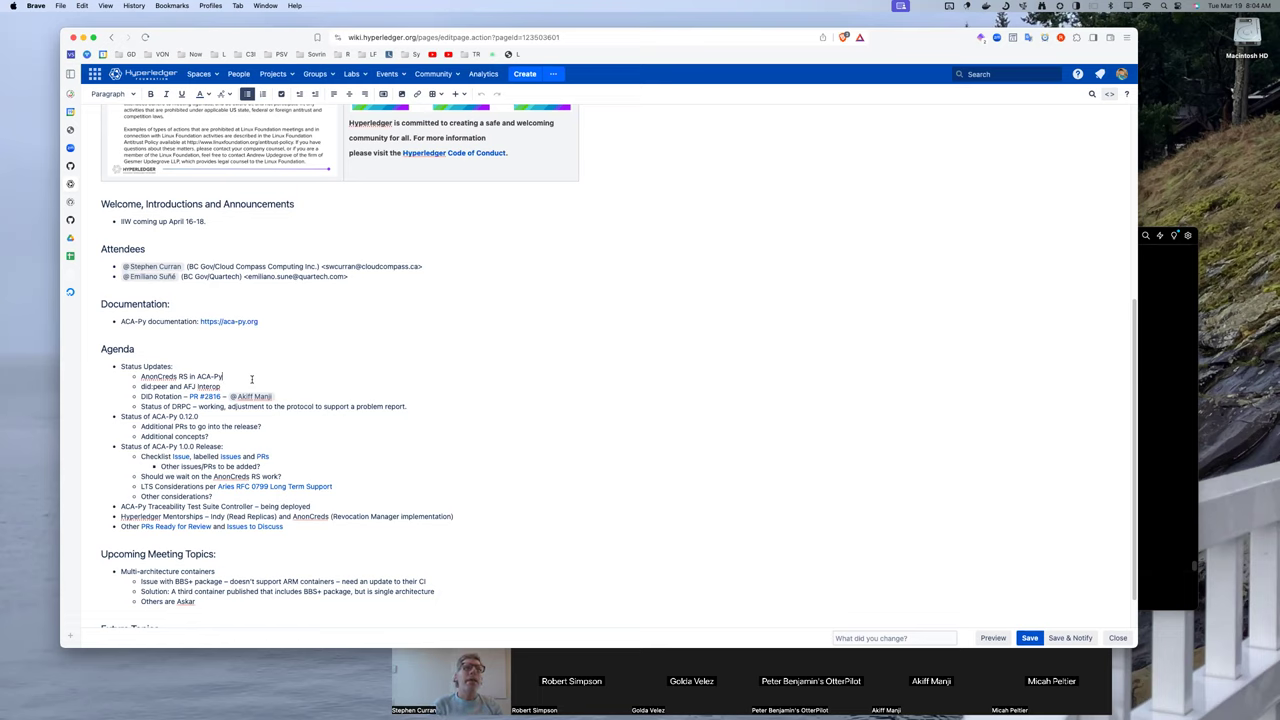
click(251, 379)
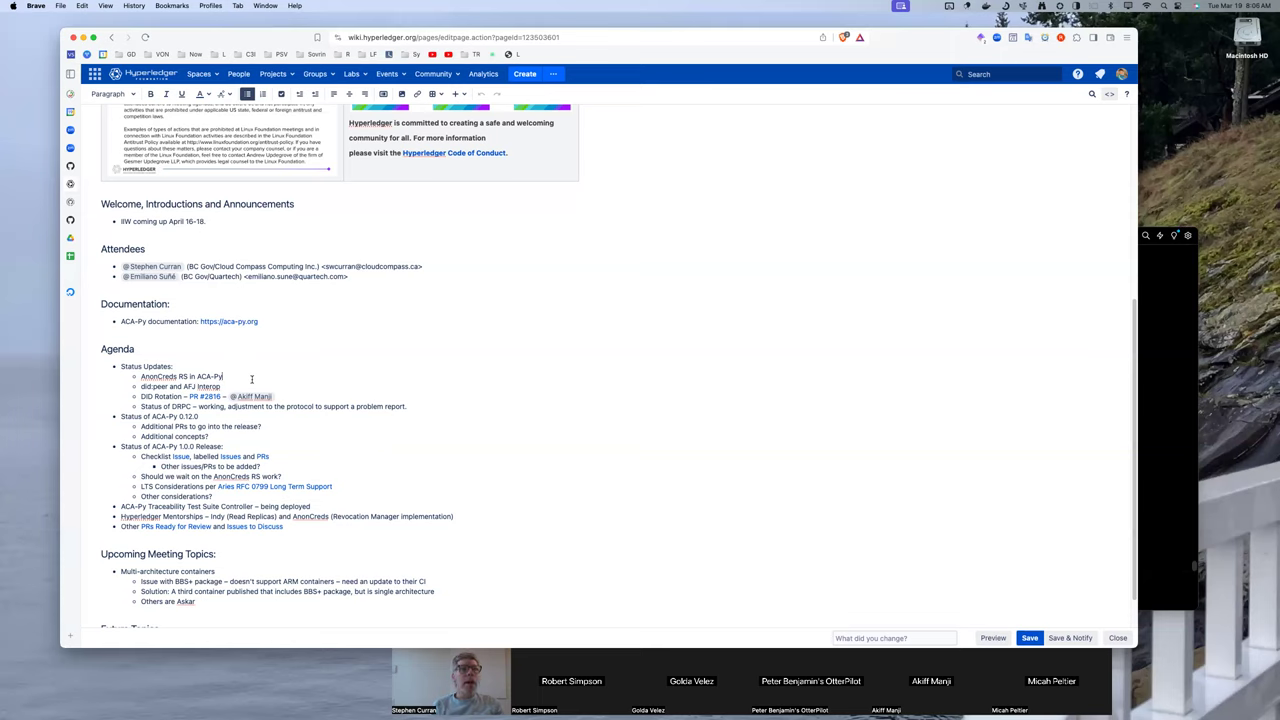
key(super+v)
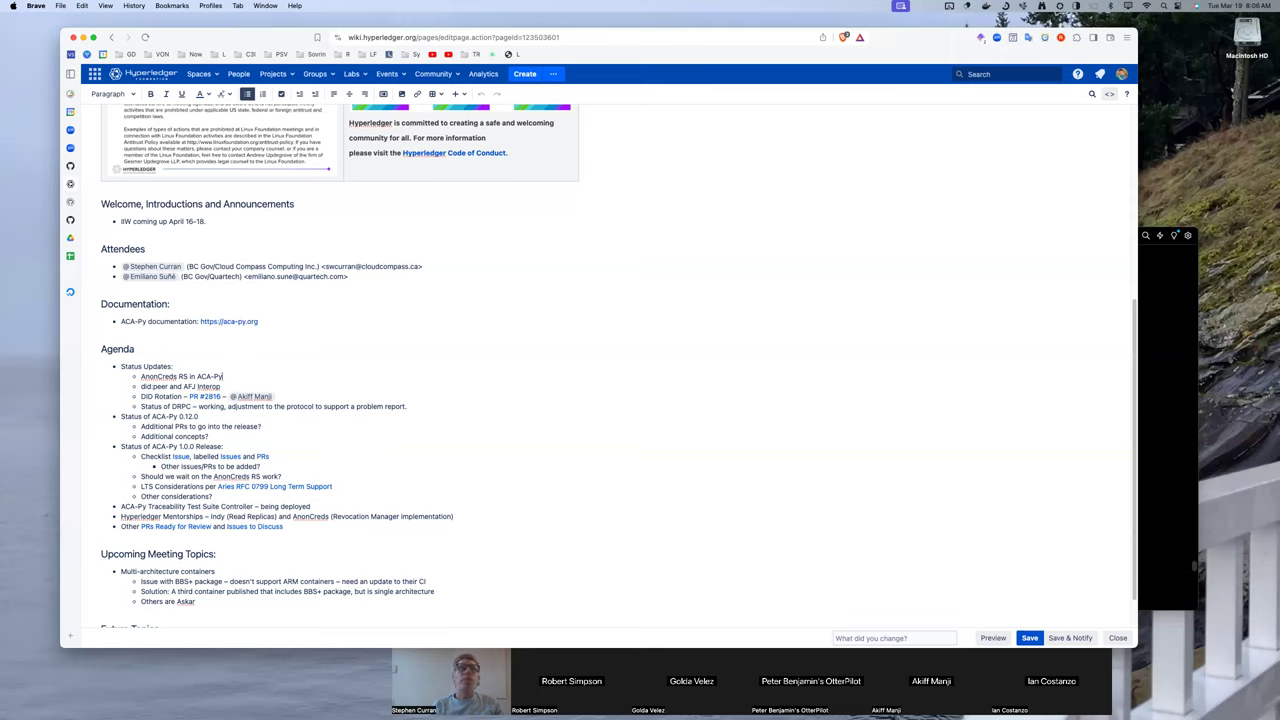
key(Return)
key(Tab)
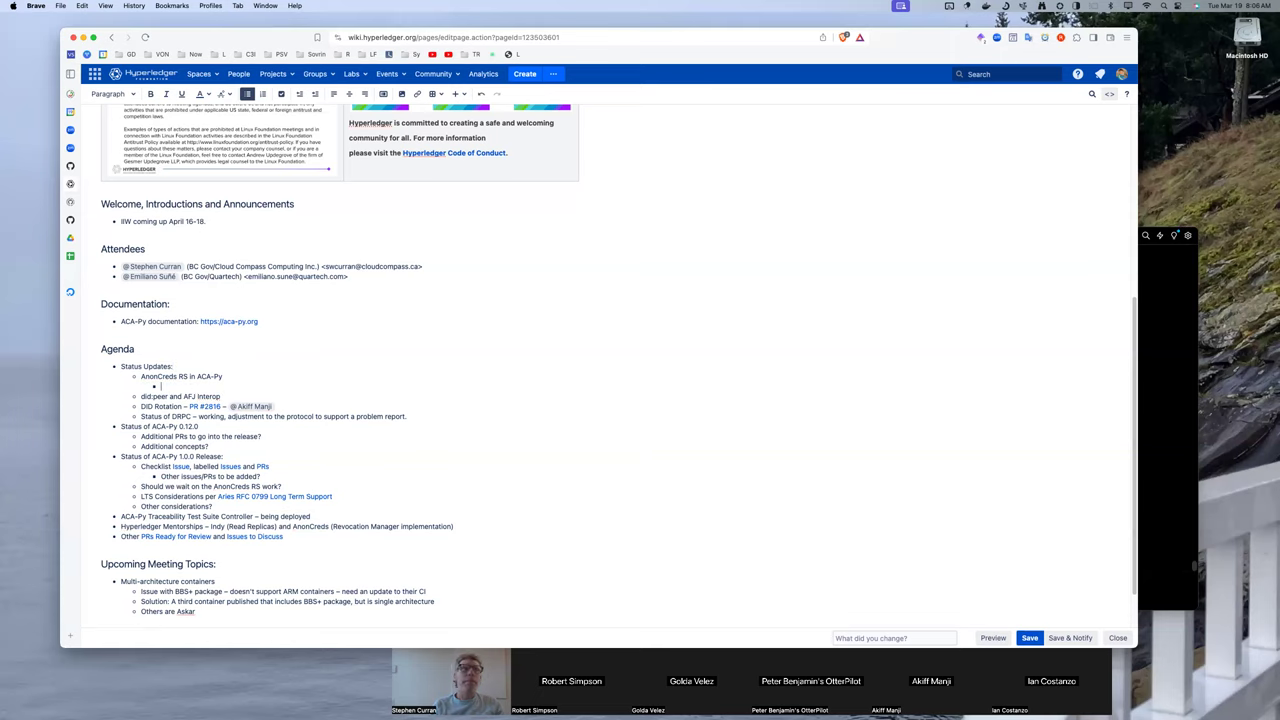
text(PRs for)
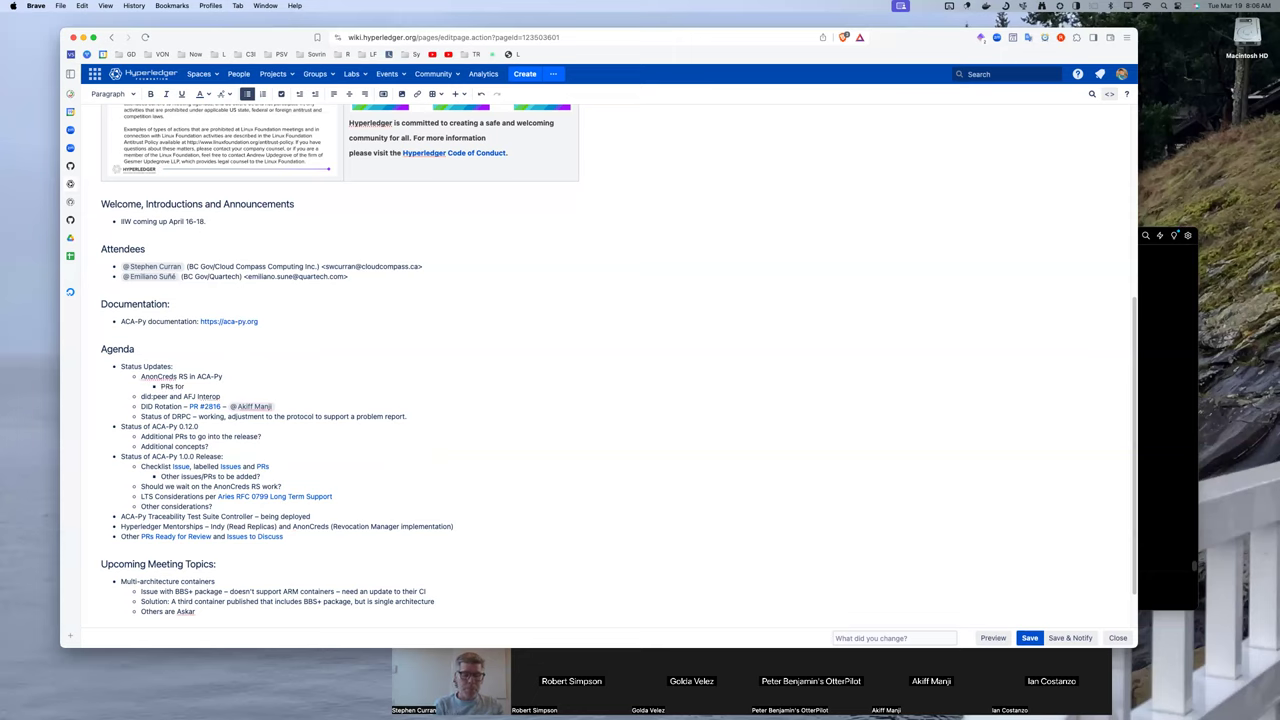
text( AnonCreds)
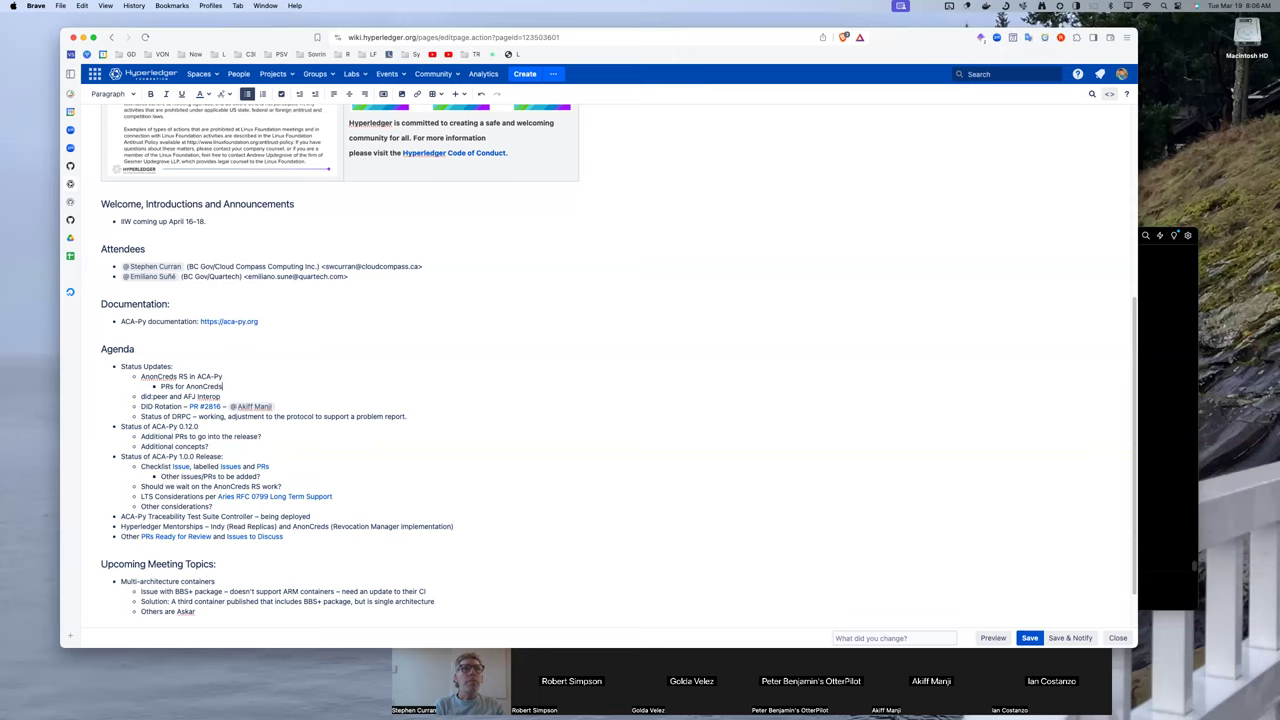
text(+Cred)
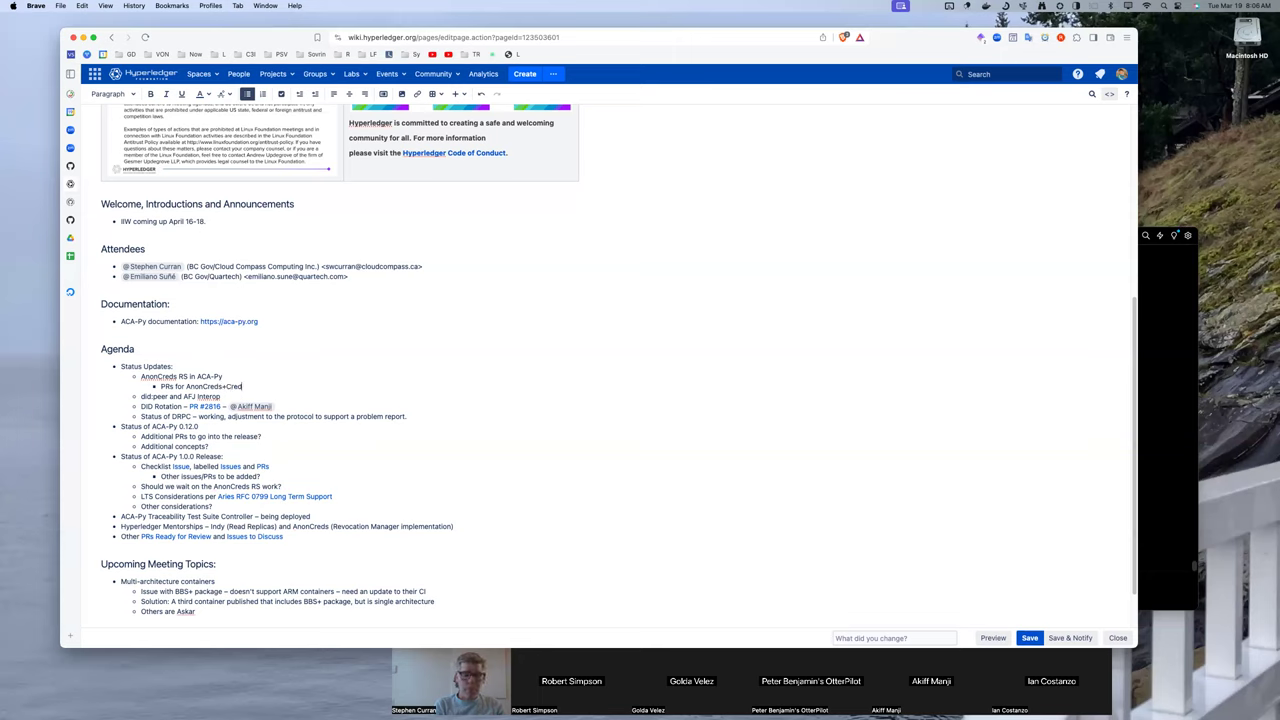
text(X concurrently –)
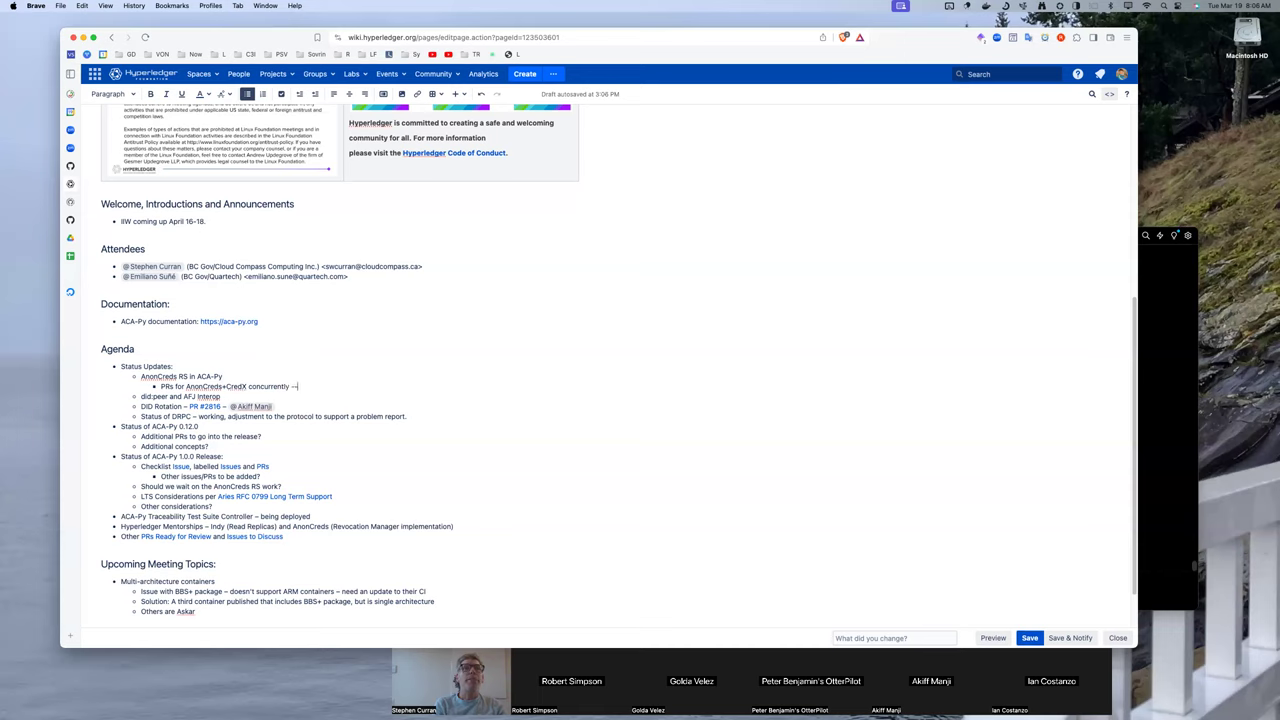
text( after the 0.12.0 release)
- Add a second sub-bullet under "AnonCreds RS in ACA-Py" reading "Upgrade script – PR in draft – still being worked."
key(Return)
text(Upgrad)
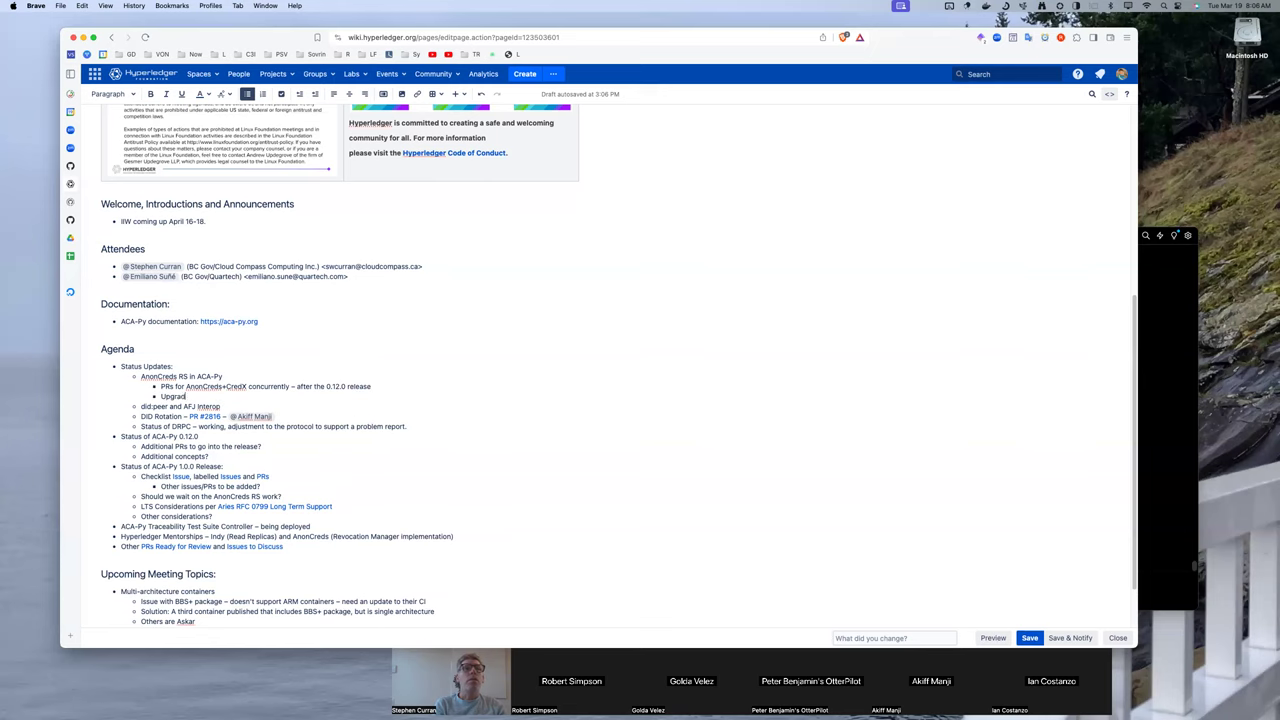
text(e script - )
text(PR)
text( i)
text(n draf)
text(t - still being wor)
text(ked.)
- Add the sub-bullet "Connection reuse for did:peer:2/4" under the "did:peer and AFJ Interop" agenda item
key(Return)
key(Tab)
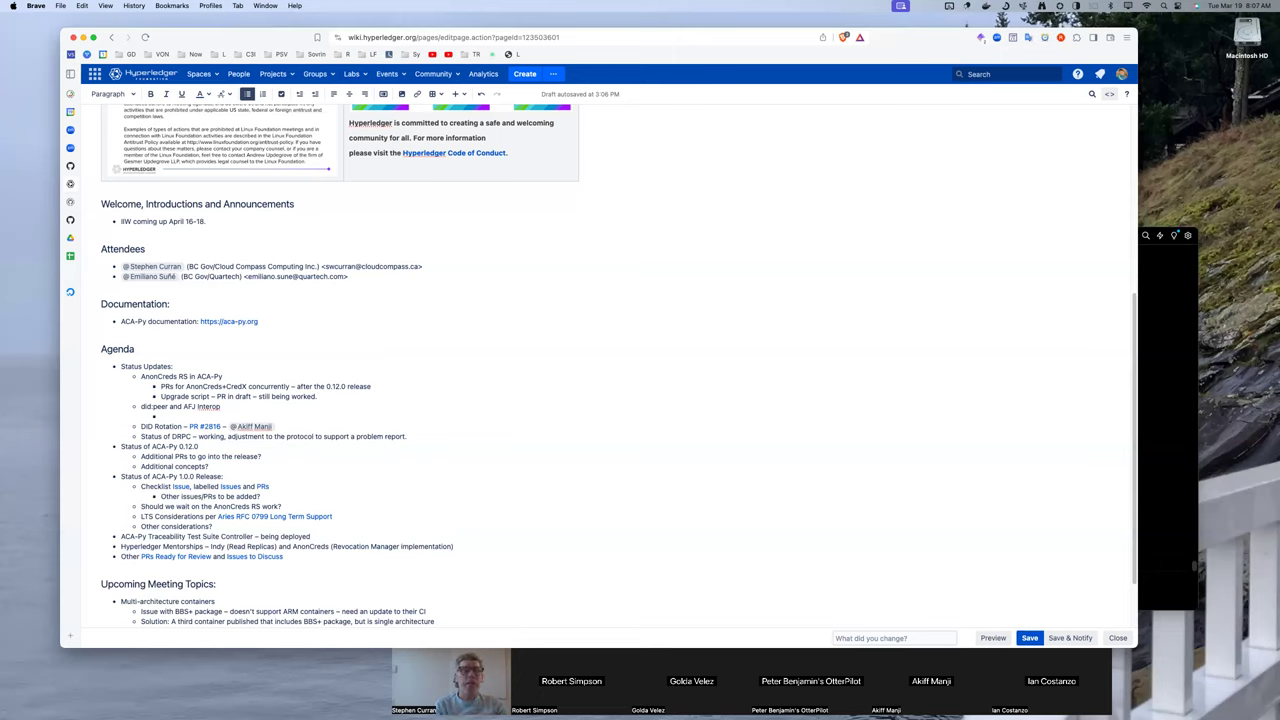
text(Connection)
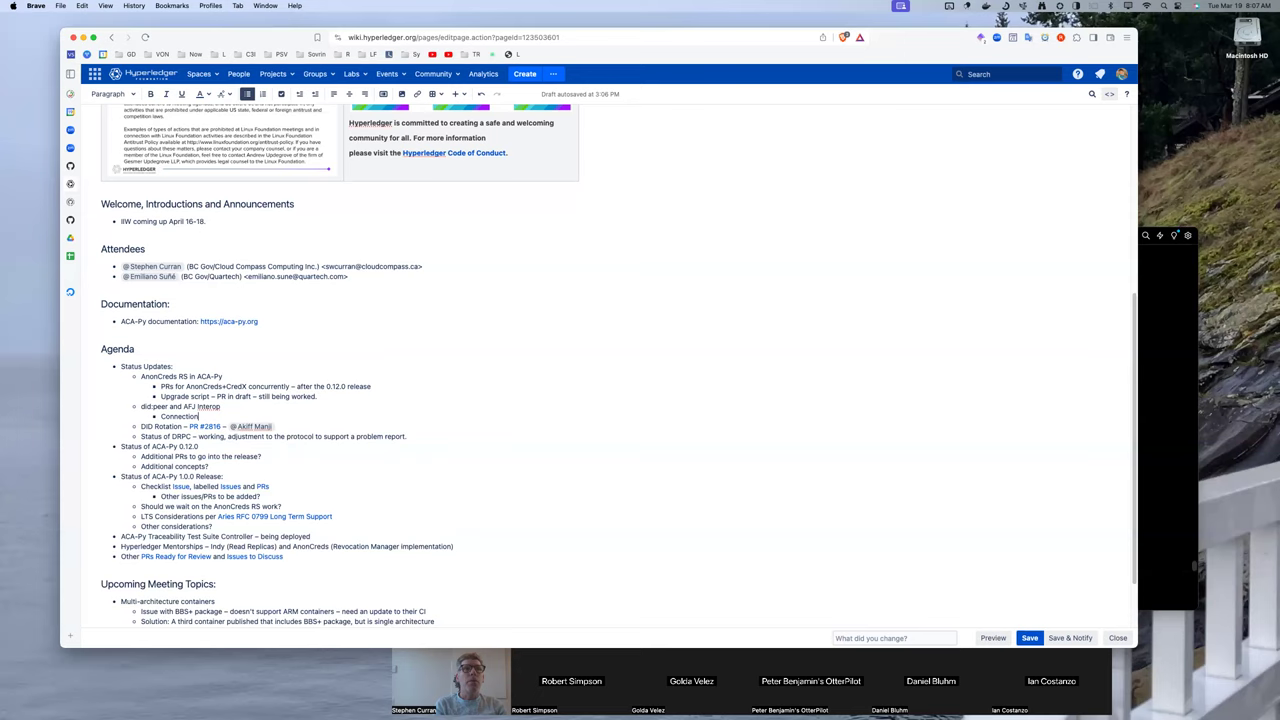
text( resu)
text(e for Di)
text(D)
key(BackSpace)
key(BackSpace)
key(BackSpace)
text(di)
text(d:peer)
text(:2/3)
- Add two more sub-bullets under "did:peer and AFJ Interop": "Credo/ACA-Py defined" and "Respond in kind"
key(Return)
text(Credi)
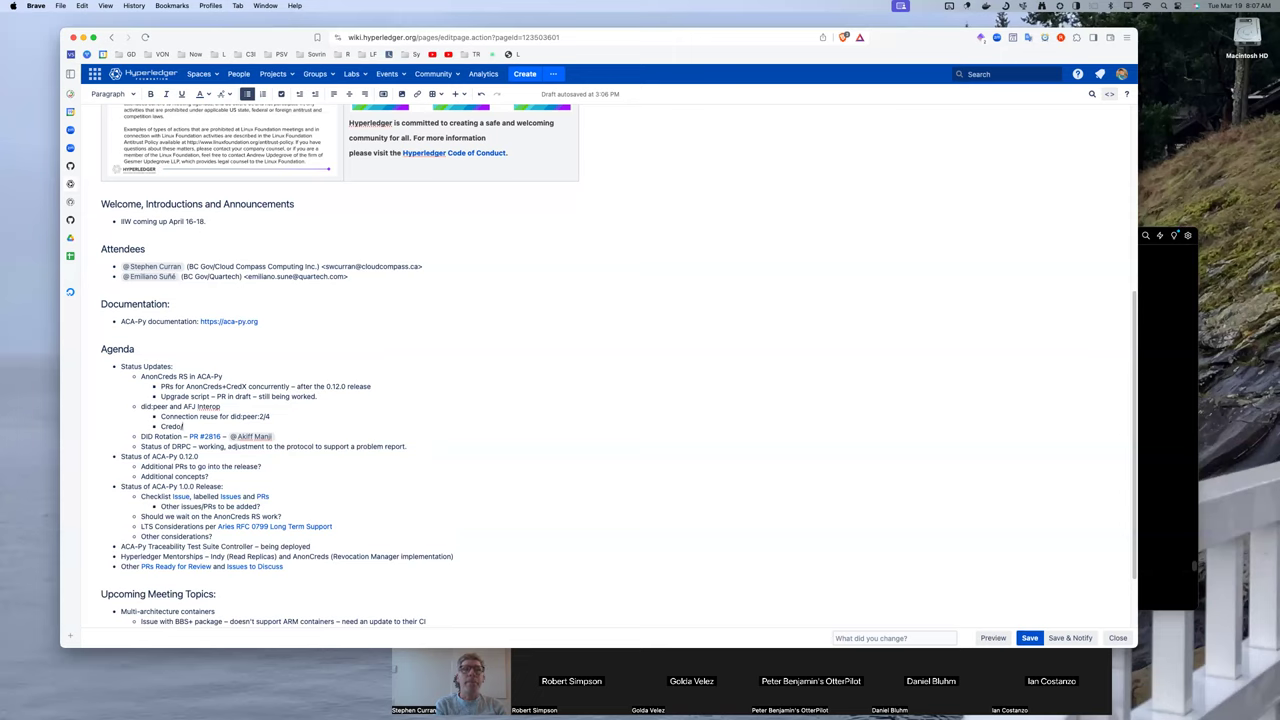
text(/ACA-Py defined)
key(Return)
text(Res)
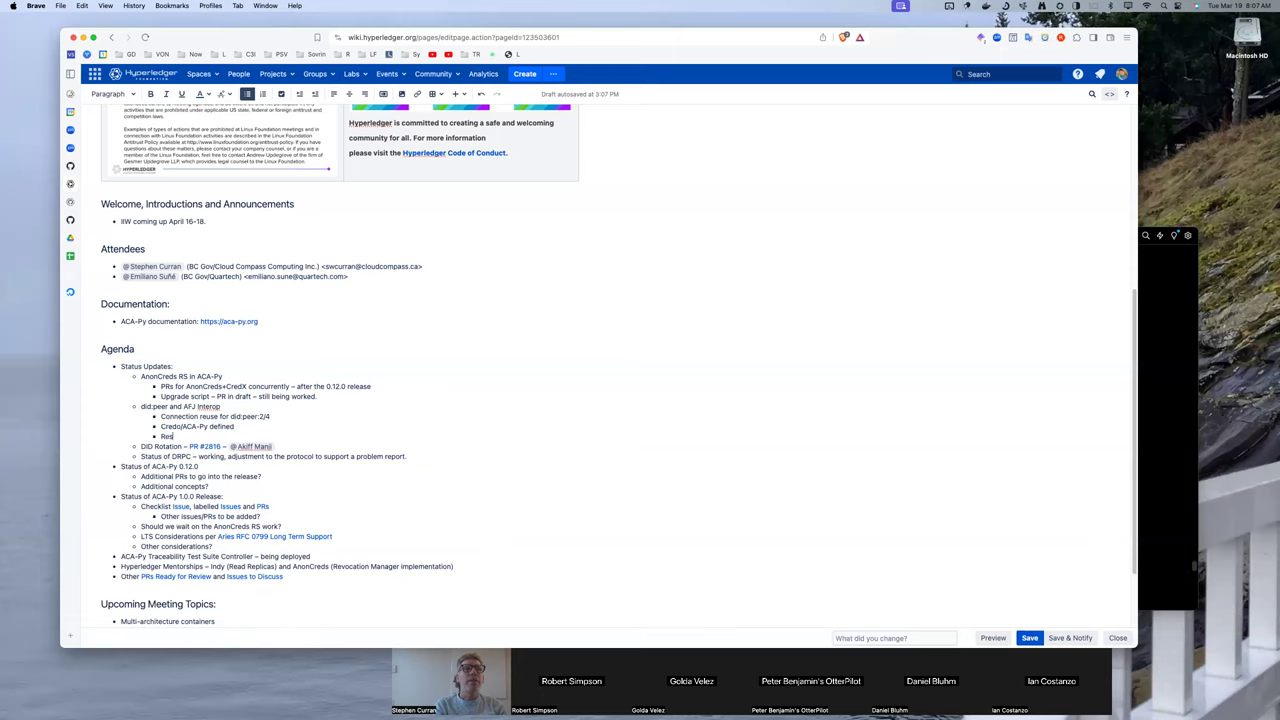
text(pond in kind)
- Extend the "Credo/ACA-Py defined" bullet with "need to support 1.0 and 1.1 of DID Exchange. Need to get the implementation done."
text(need to suppo)
text(rt 1.)
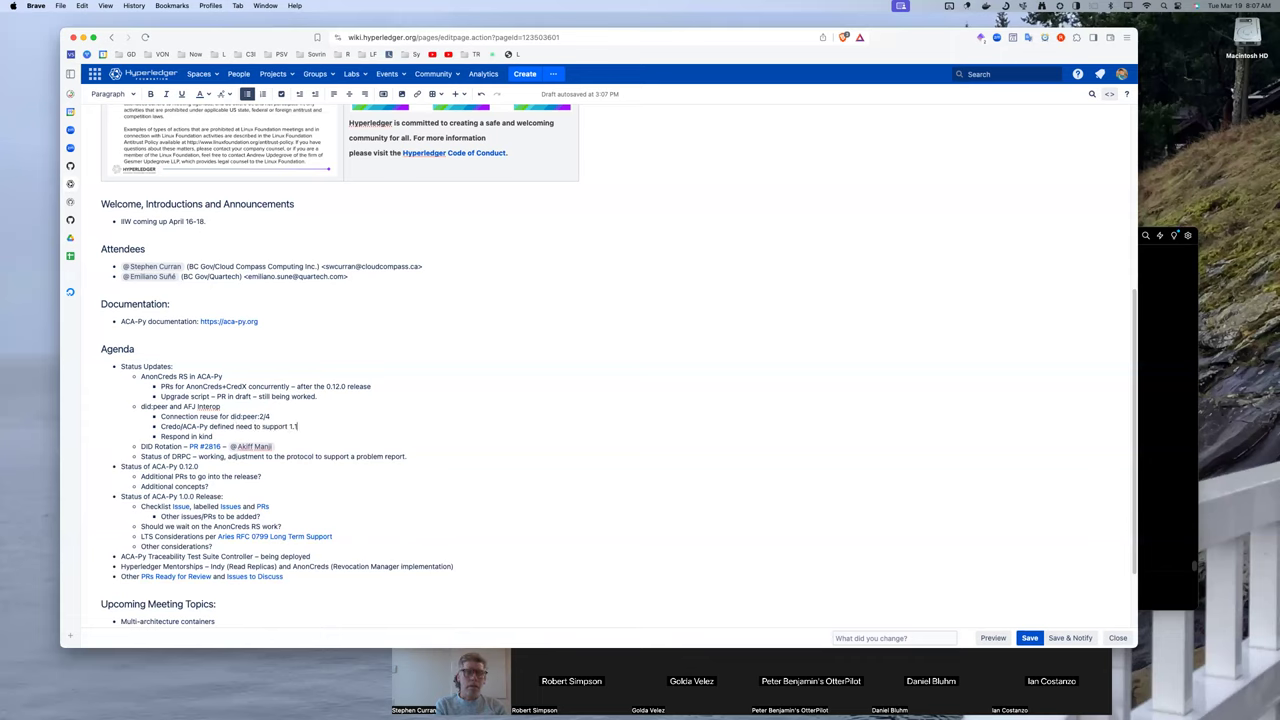
text(0 and 1.1 of DID Exchange)
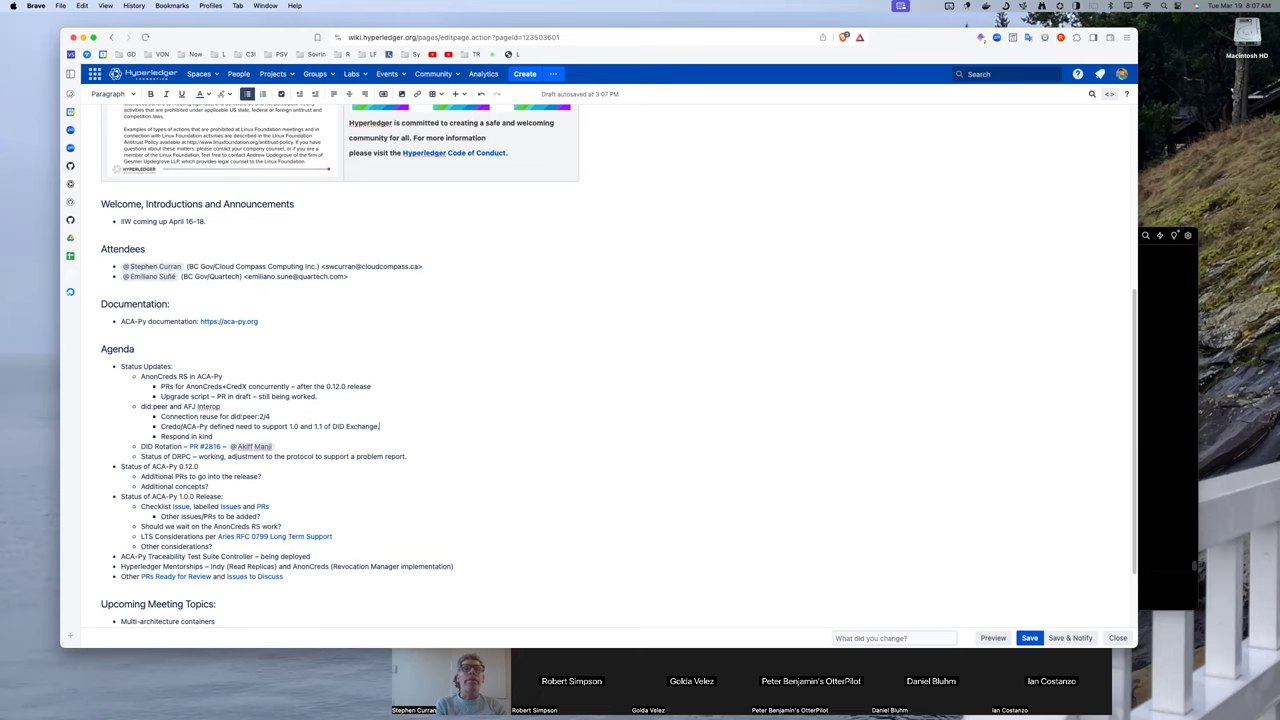
text(.  Need to get the implementation done.)
- Complete the "Respond in kind" bullet with "being done as well." and append "Merged." to the DID Rotation item
click(161, 436)
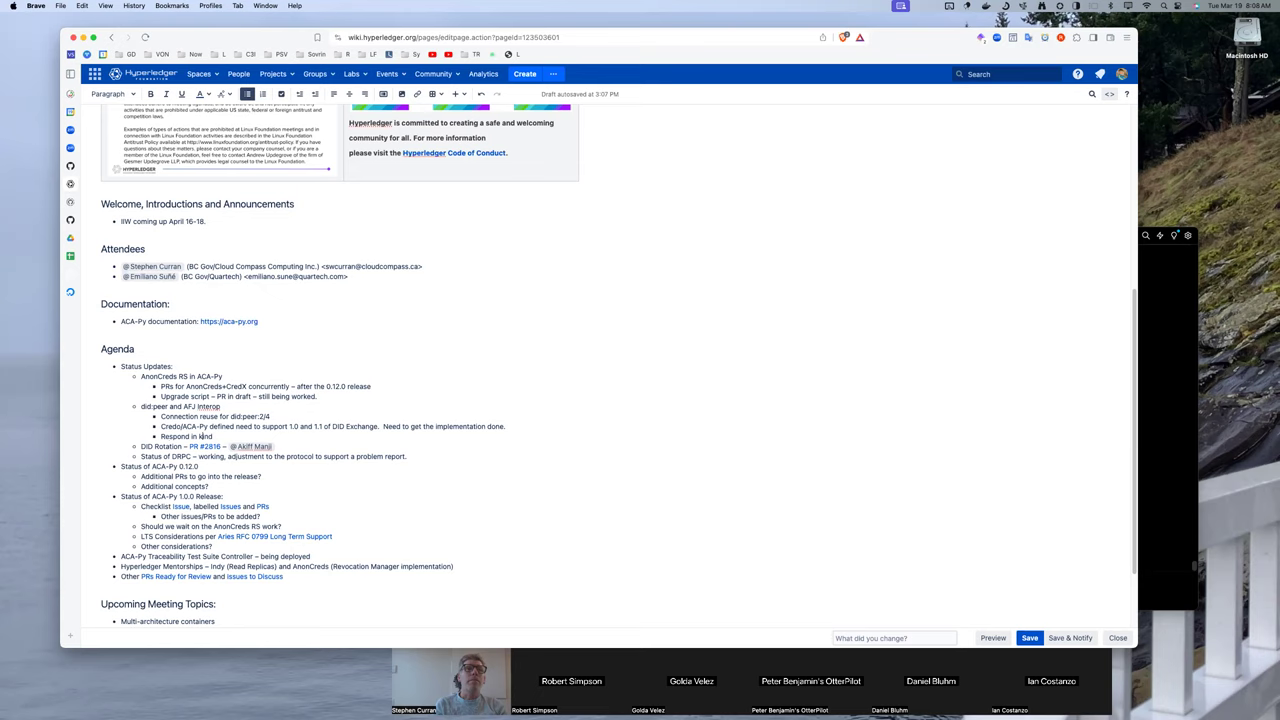
text(being done as well.)
click(271, 446)
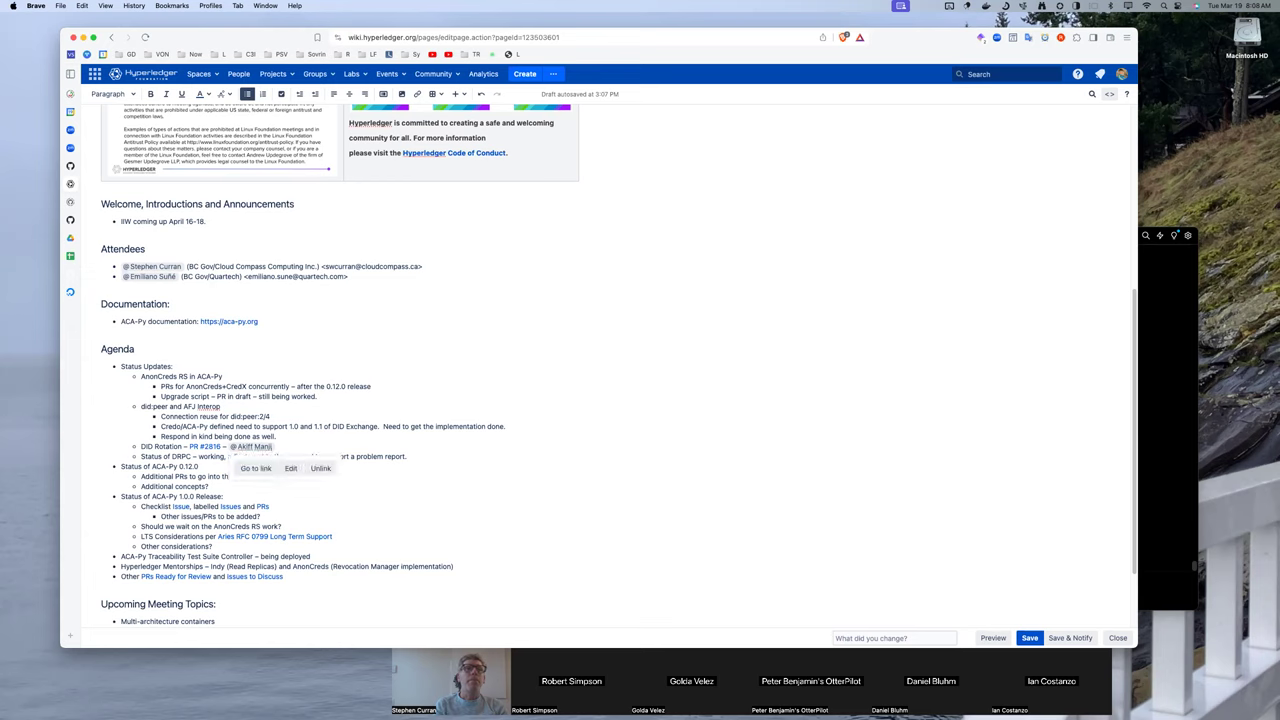
key(End)
text(Merged.)
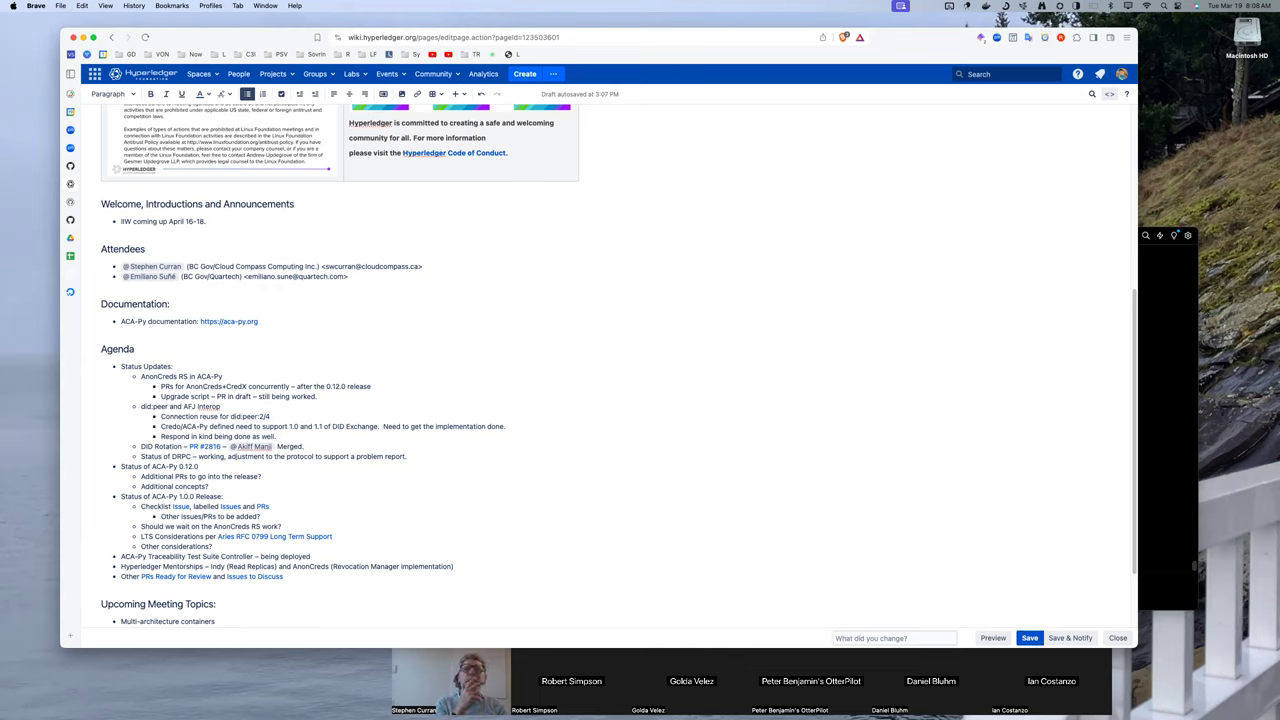
- Add the sub-bullet "In the extraordinarily capable hands of" under "did:peer and AFJ Interop", ending with a mention of the responsible contributor
click(277, 436)
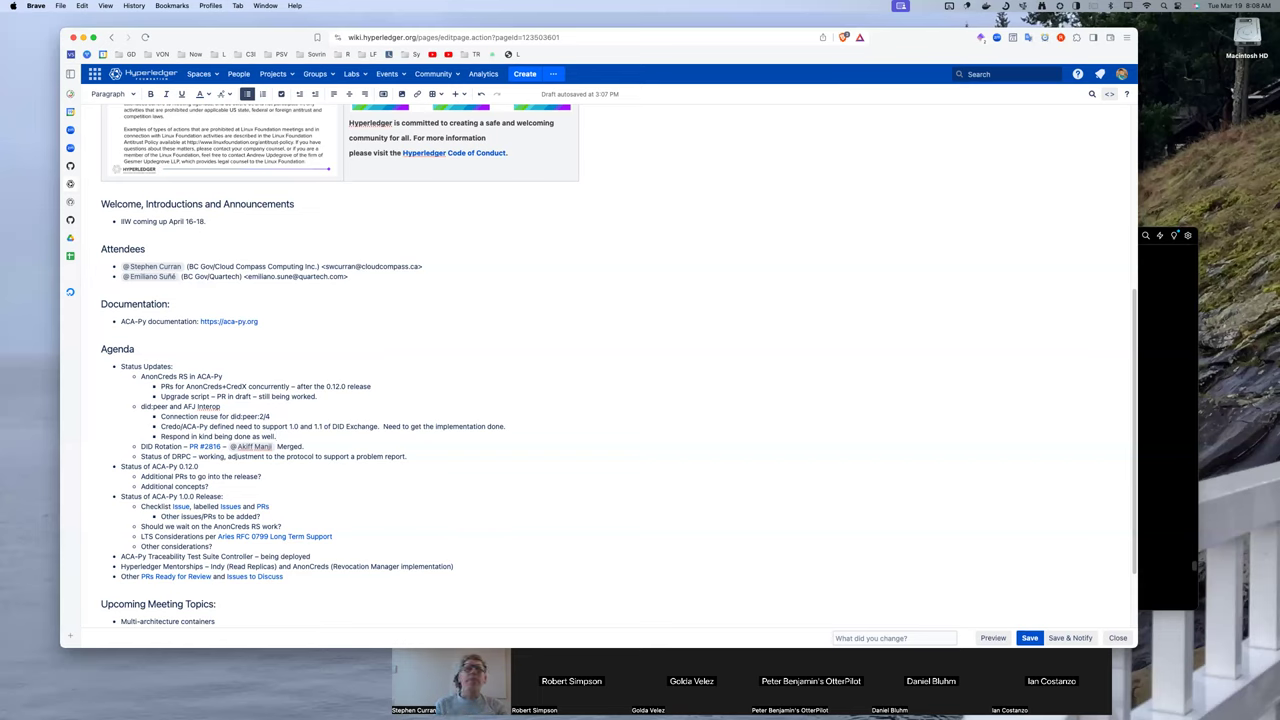
click(141, 446)
key(Return)
text(The)
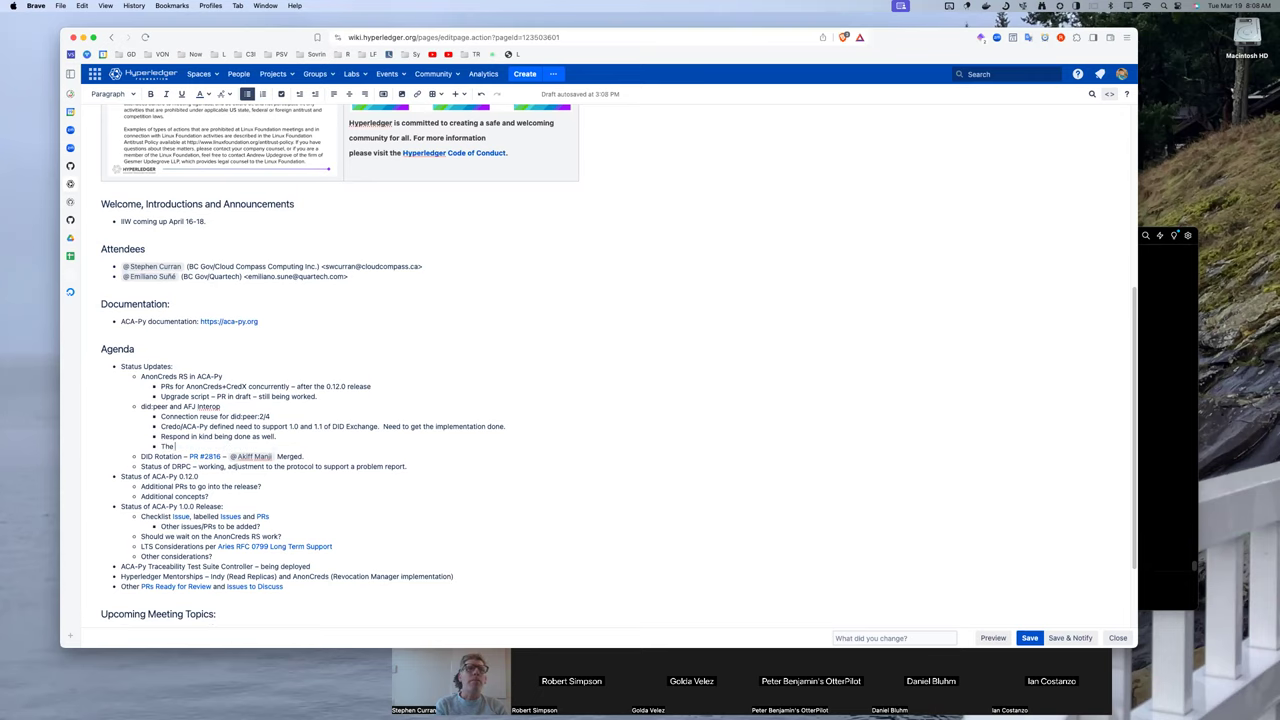
key(BackSpace)
key(BackSpace)
text(In the extraordinari)
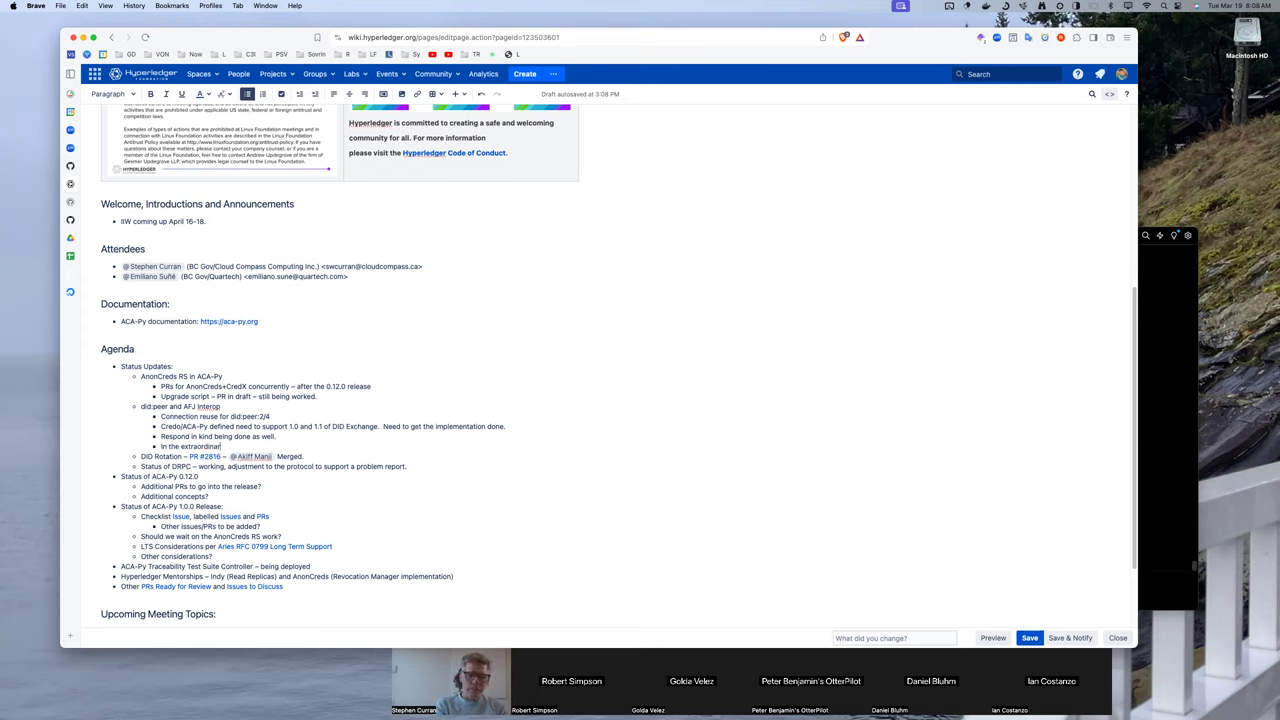
text(ly capable hands of)
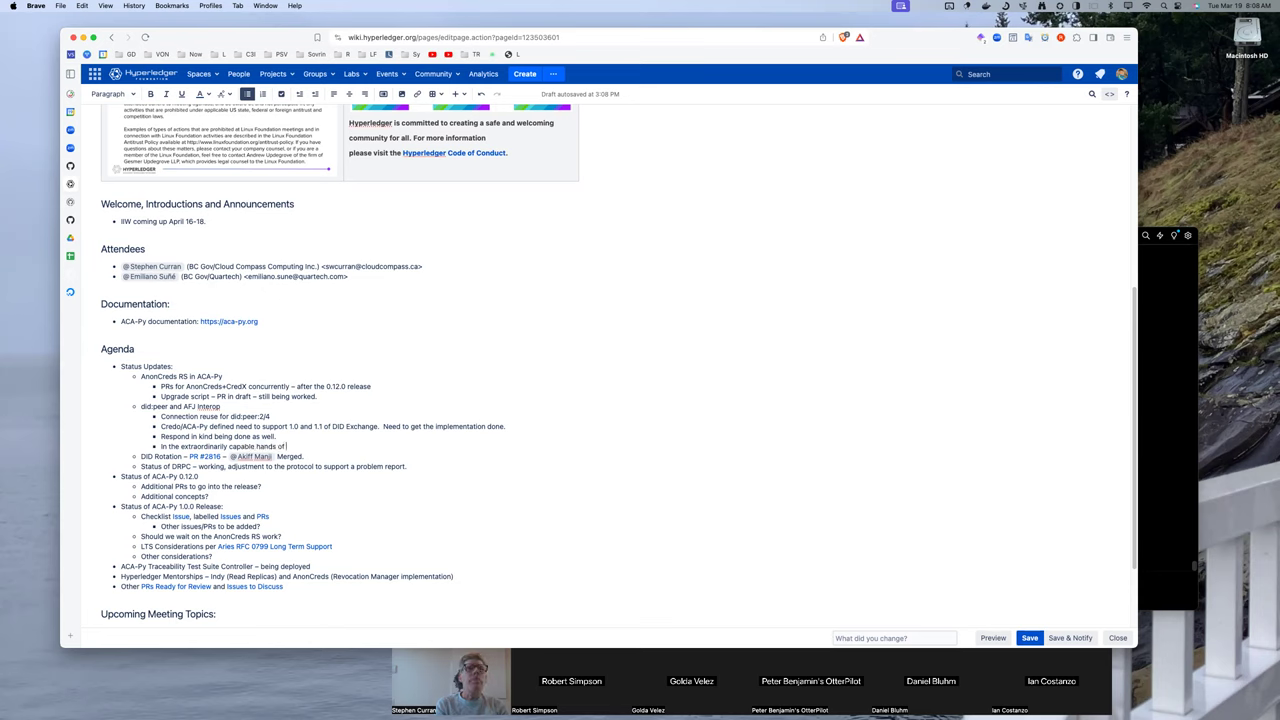
text( @dan)
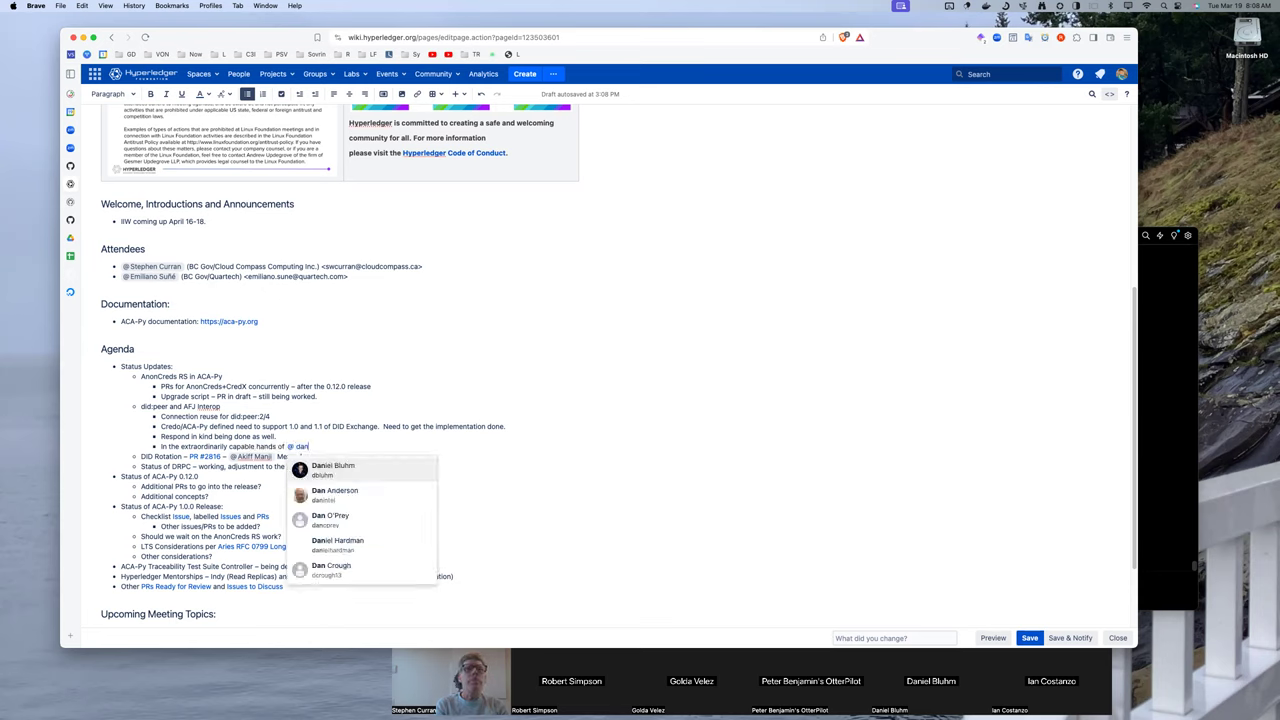
key(Return)
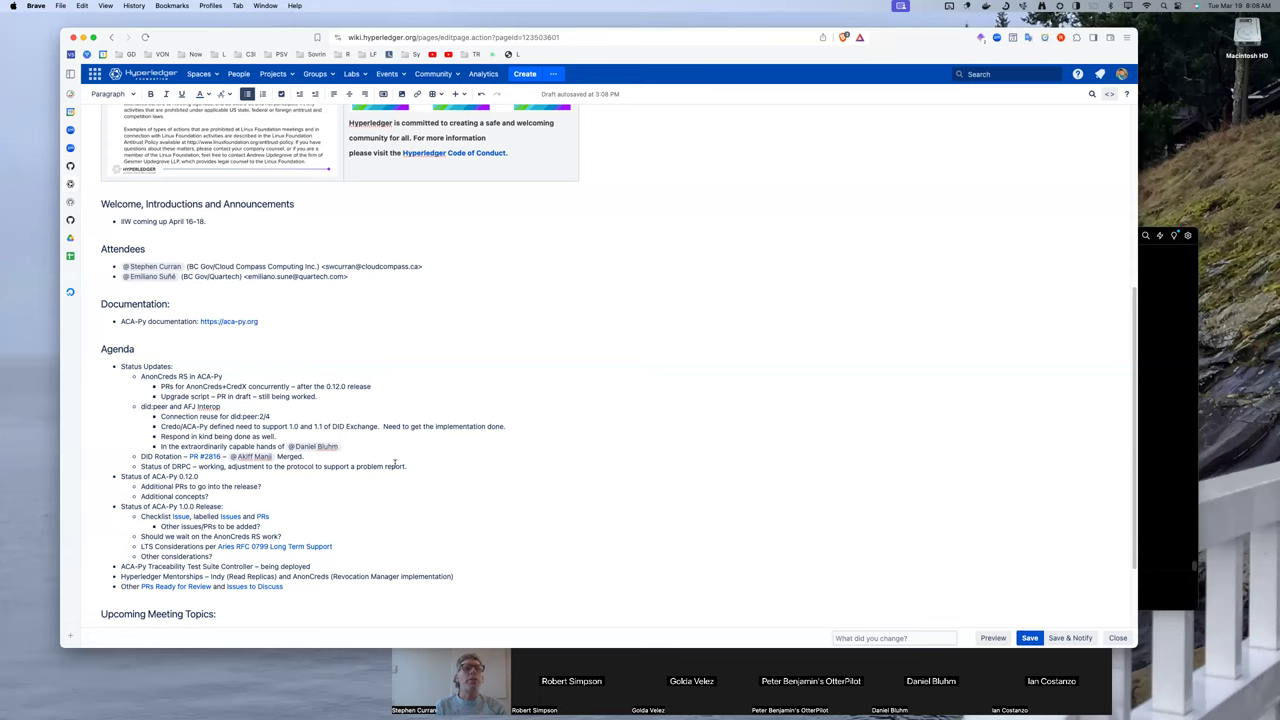
- Replace the note after "Status of DRPC –" in the status updates with "Merged."
key(BackSpace)
shift+click(197, 466)
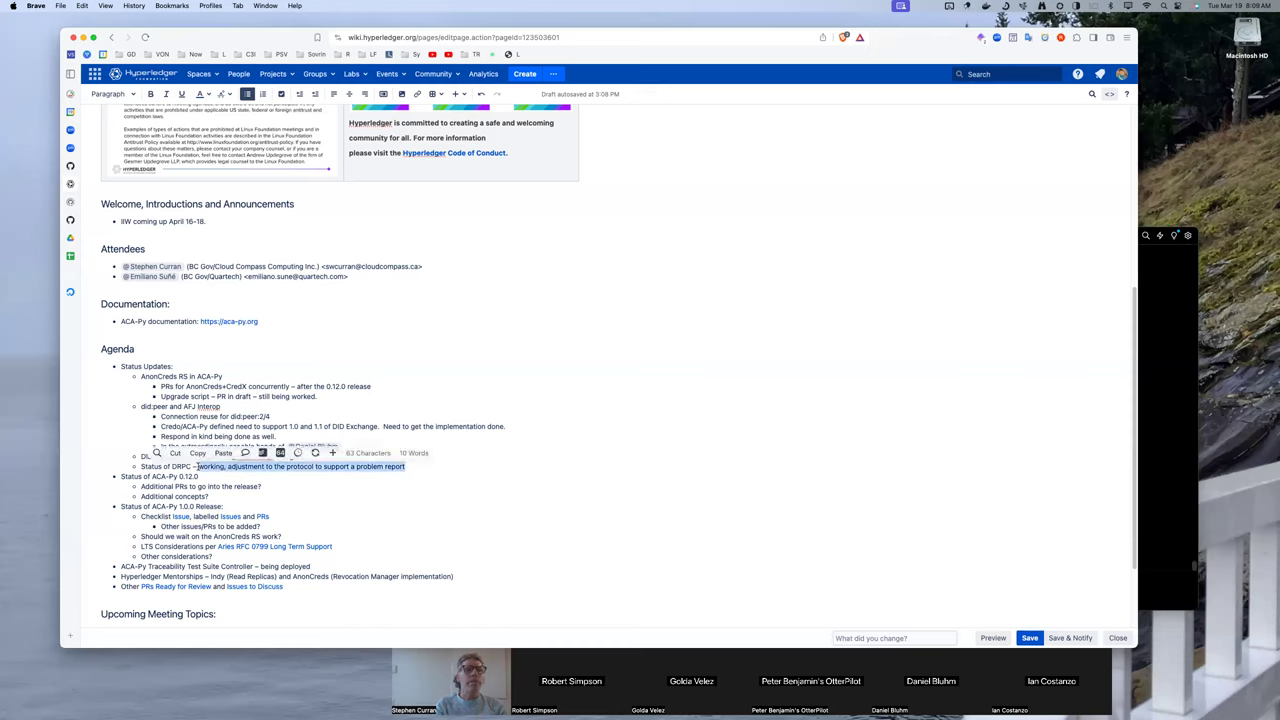
text(Metre)
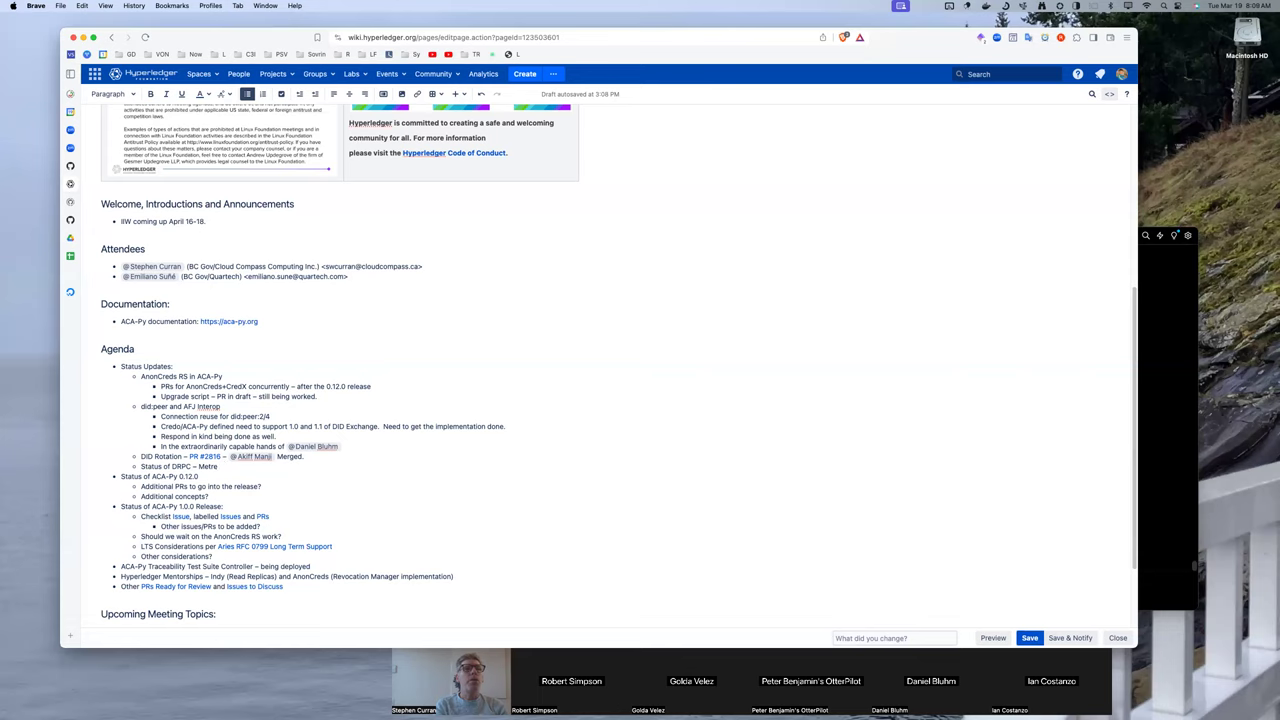
key(BackSpace)
key(BackSpace)
key(BackSpace)
text(rged.)
- Follow the agenda's "Issues to Discuss" link to GitHub and open the aries-cloudagent-python pull request list
click(247, 587)
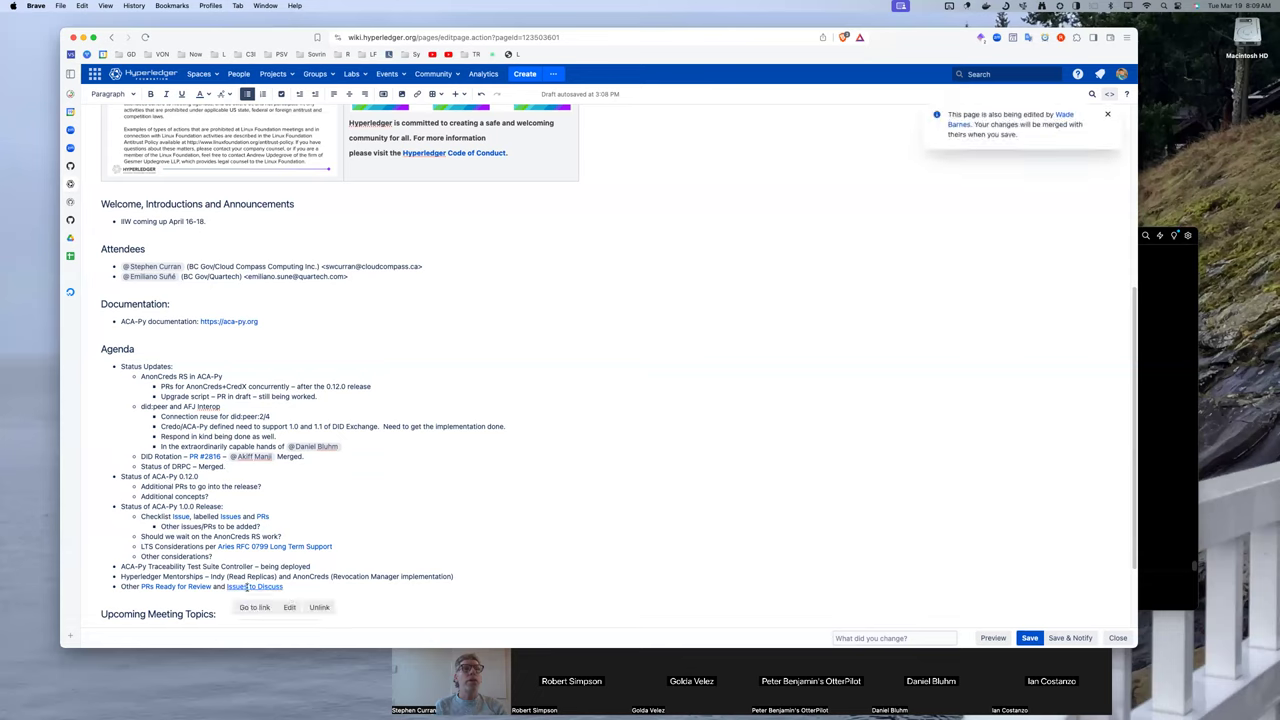
click(263, 606)
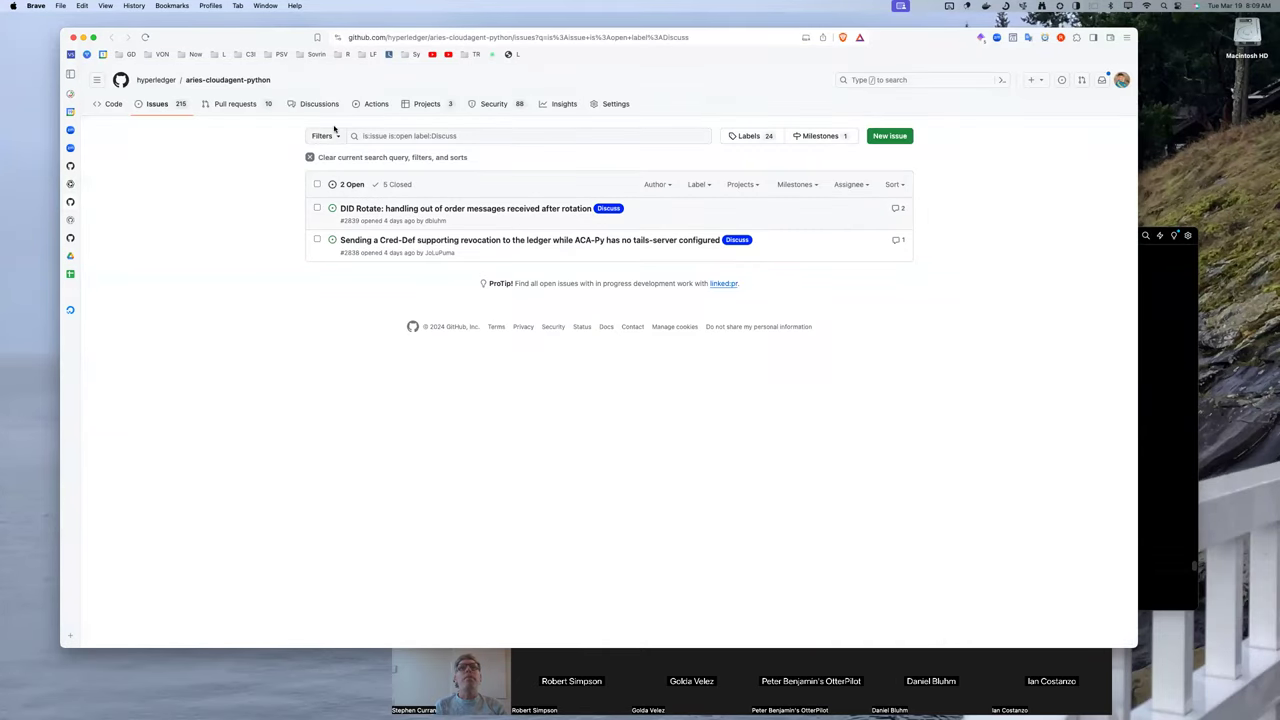
click(238, 105)
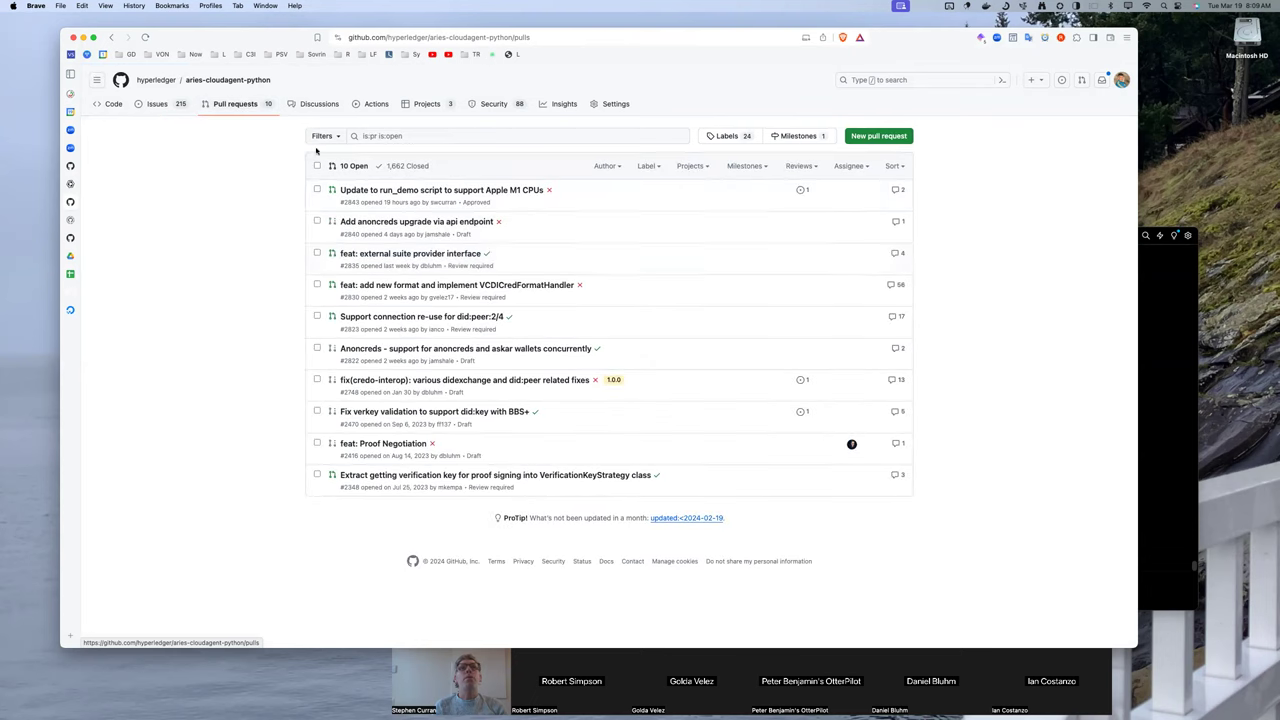
- Update the branch of pull request #2843, "Update to run_demo script to support Apple M1 CPUs", with the latest base branch changes
mouse_move(550, 192)
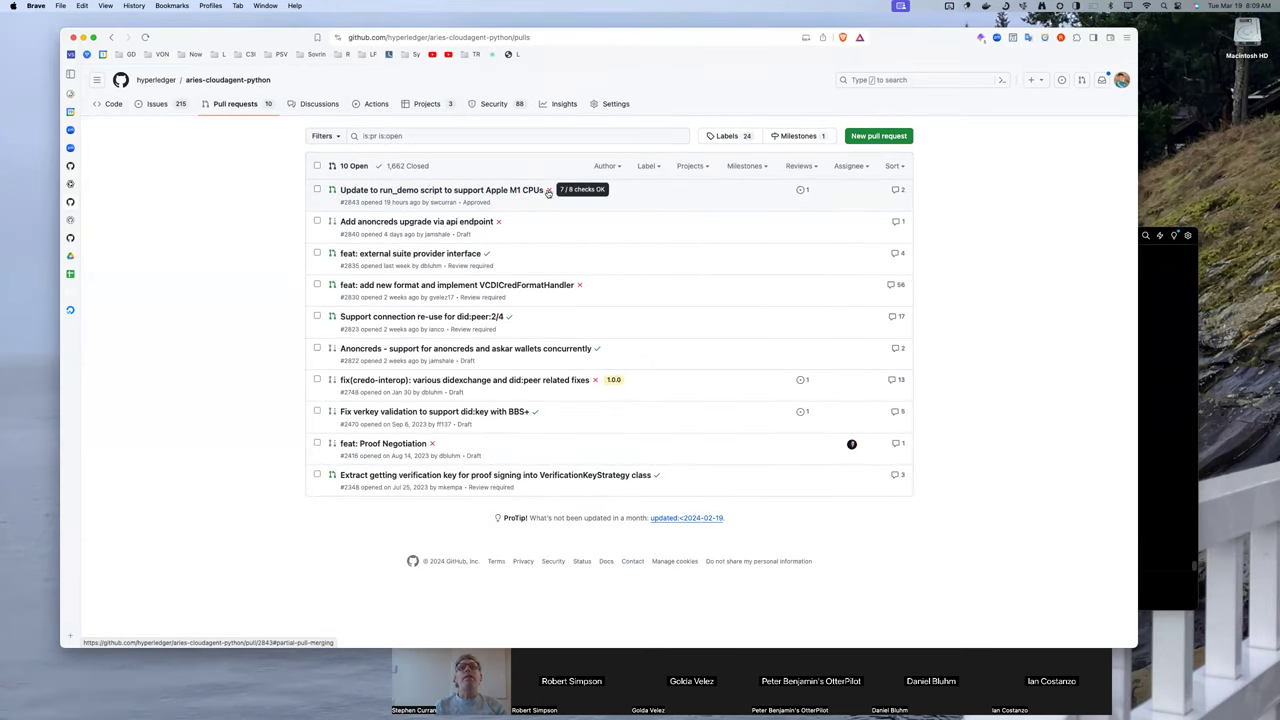
mouse_move(465, 193)
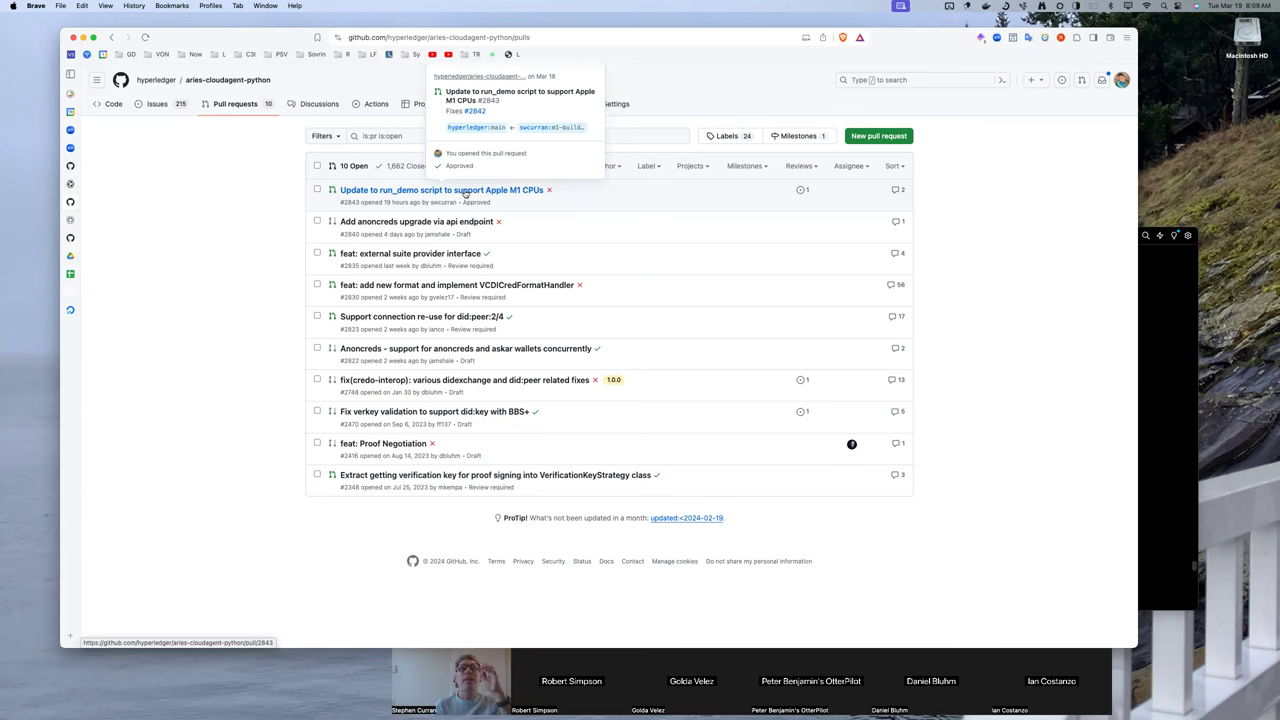
click(465, 193)
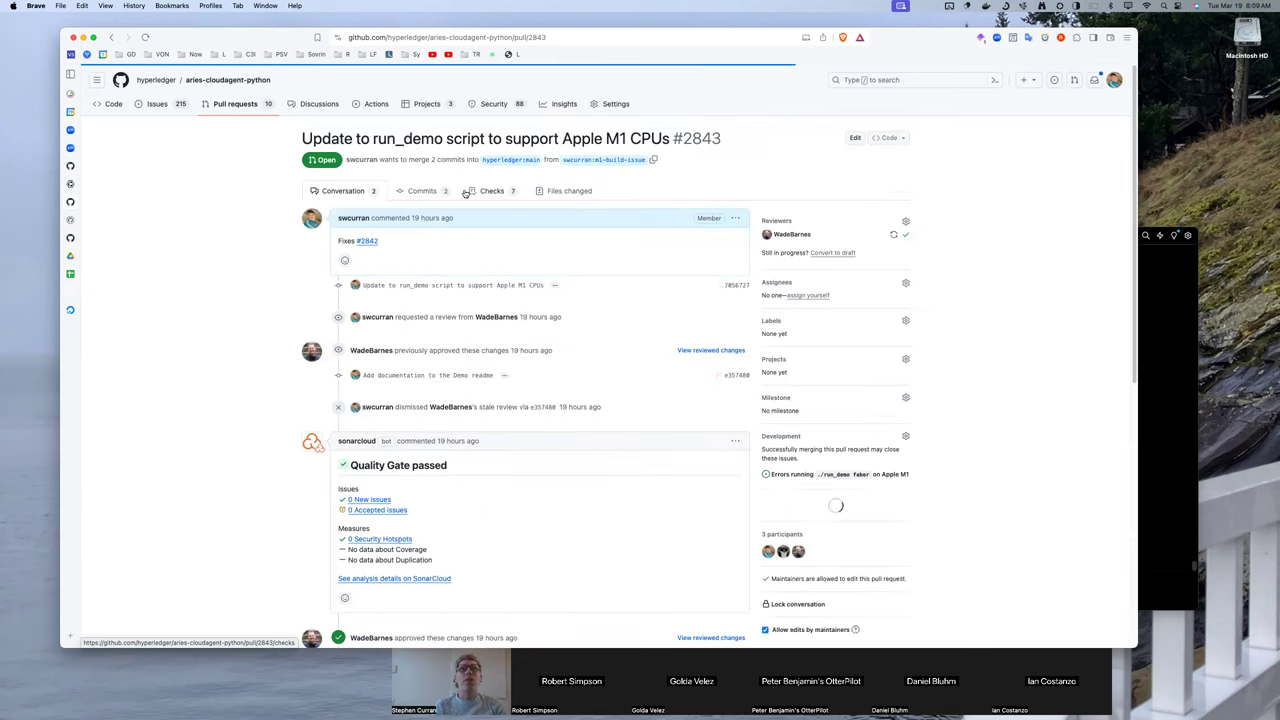
scroll(397, 398, down, 10)
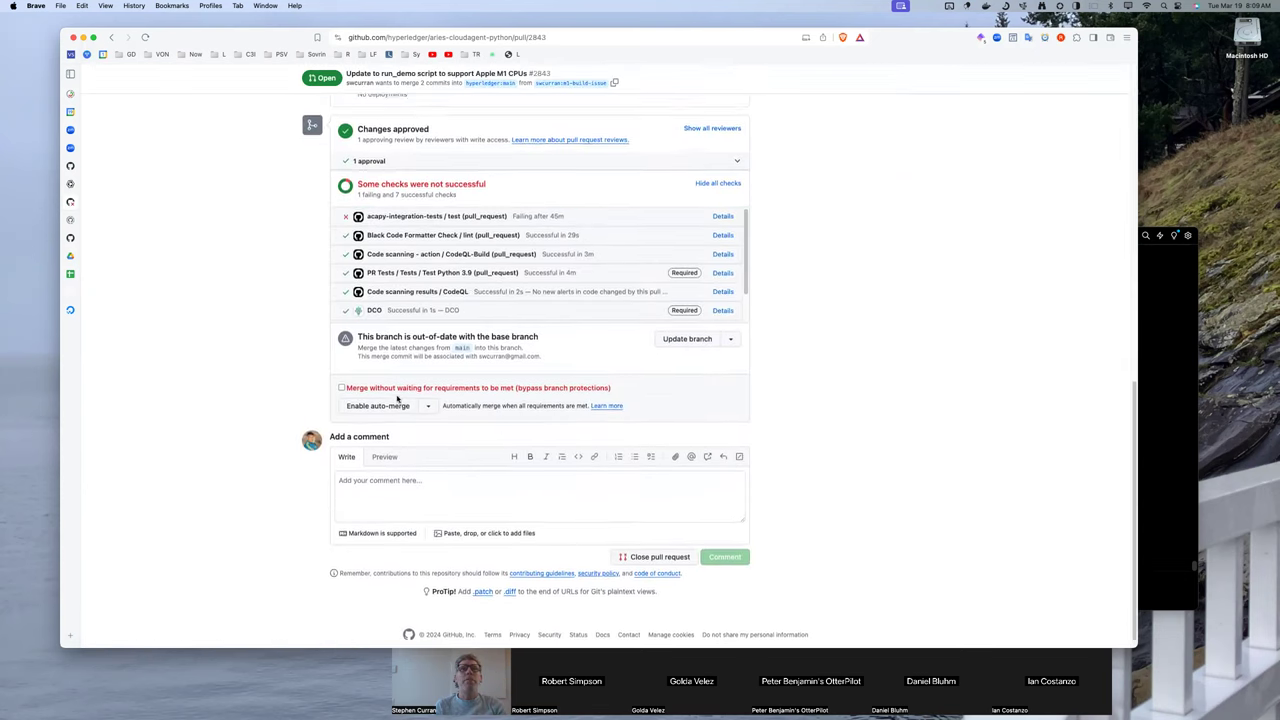
click(667, 346)
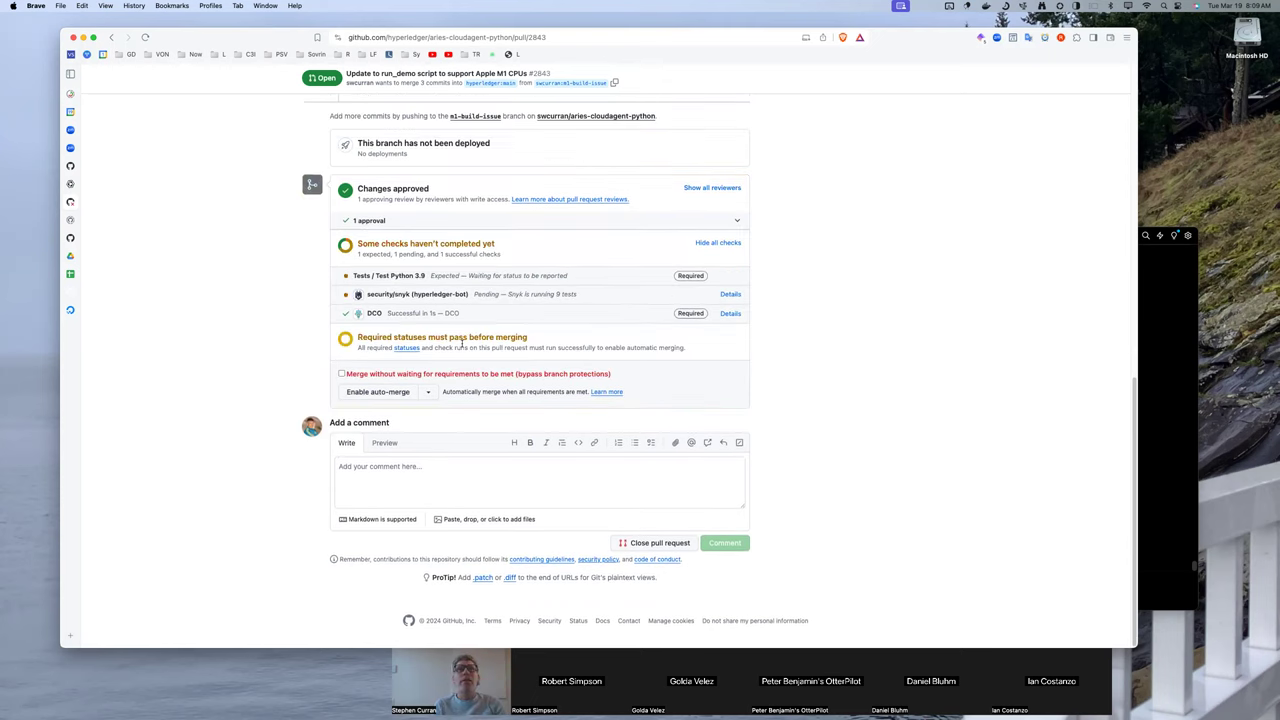
- Return to the open pull requests and examine the description, comments and merge checks of #2835, "feat: external suite provider interface"
scroll(462, 345, up, 20)
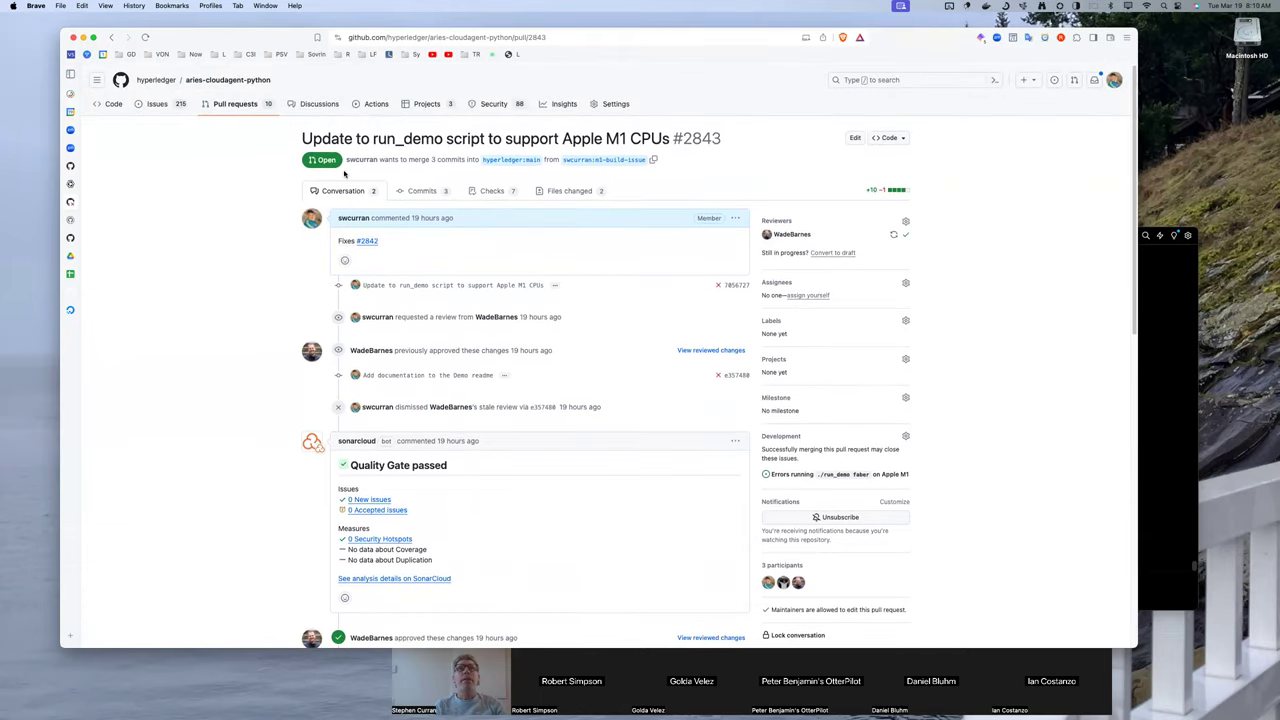
click(210, 105)
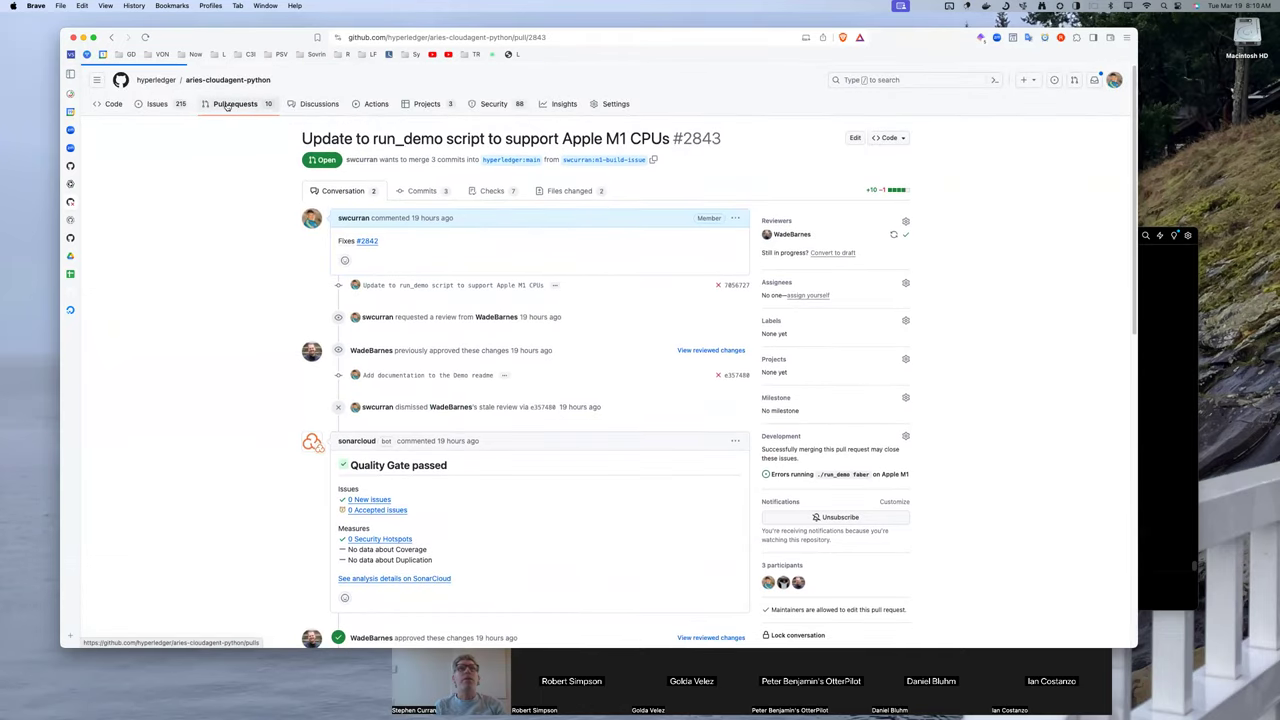
mouse_move(455, 191)
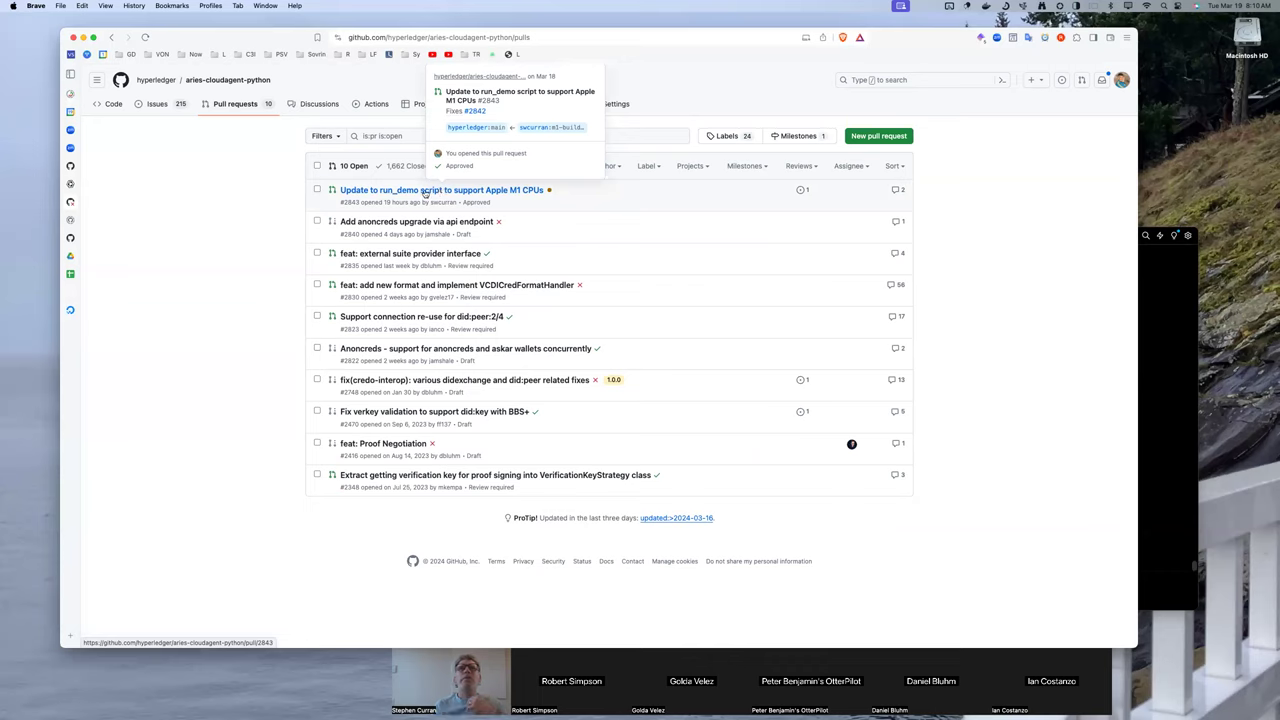
mouse_move(416, 220)
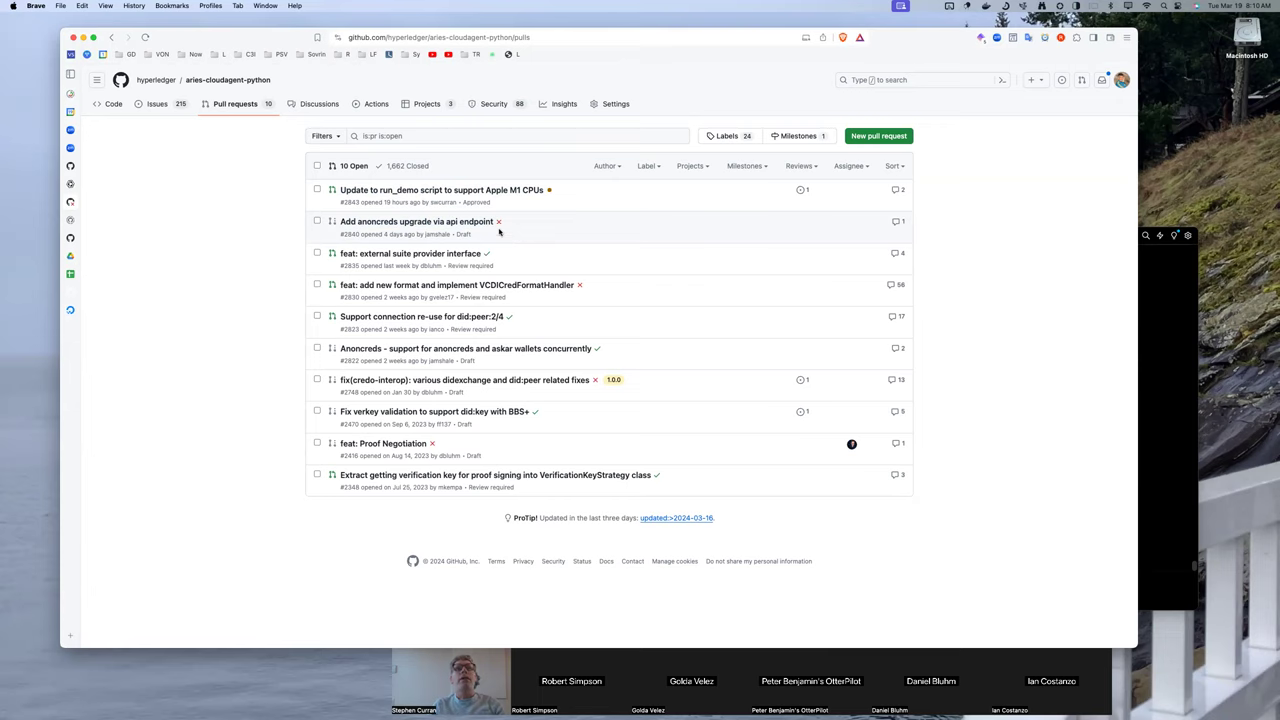
mouse_move(470, 224)
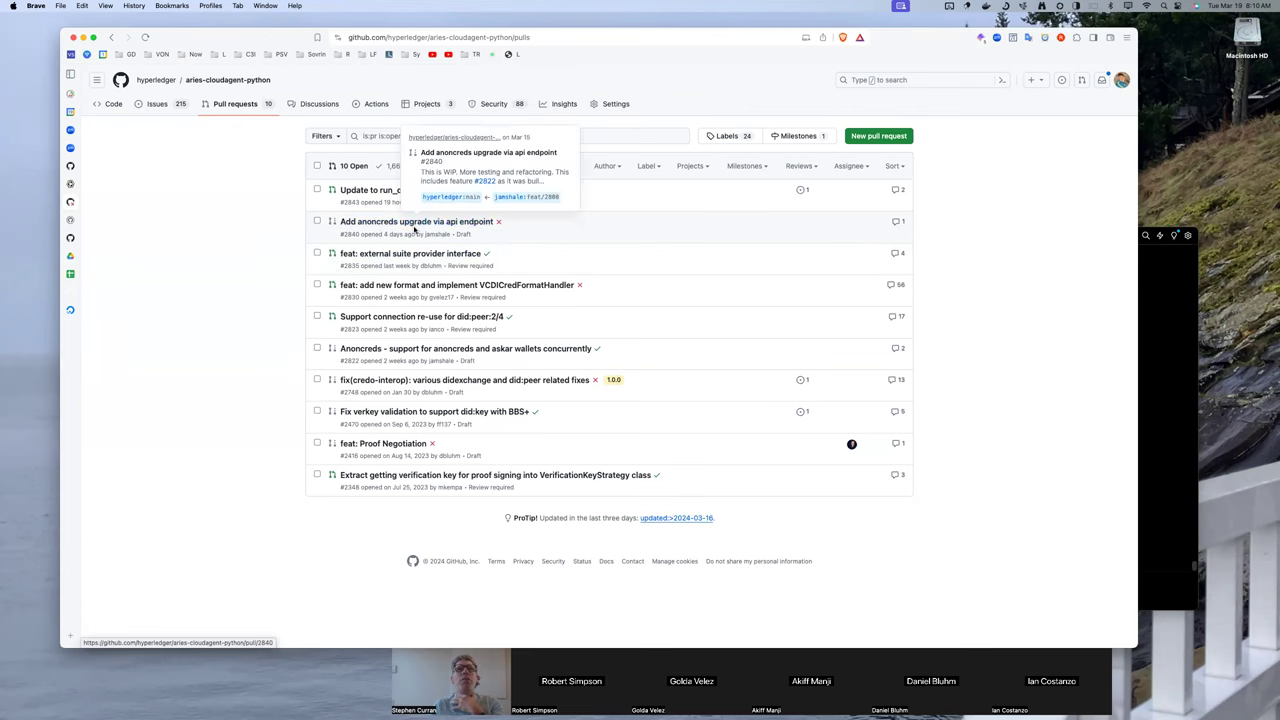
click(413, 255)
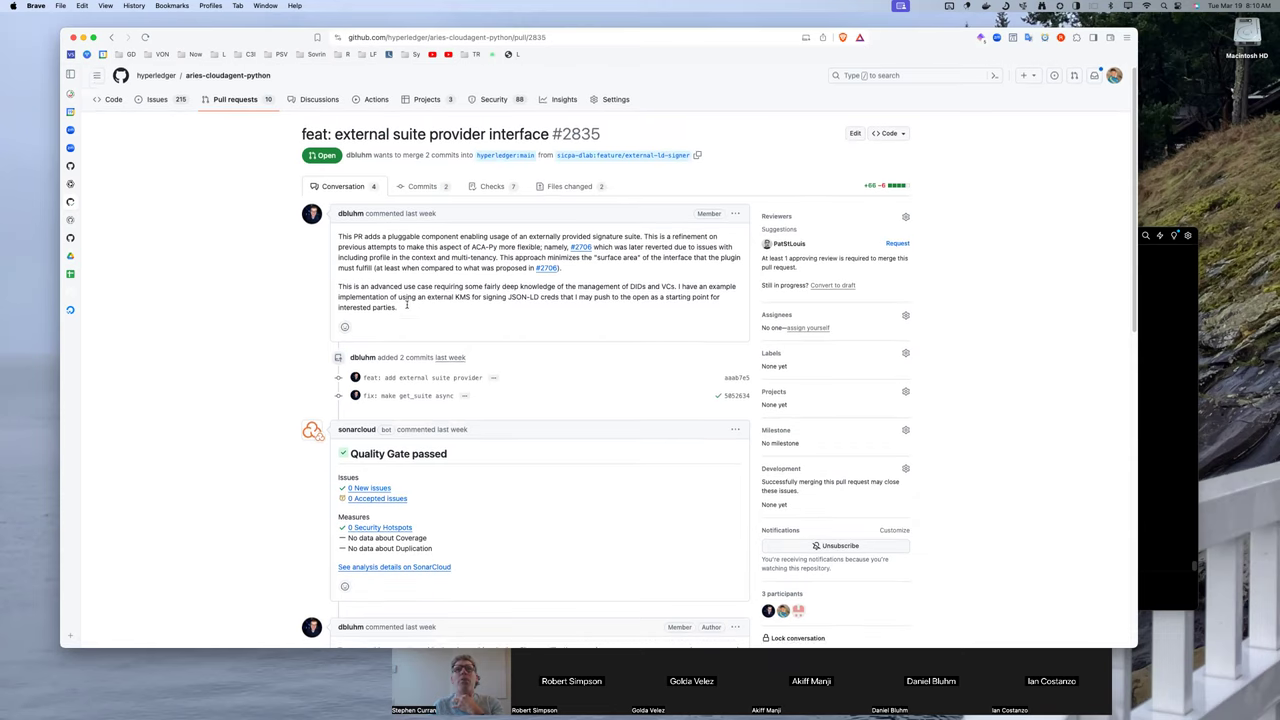
scroll(407, 310, down, 1)
scroll(407, 306, down, 10)
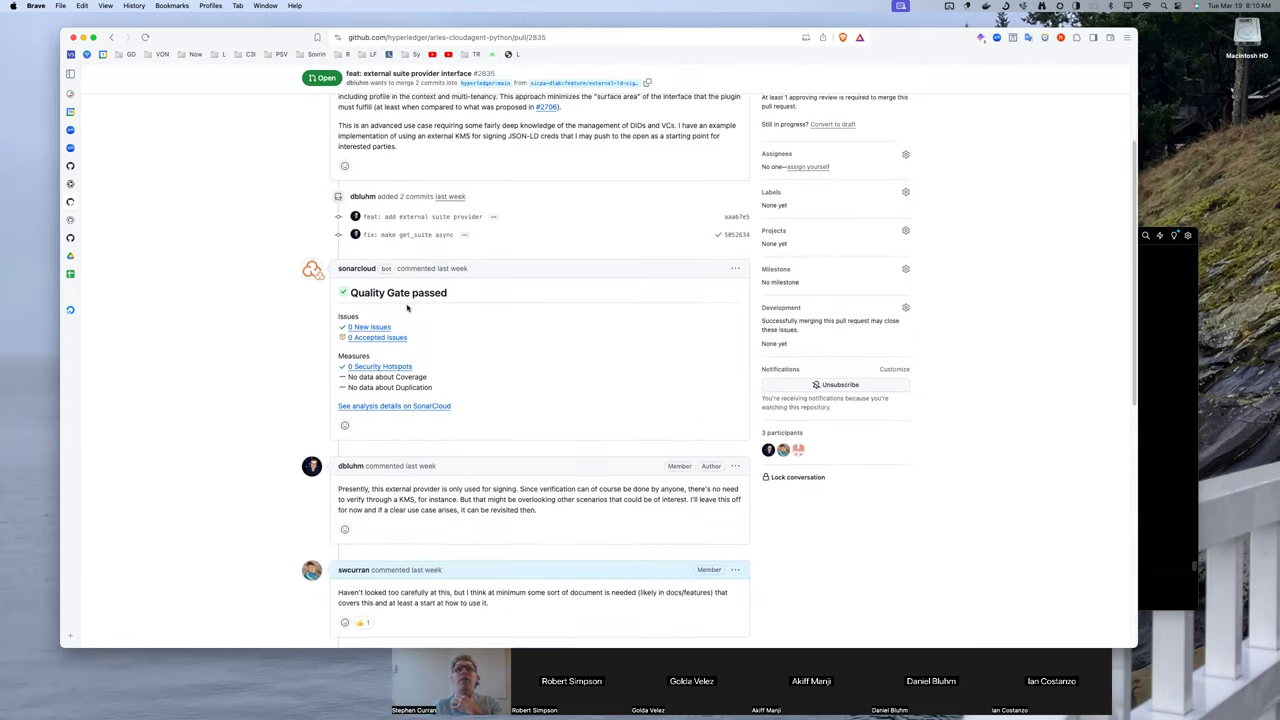
scroll(407, 308, down, 4)
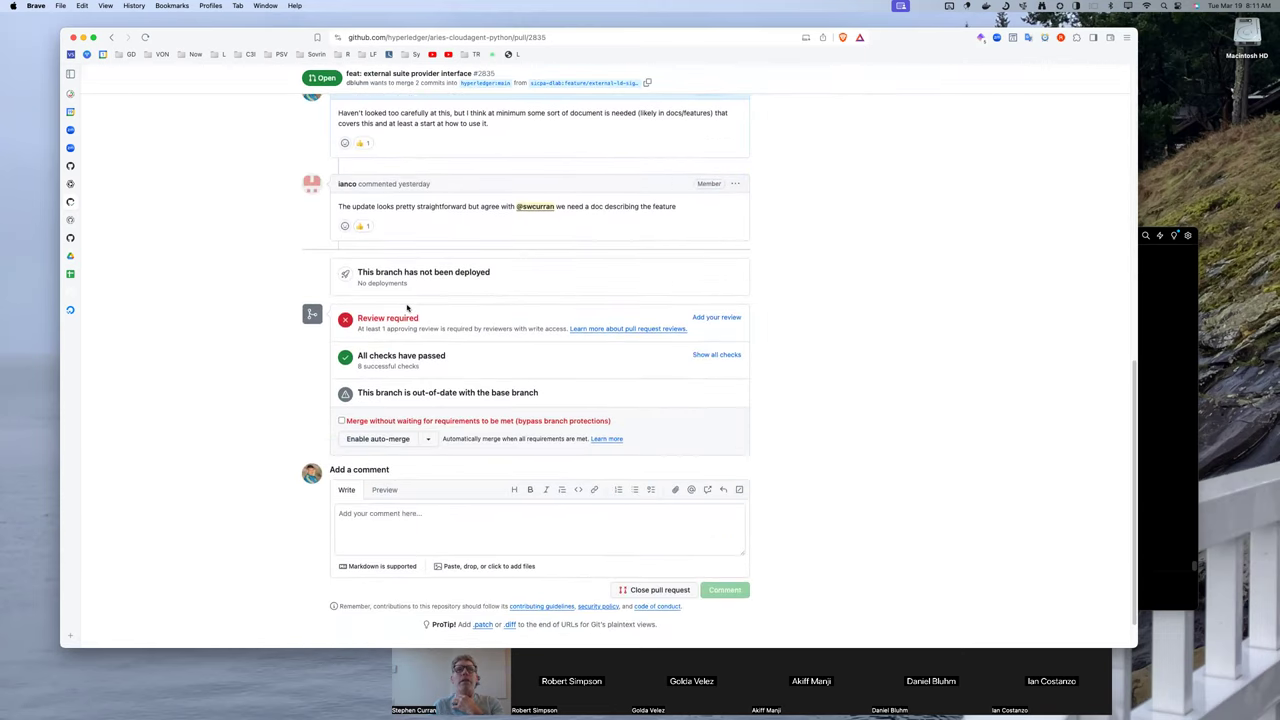
scroll(407, 308, up, 15)
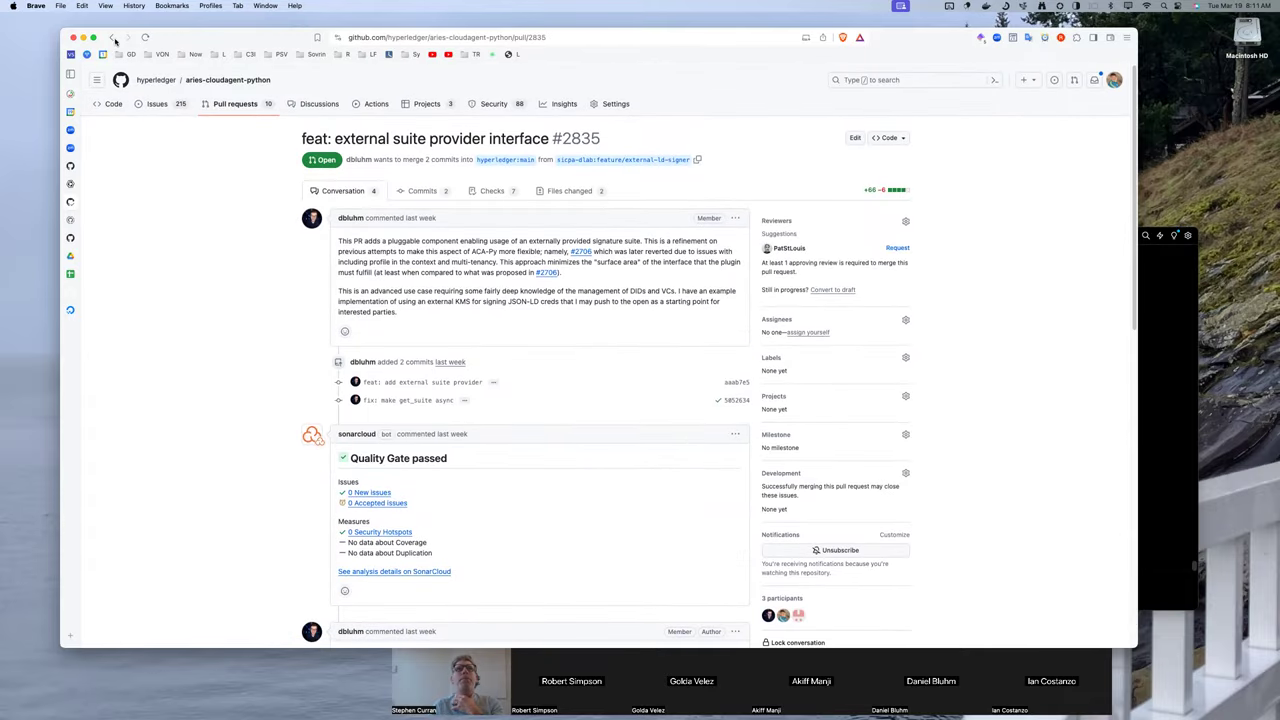
click(113, 38)
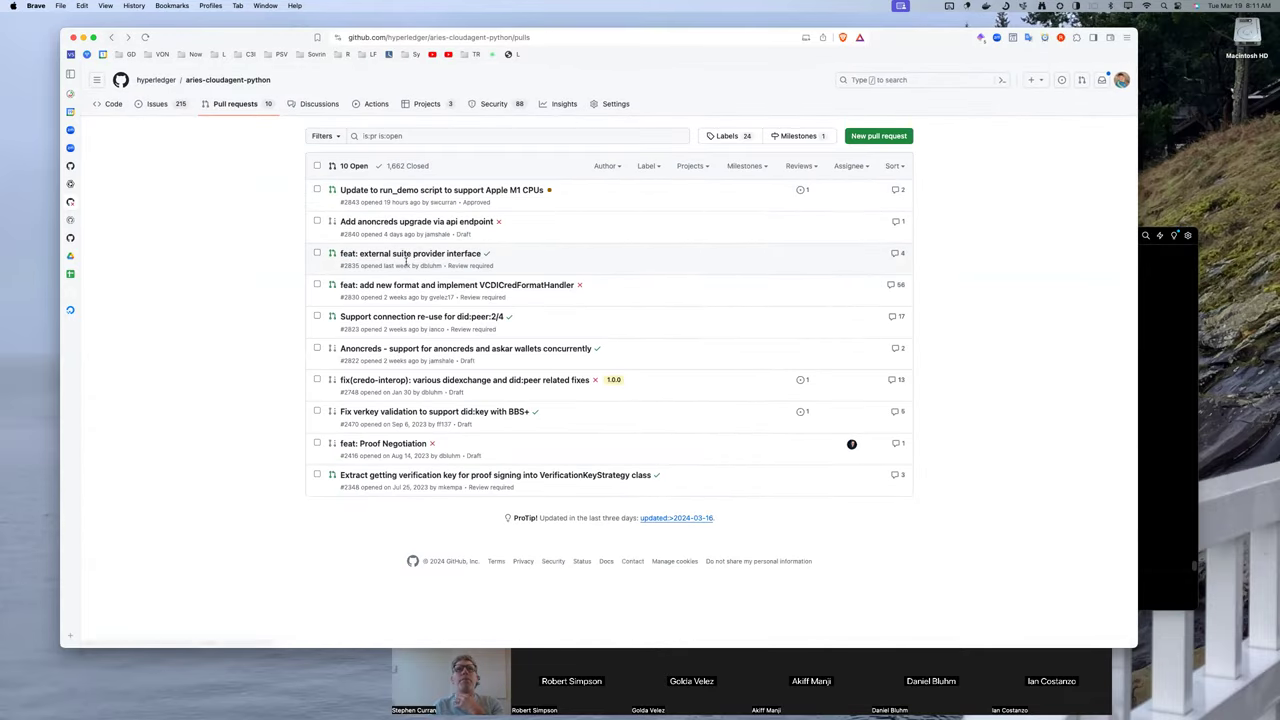
- Open pull request #2823, "Support connection re-use for did:peer:2/4", and examine its description, commits, review comments and merge checks
mouse_move(436, 256)
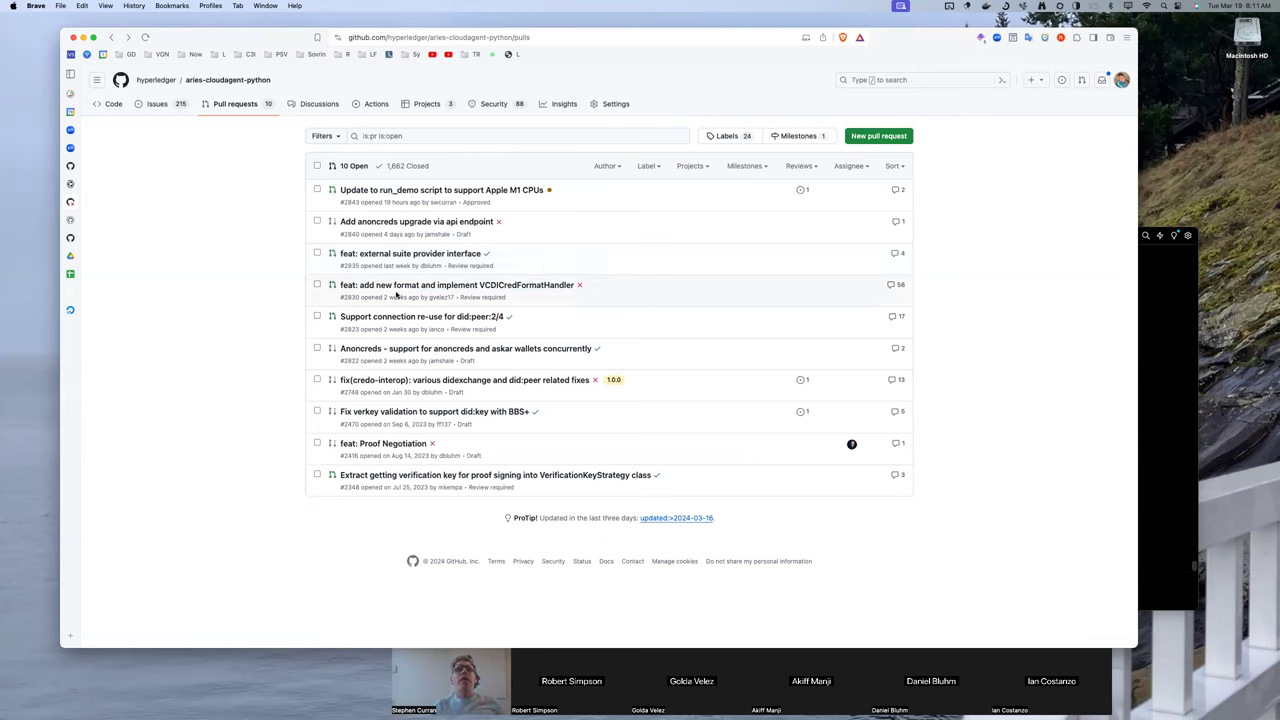
mouse_move(448, 287)
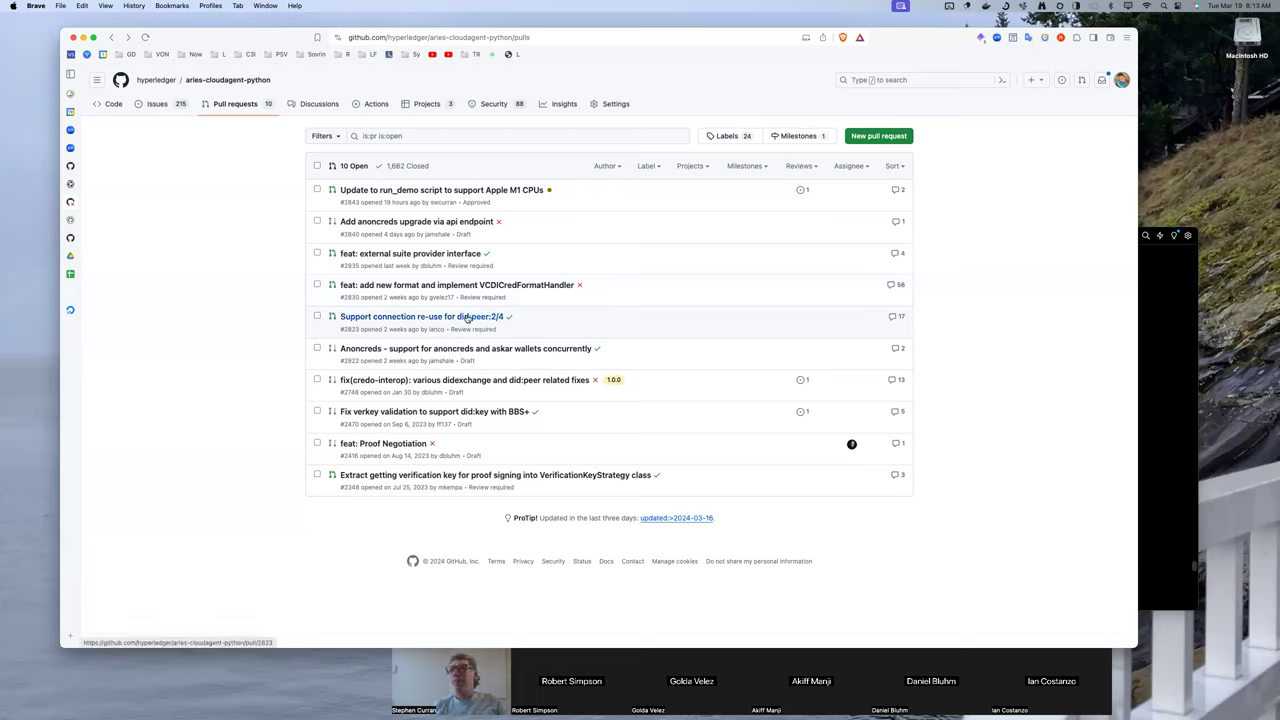
mouse_move(457, 317)
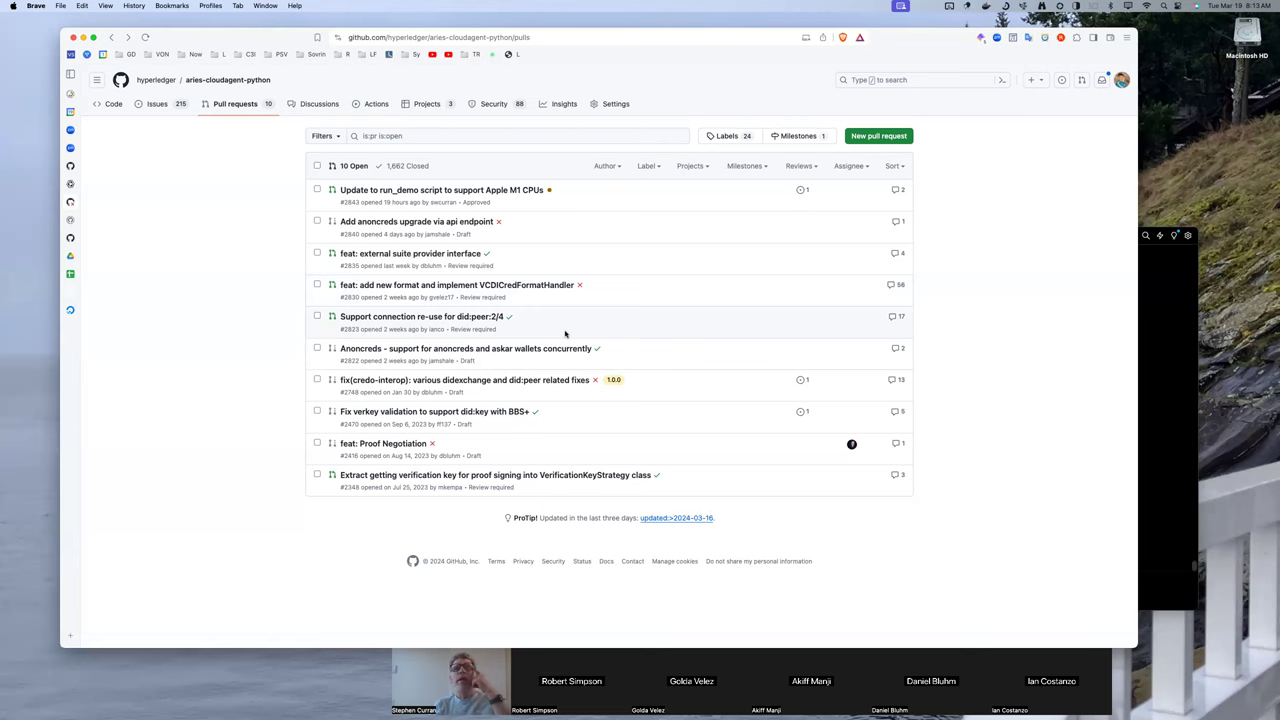
click(450, 317)
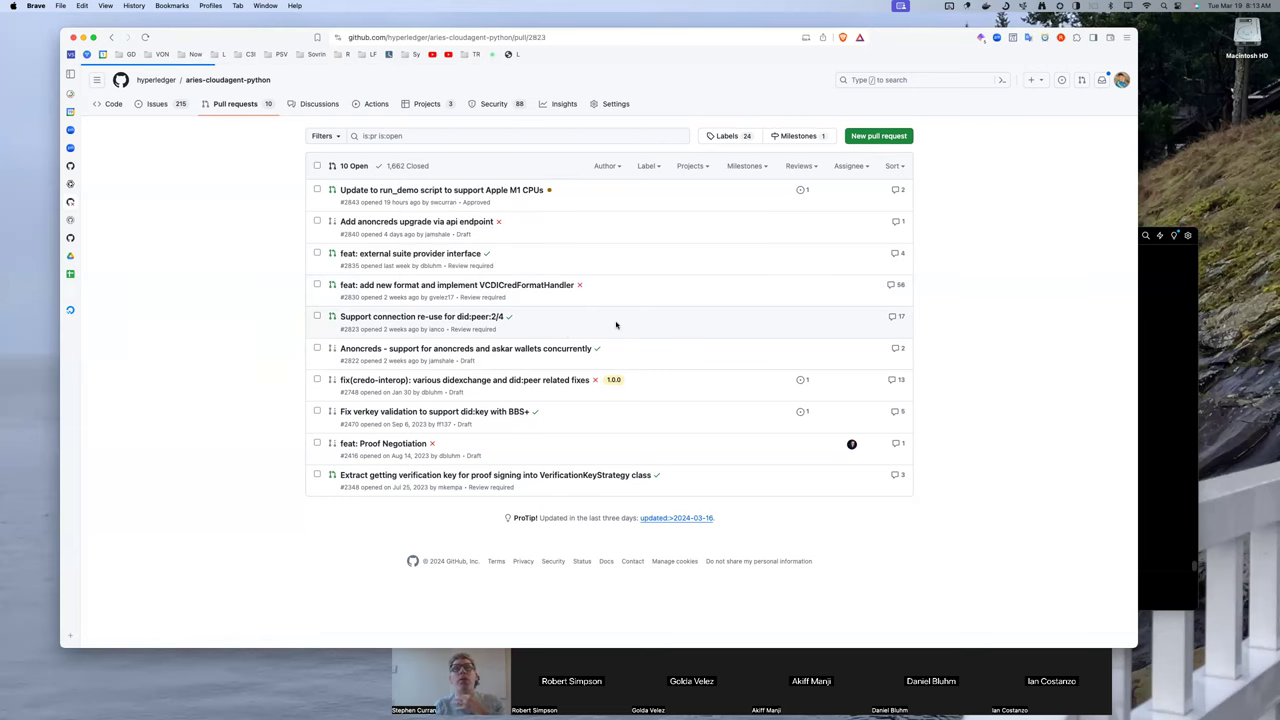
scroll(562, 350, down, 5)
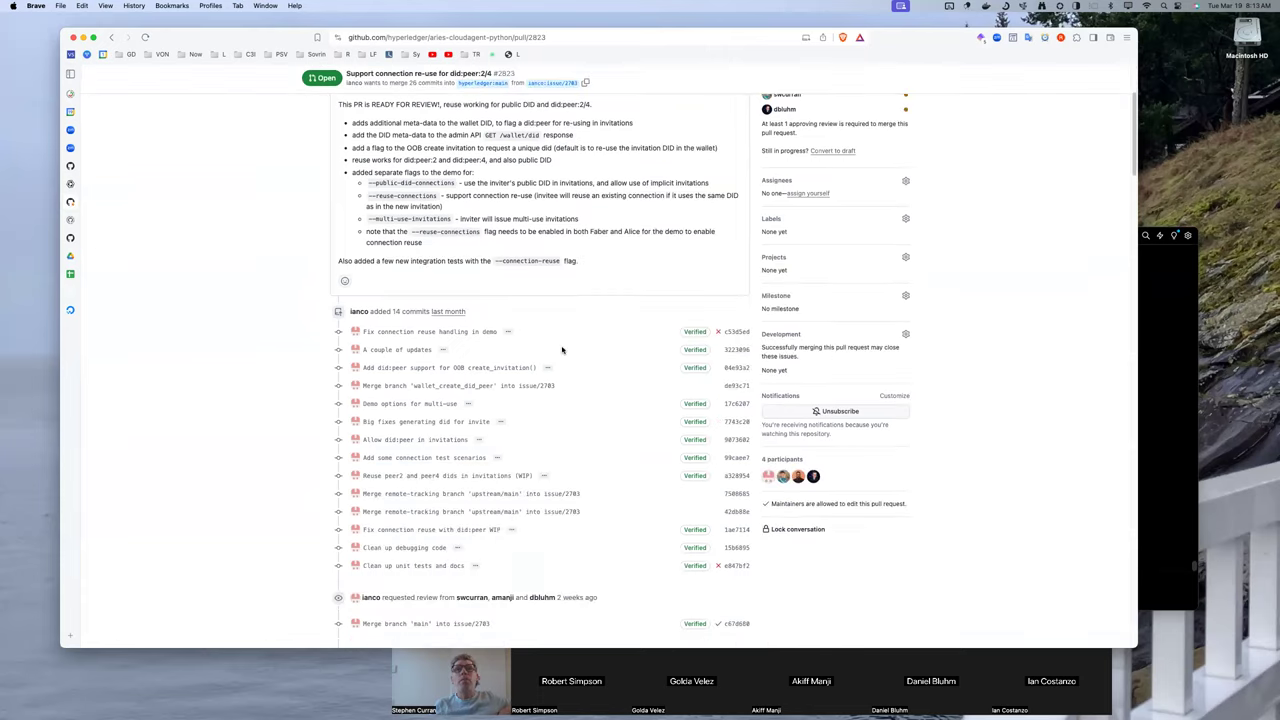
scroll(562, 350, down, 13)
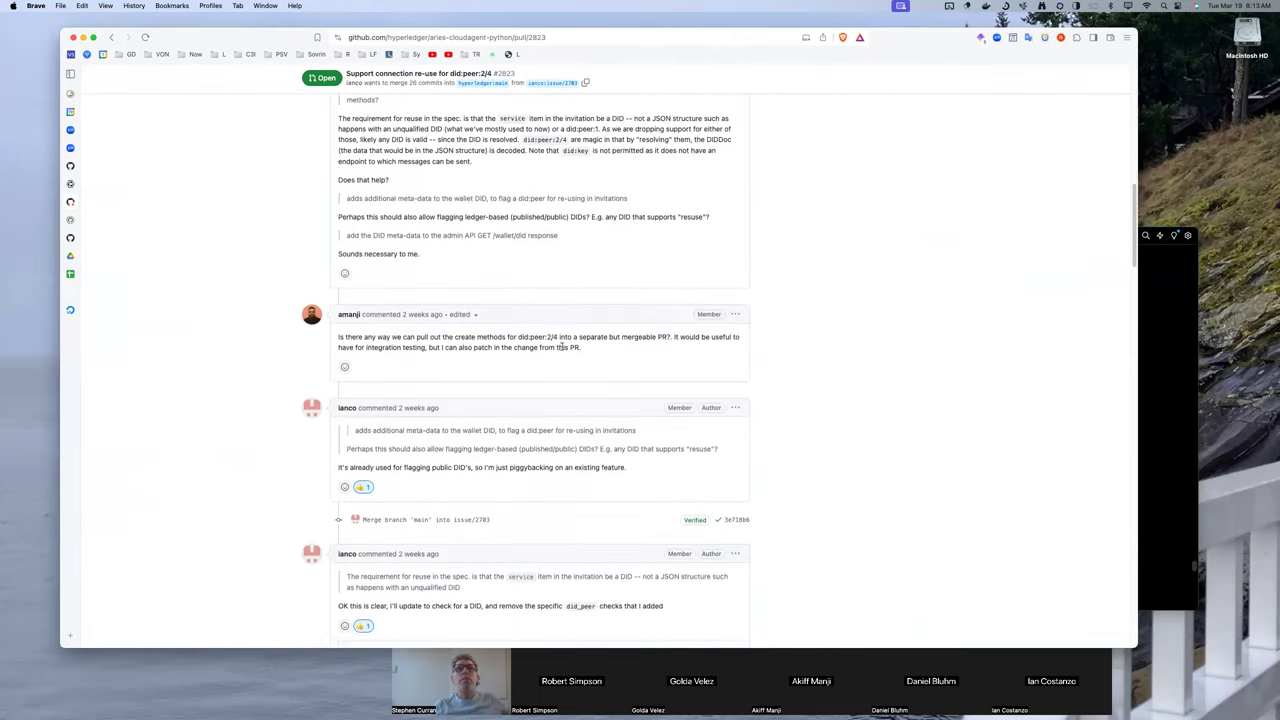
scroll(562, 350, down, 6)
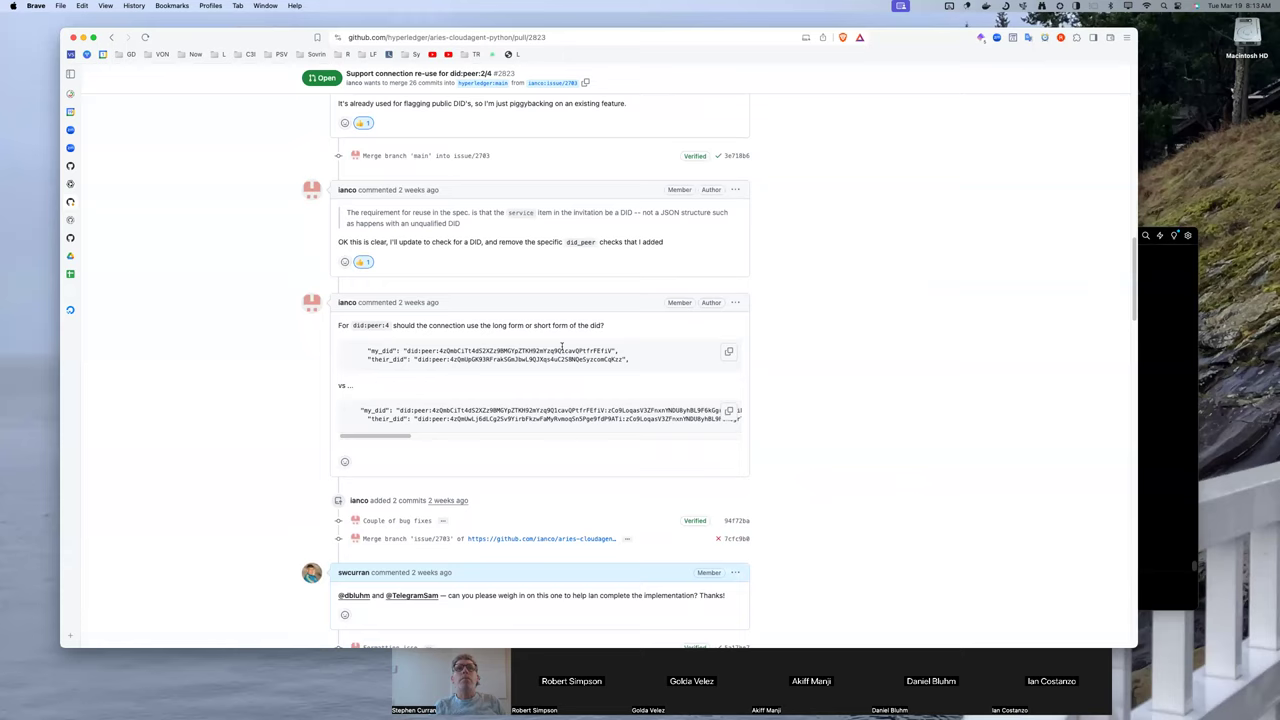
scroll(562, 350, down, 8)
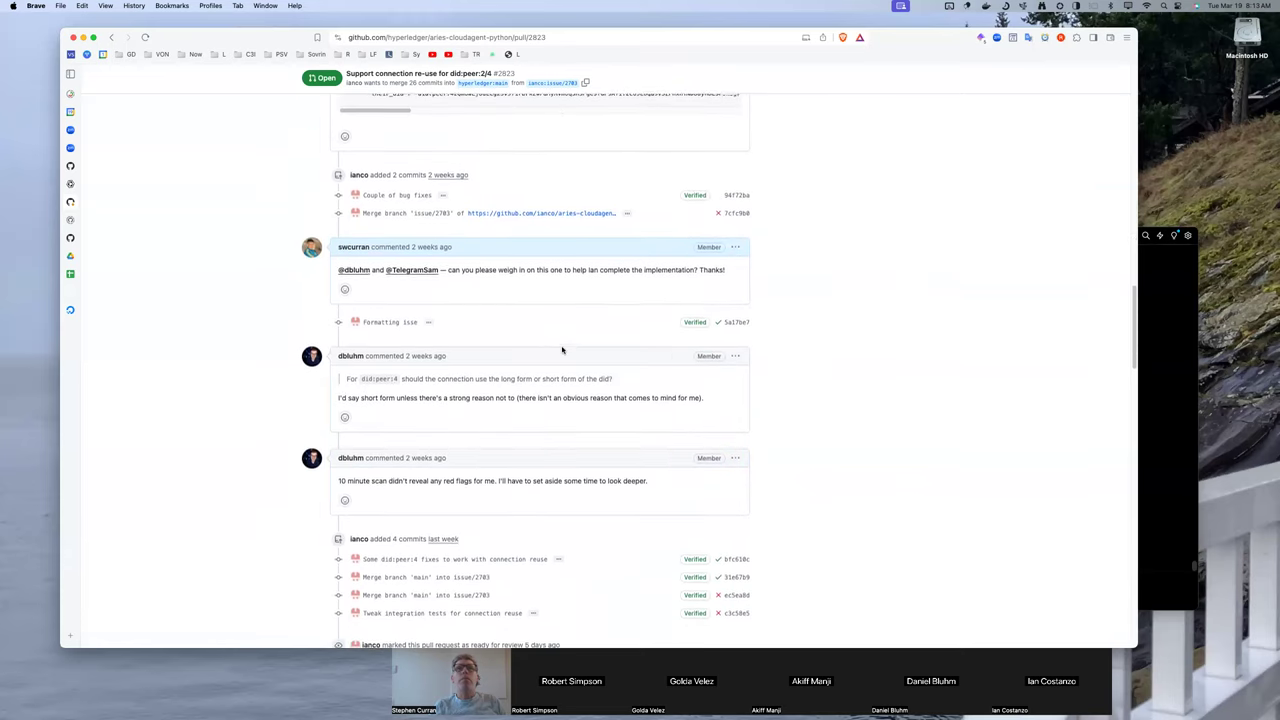
scroll(562, 350, down, 1)
scroll(562, 350, down, 1)
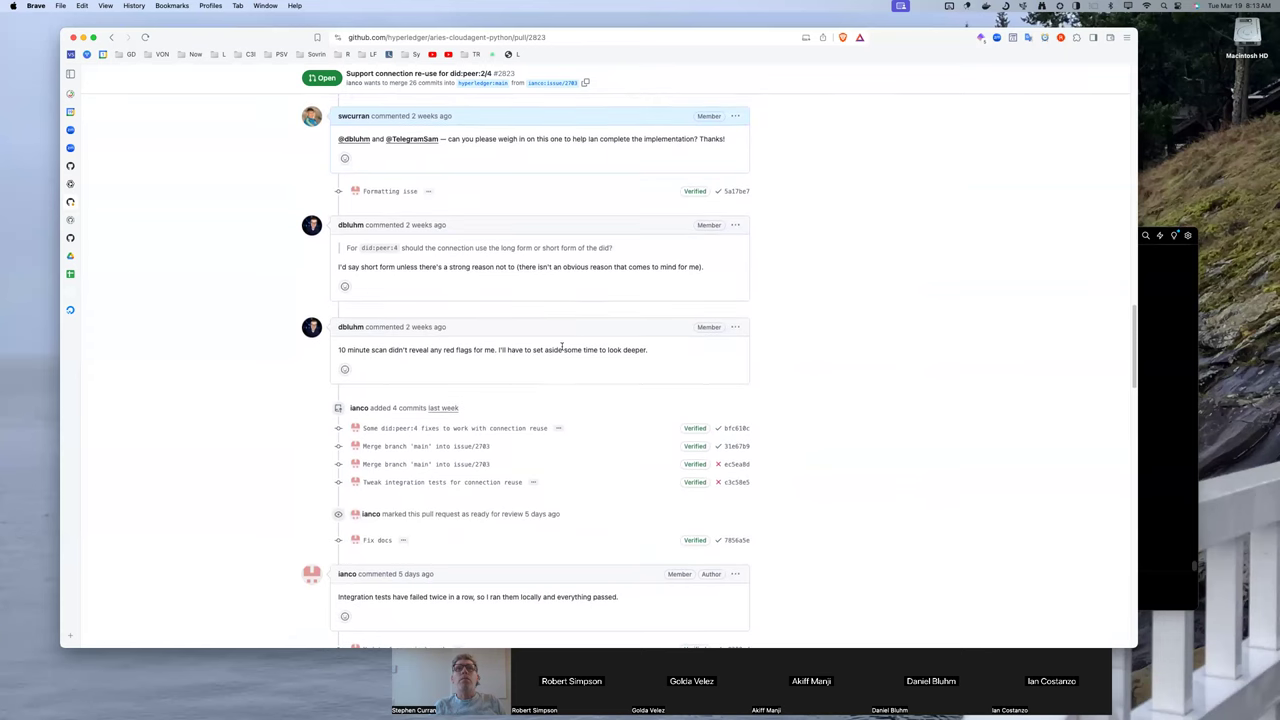
scroll(562, 349, down, 1)
scroll(562, 348, down, 6)
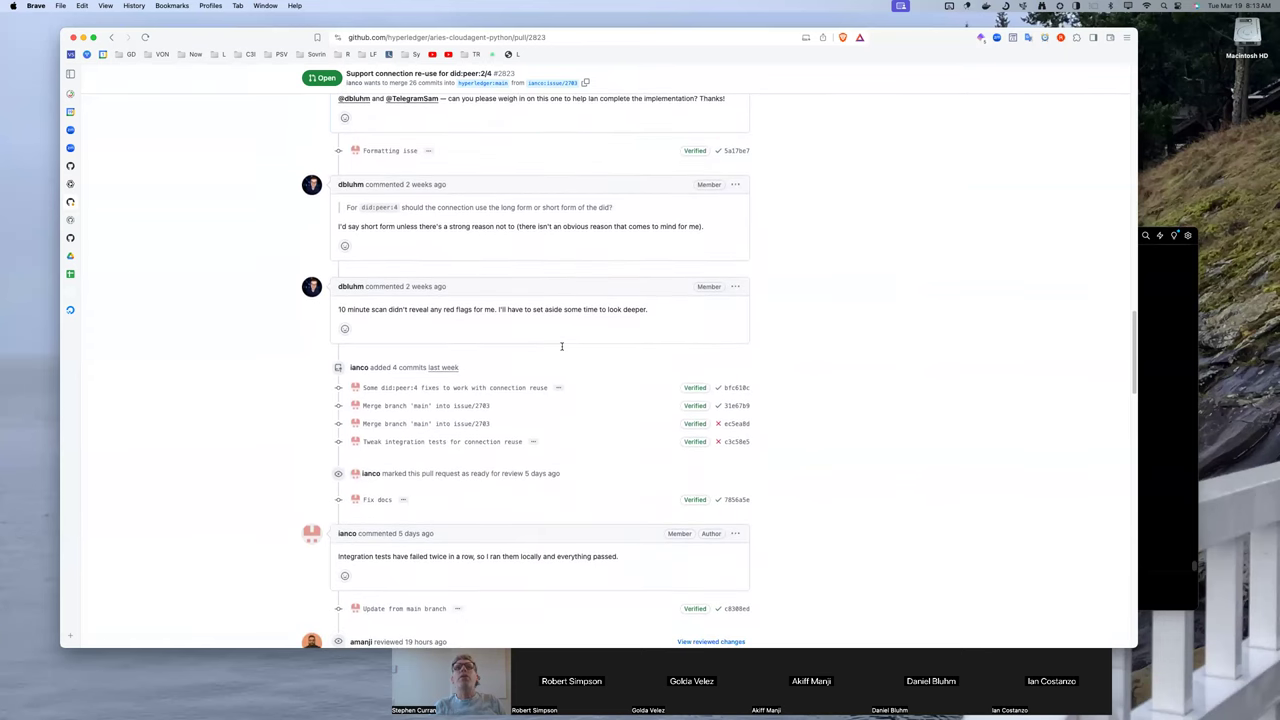
scroll(562, 350, down, 1)
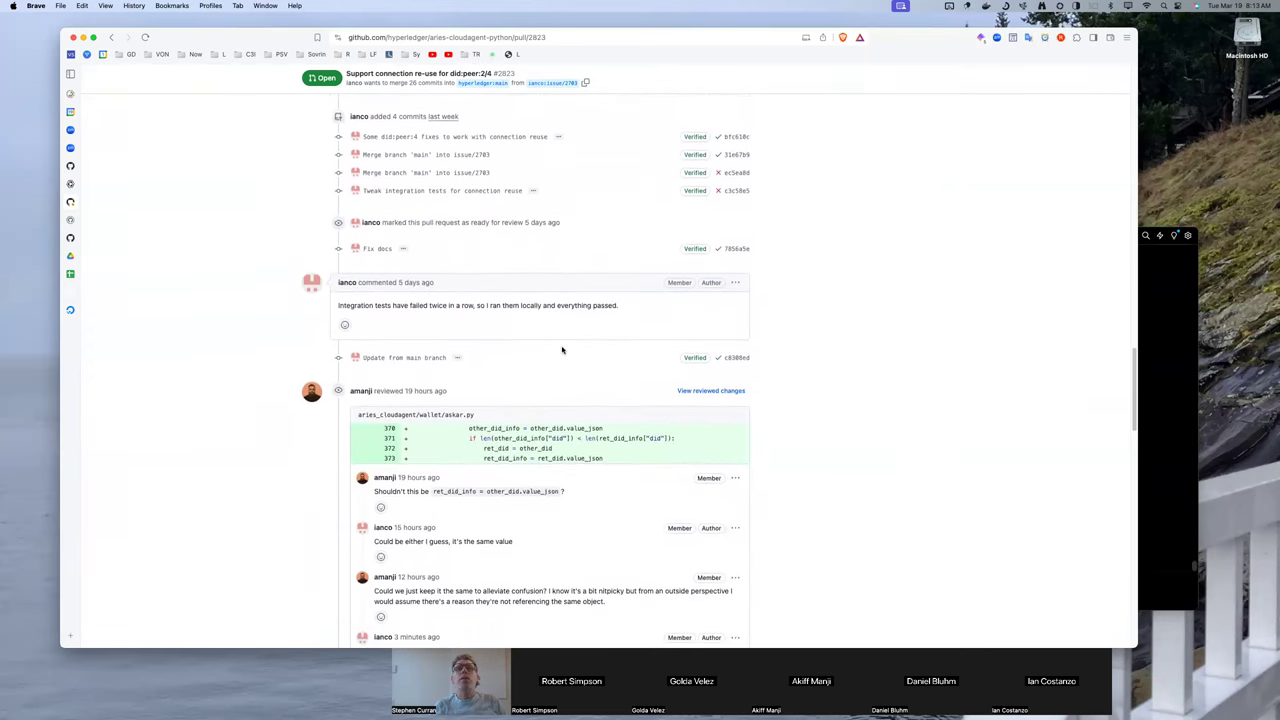
scroll(562, 350, down, 13)
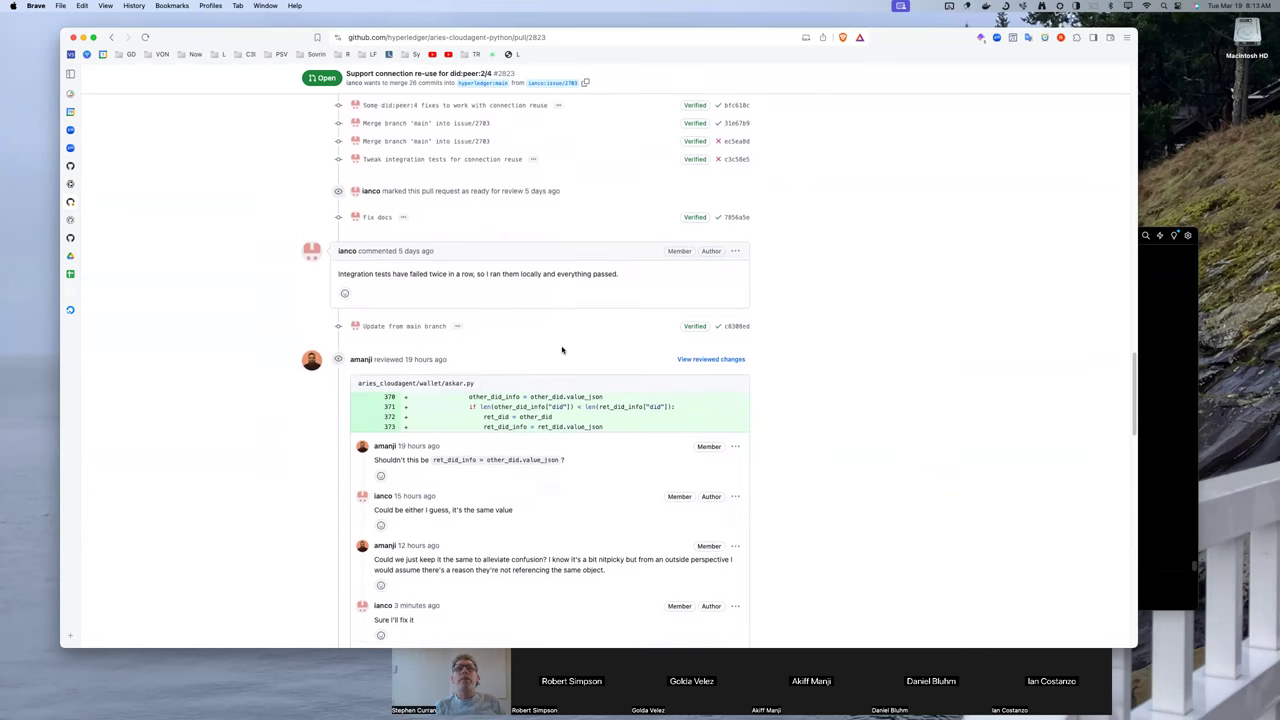
scroll(562, 350, down, 1)
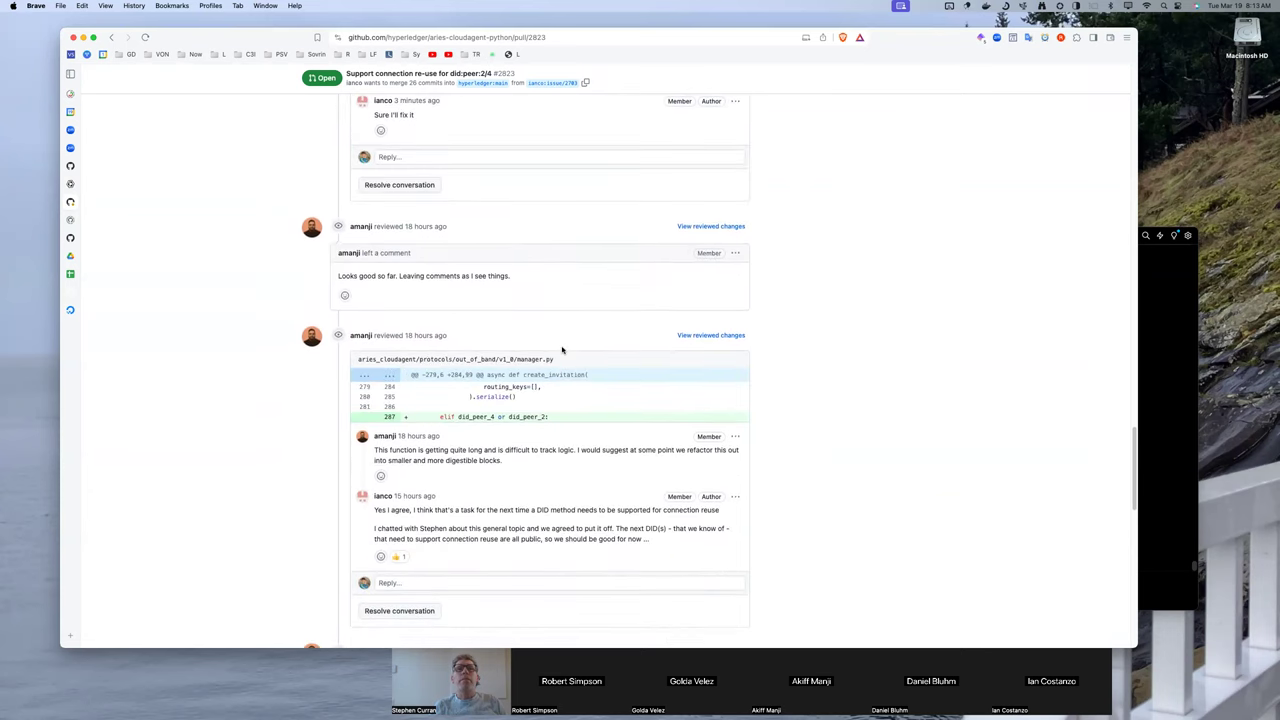
scroll(562, 350, down, 18)
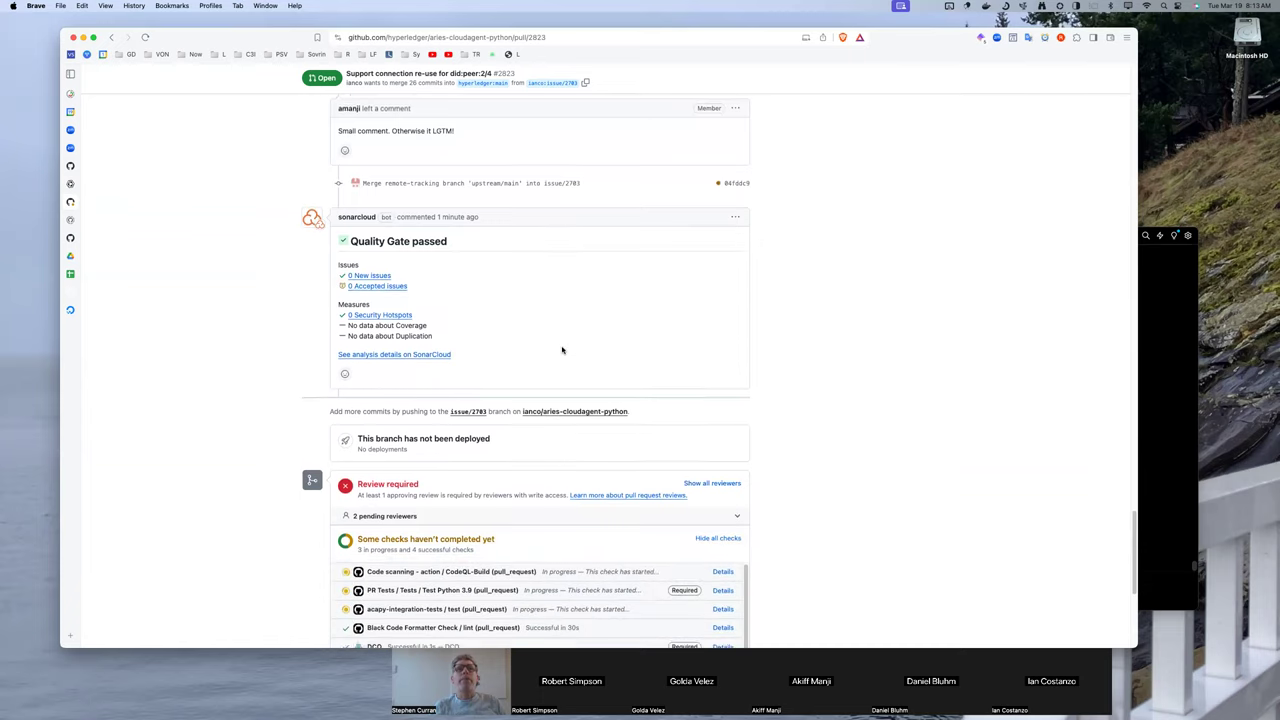
scroll(562, 350, down, 1)
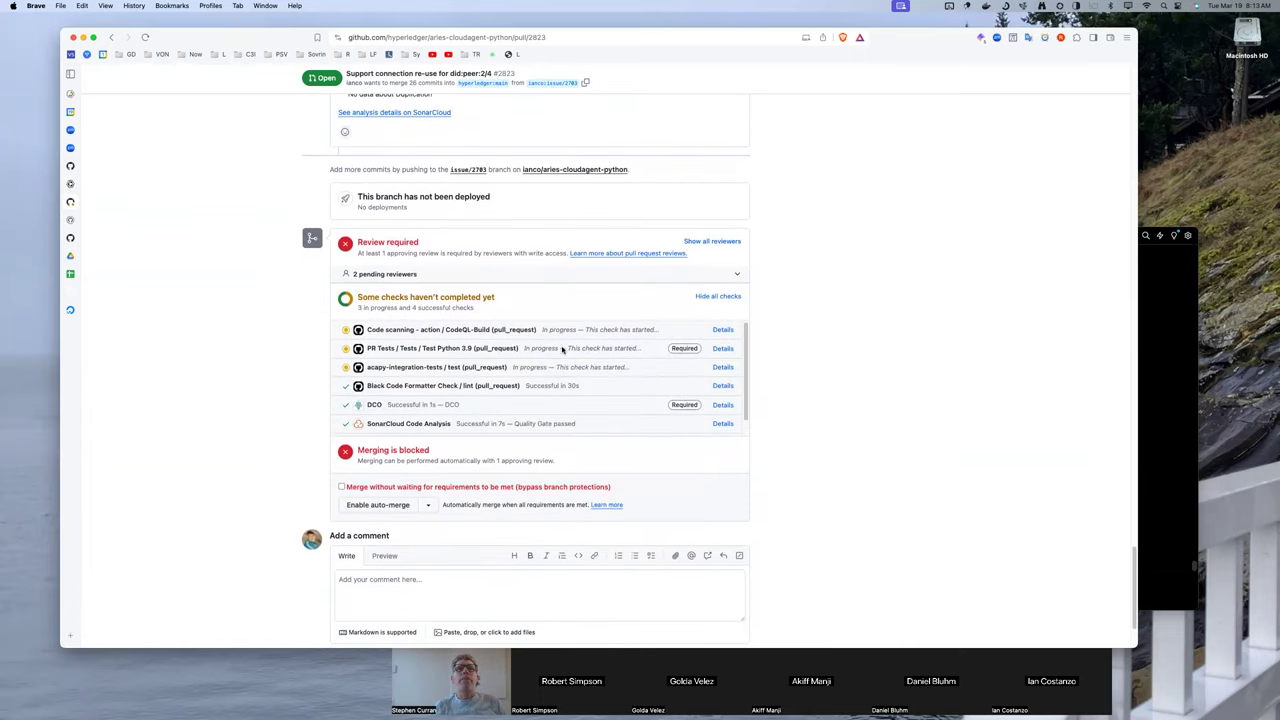
scroll(562, 349, down, 1)
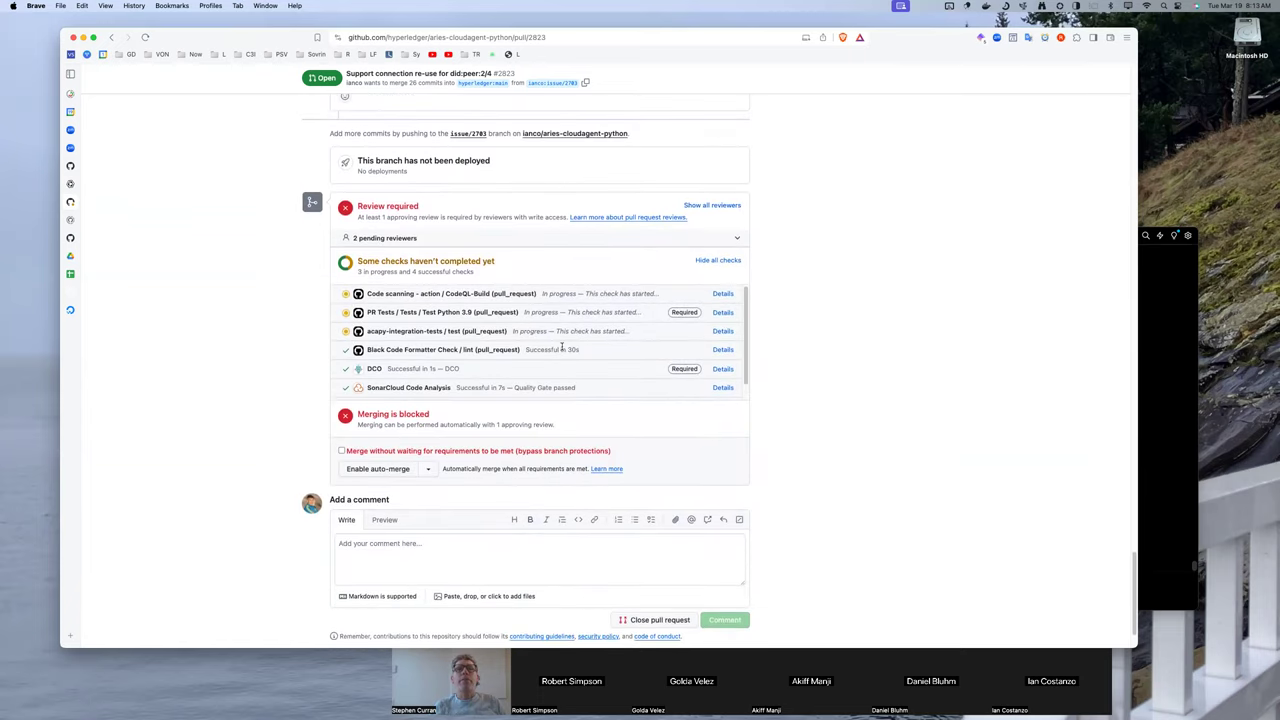
scroll(562, 348, up, 20)
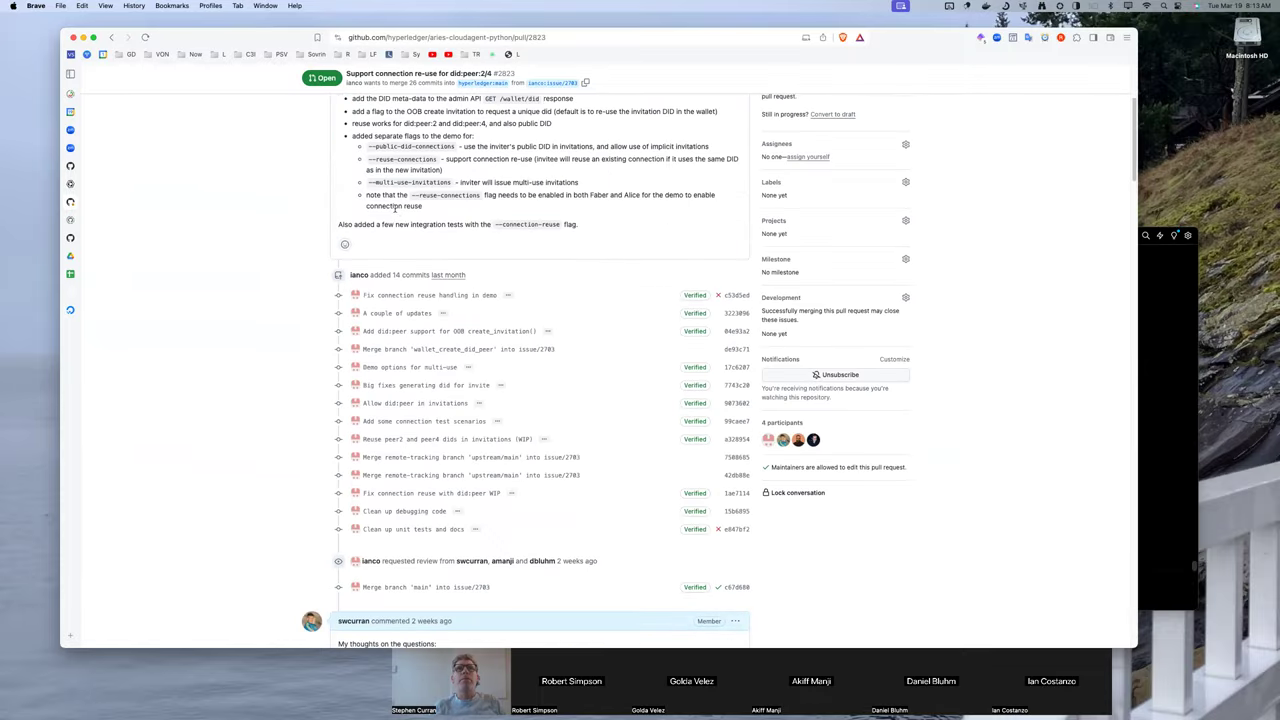
scroll(395, 208, up, 5)
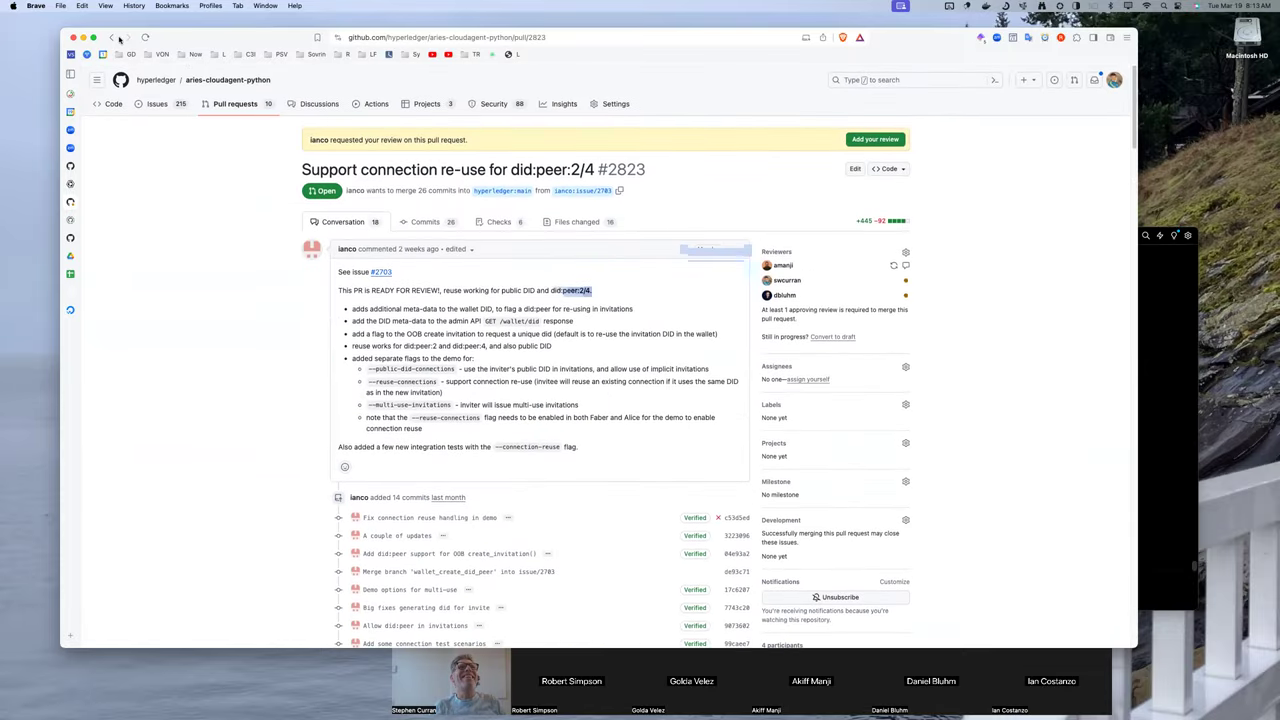
- Return to the open pull requests and examine the discussion and merge status of #2348, "Extract getting verification key for proof signing into VerificationKeyStrategy class"
click(113, 37)
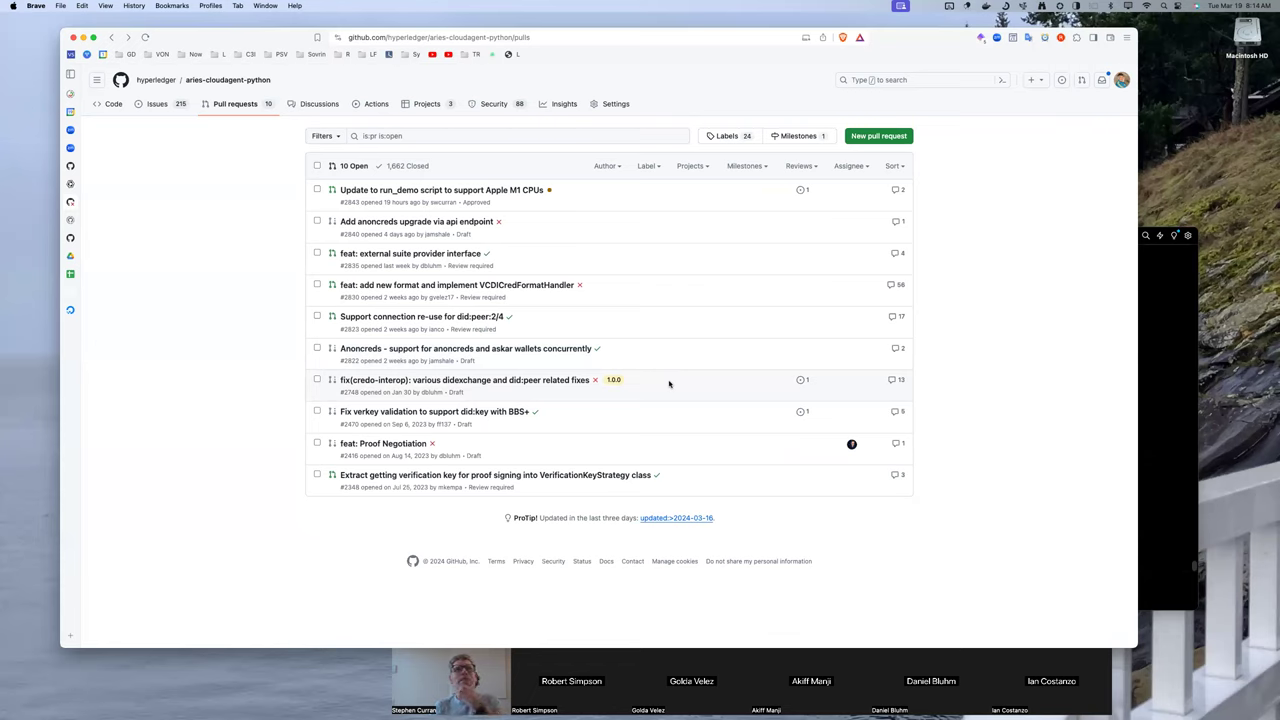
mouse_move(530, 347)
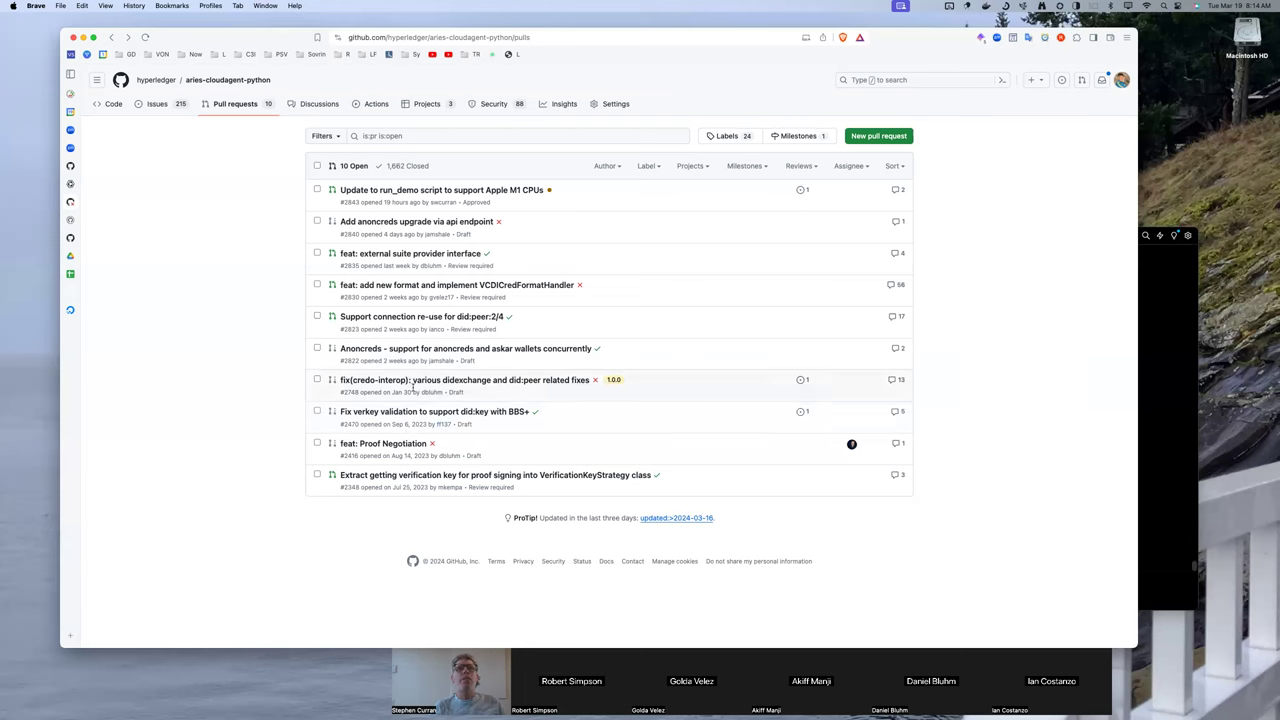
mouse_move(412, 382)
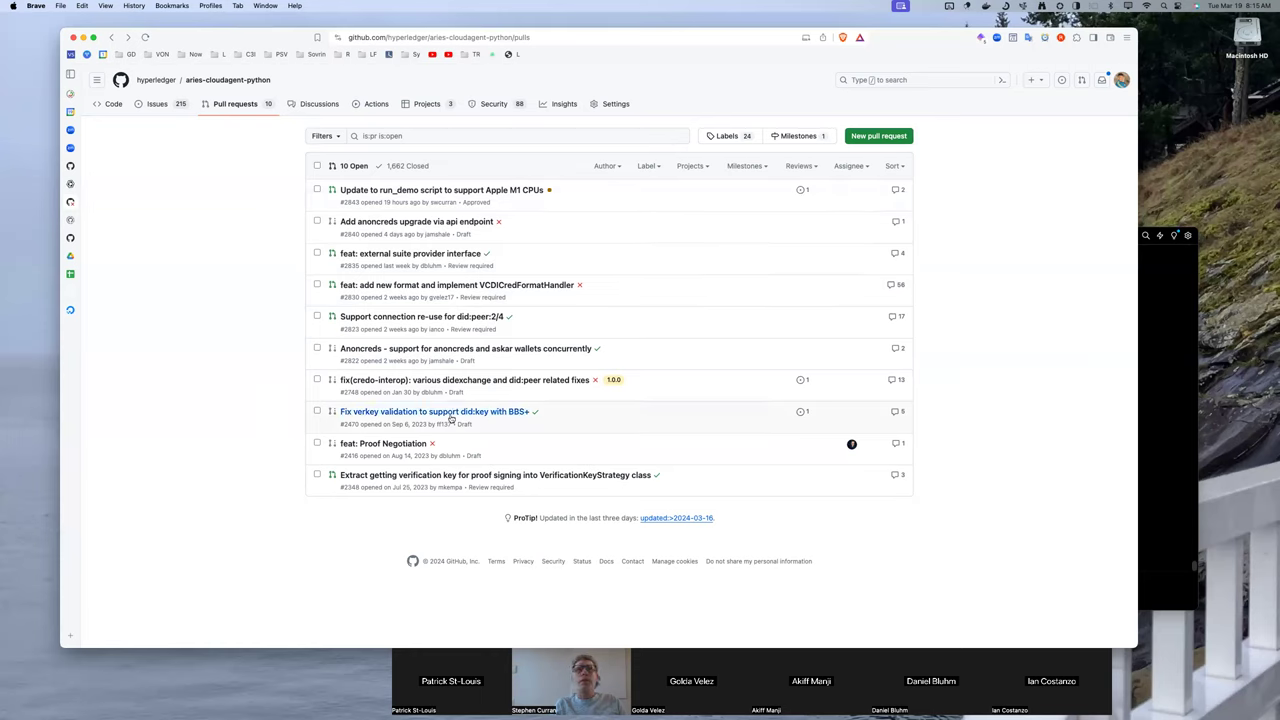
mouse_move(451, 416)
mouse_move(453, 483)
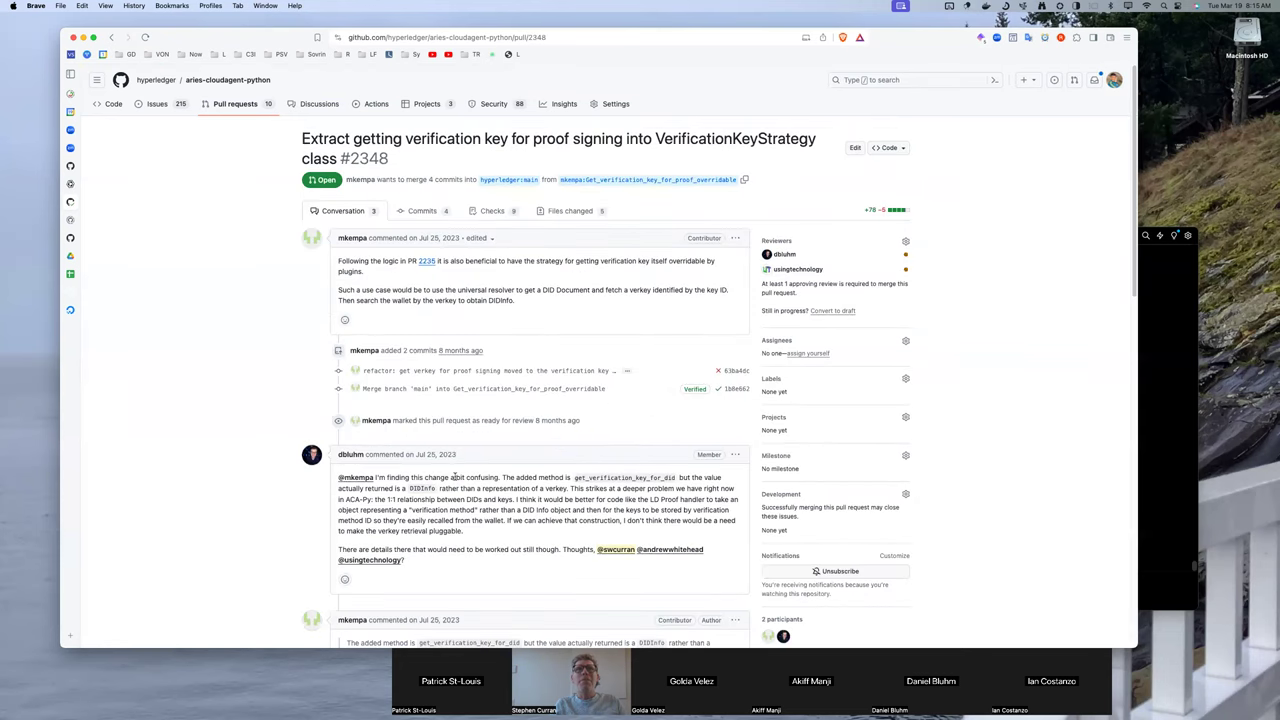
scroll(455, 478, down, 5)
scroll(455, 480, down, 3)
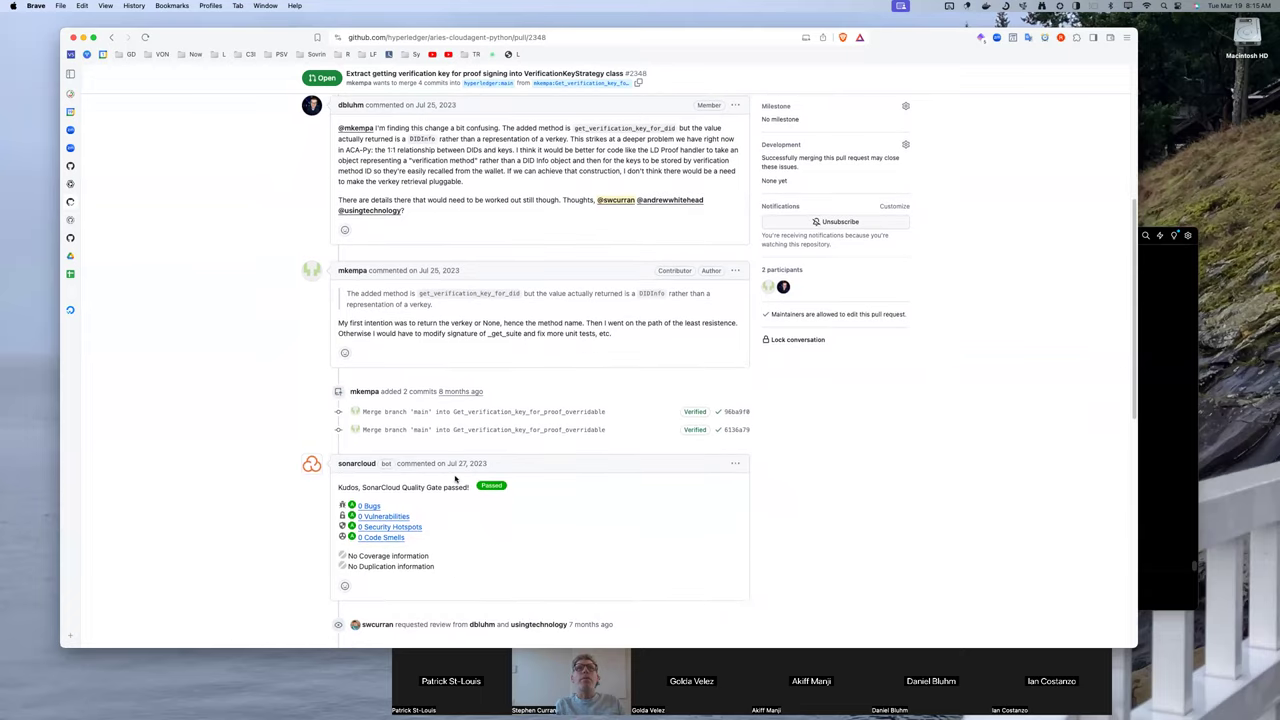
scroll(455, 480, down, 2)
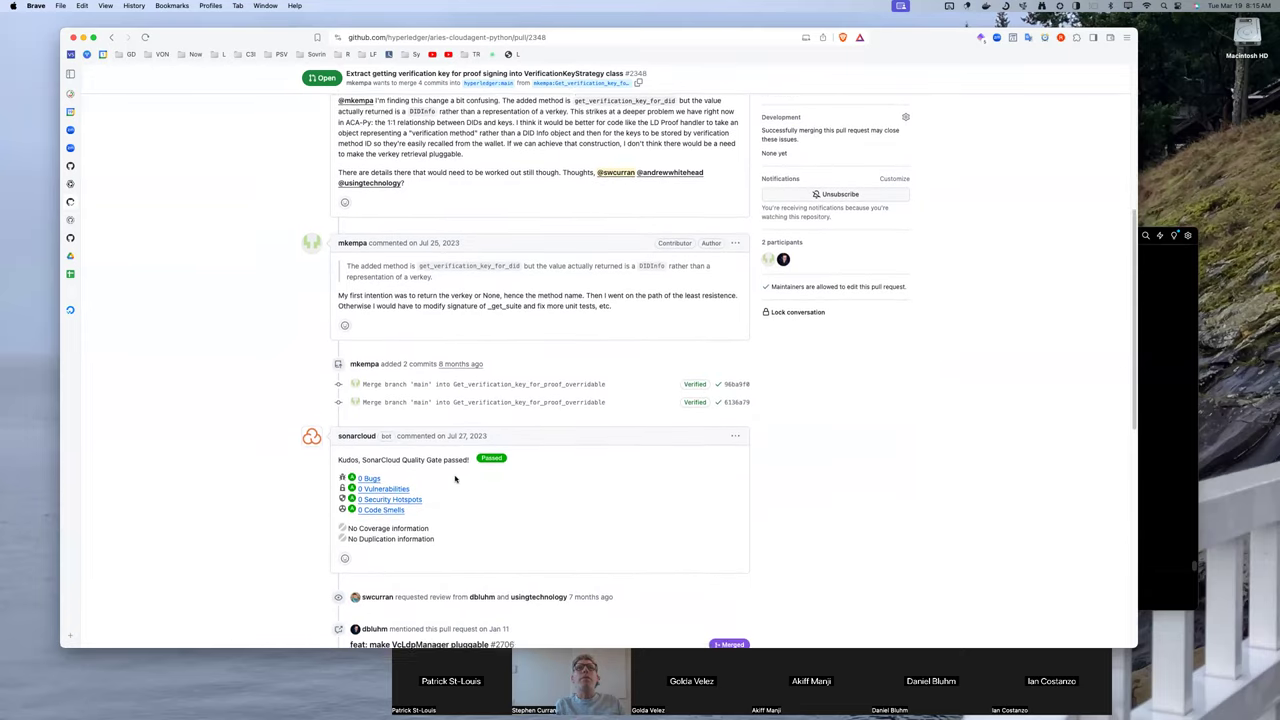
scroll(455, 479, down, 4)
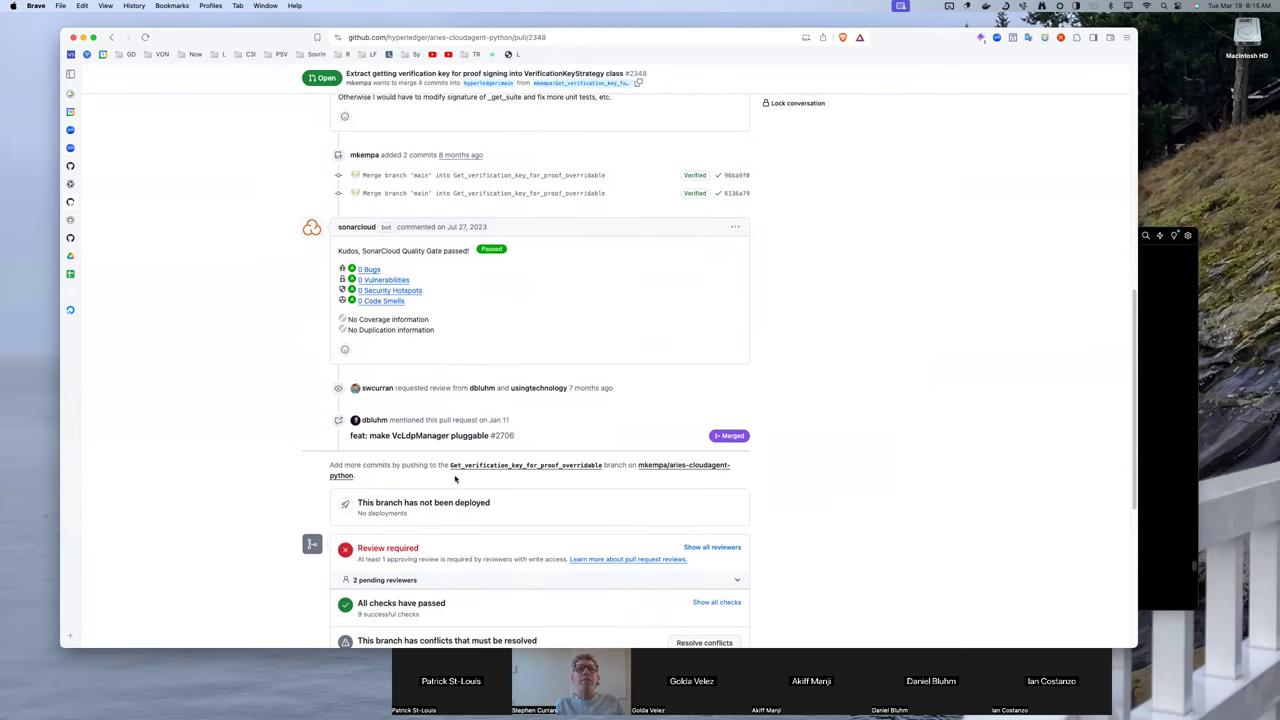
scroll(455, 478, down, 1)
scroll(455, 479, down, 4)
scroll(455, 479, up, 18)
scroll(455, 479, up, 2)
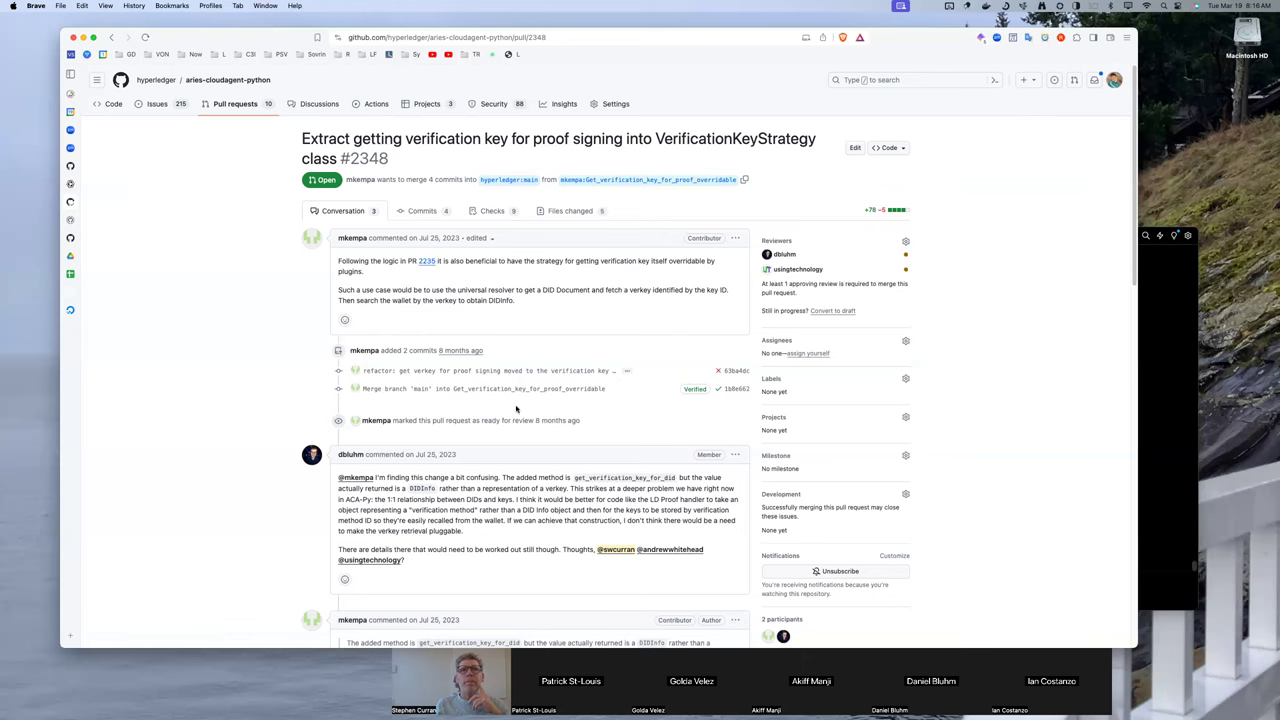
scroll(516, 408, down, 5)
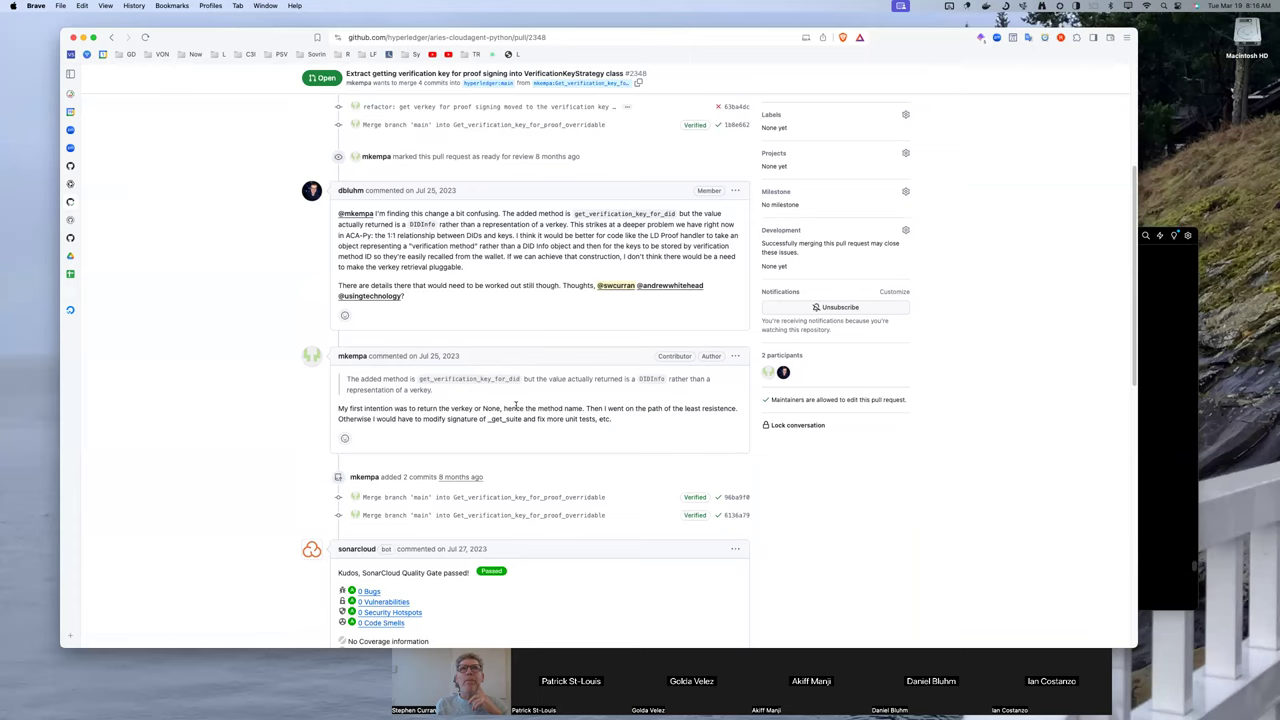
scroll(516, 408, up, 5)
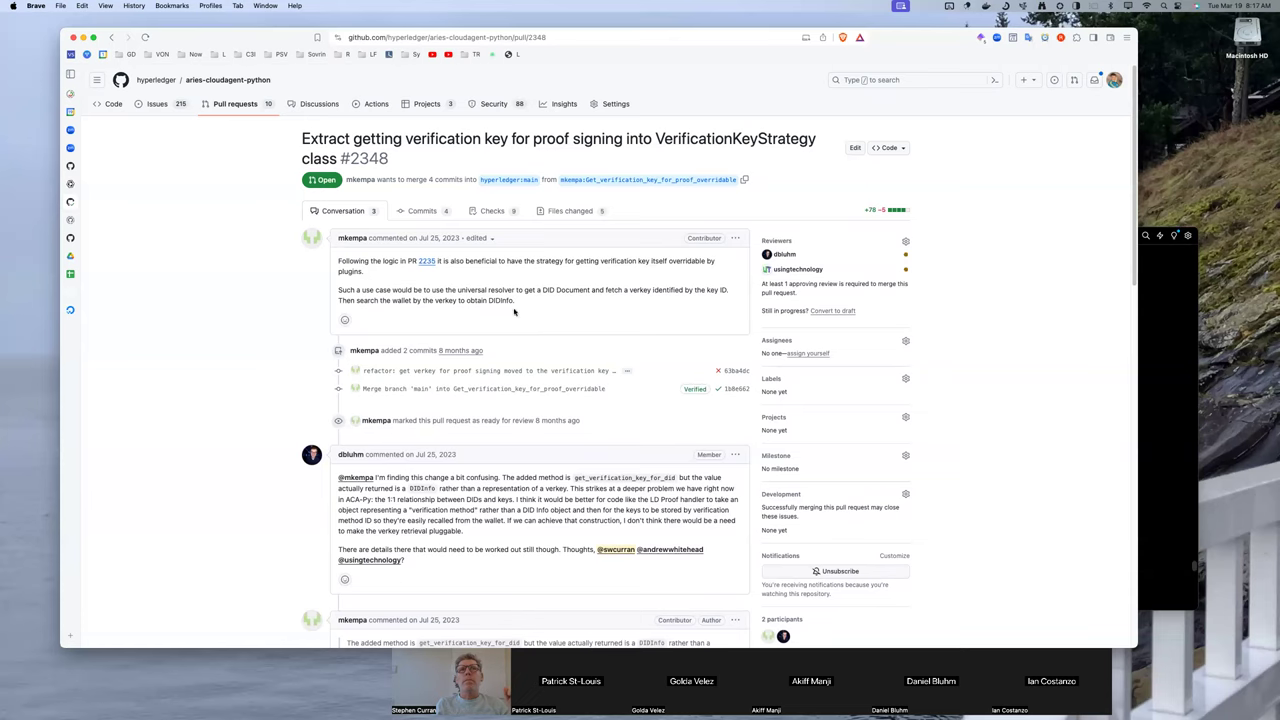
- Withdraw the review request from the second listed reviewer of pull request #2348, keeping the first reviewer
click(905, 242)
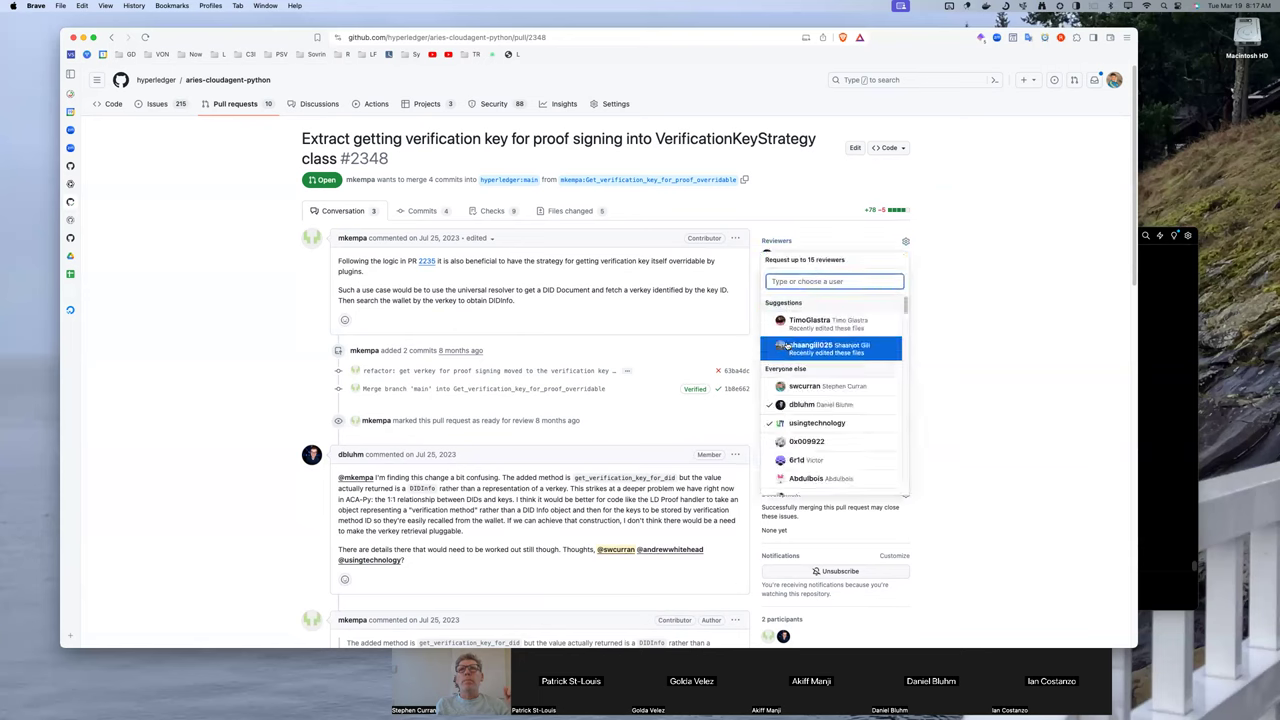
click(782, 423)
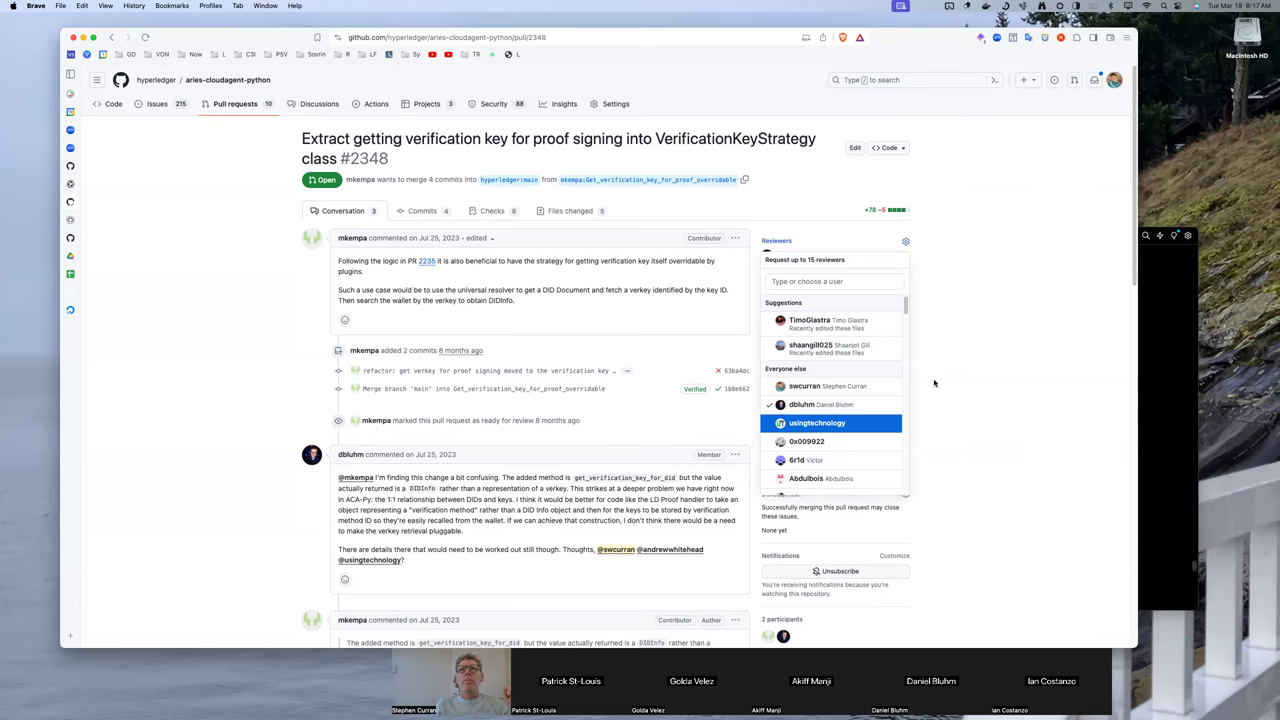
click(934, 383)
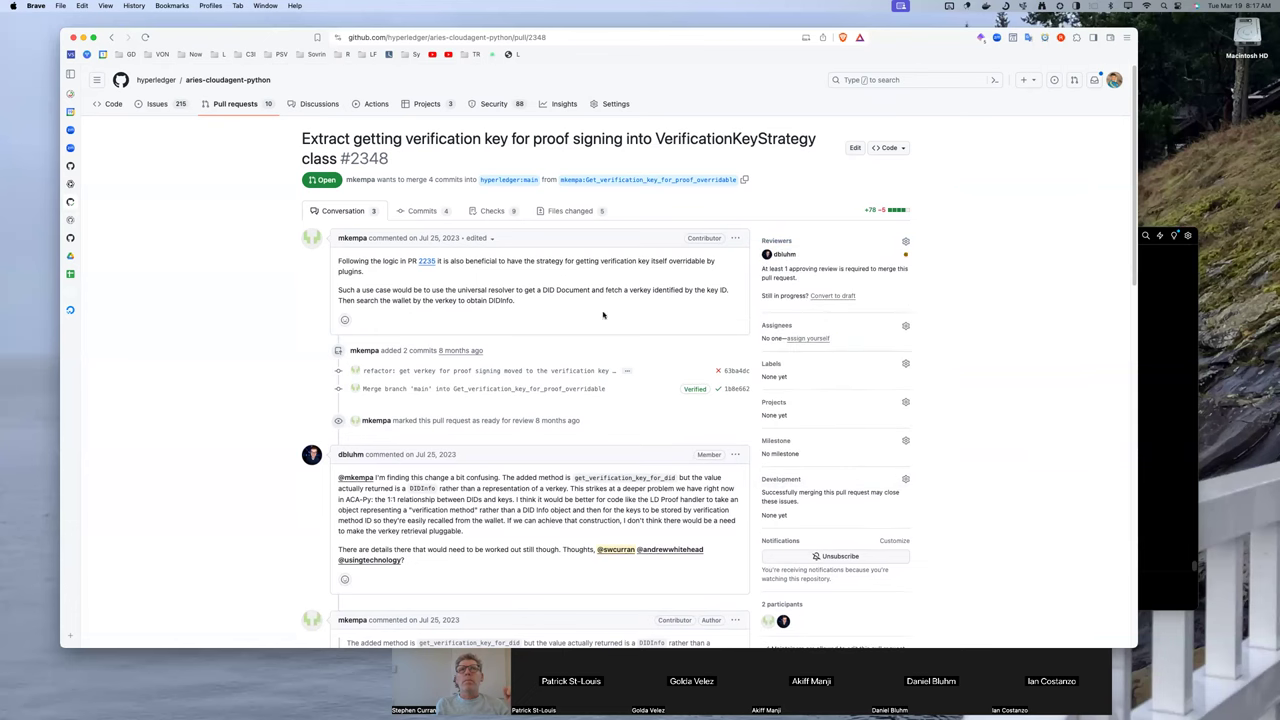
- Check the updated timeline and merge requirements of pull request #2348 and go back to the repository's open pull request list
scroll(514, 314, down, 1)
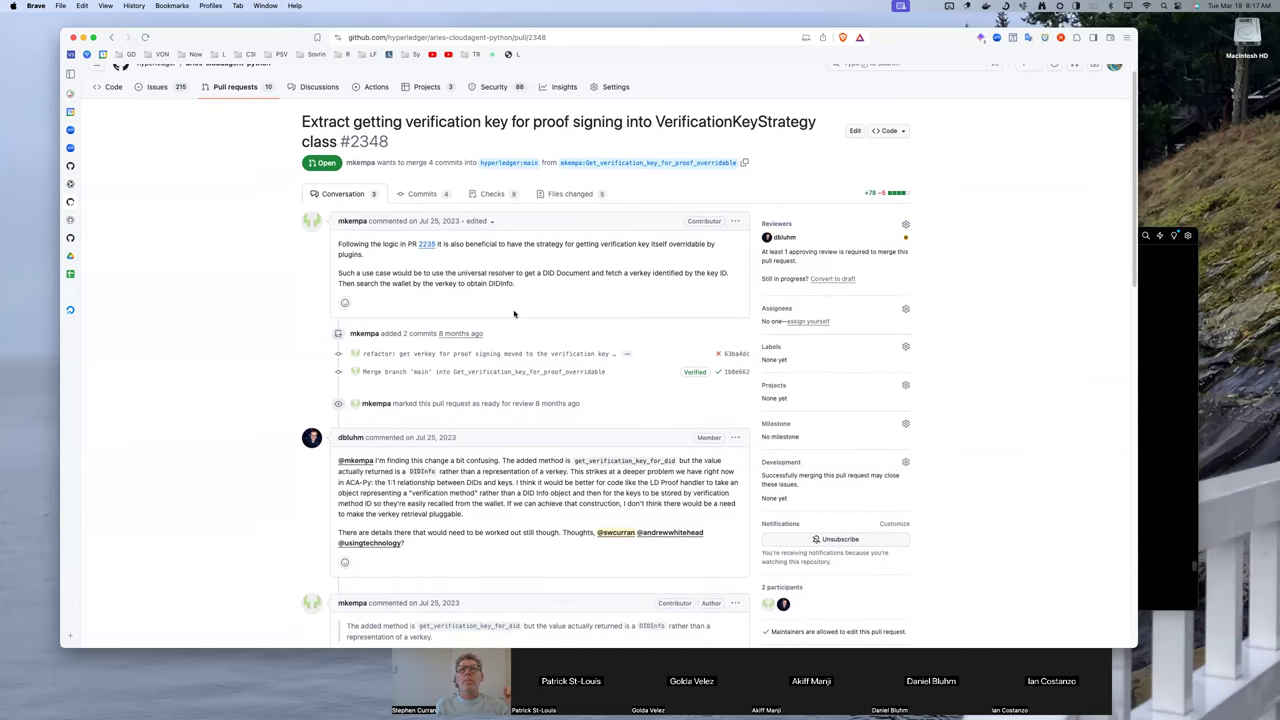
scroll(514, 314, down, 2)
scroll(514, 314, down, 20)
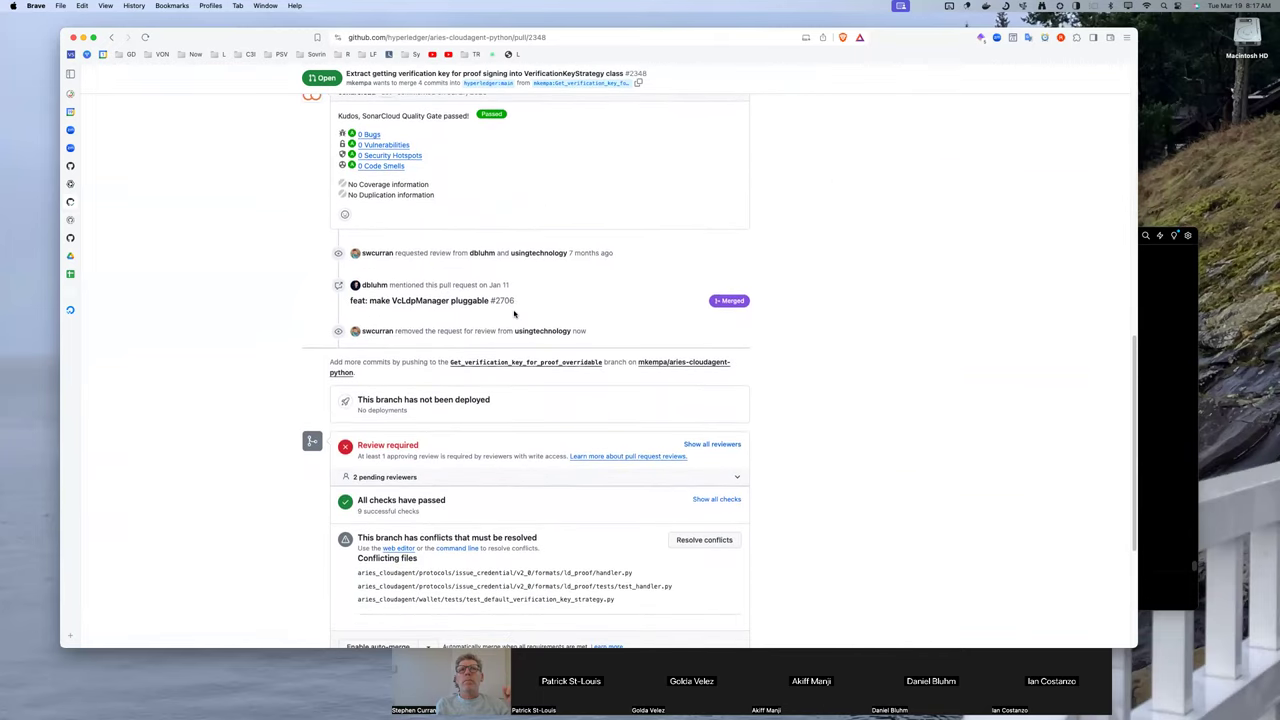
scroll(514, 314, down, 1)
scroll(514, 314, up, 20)
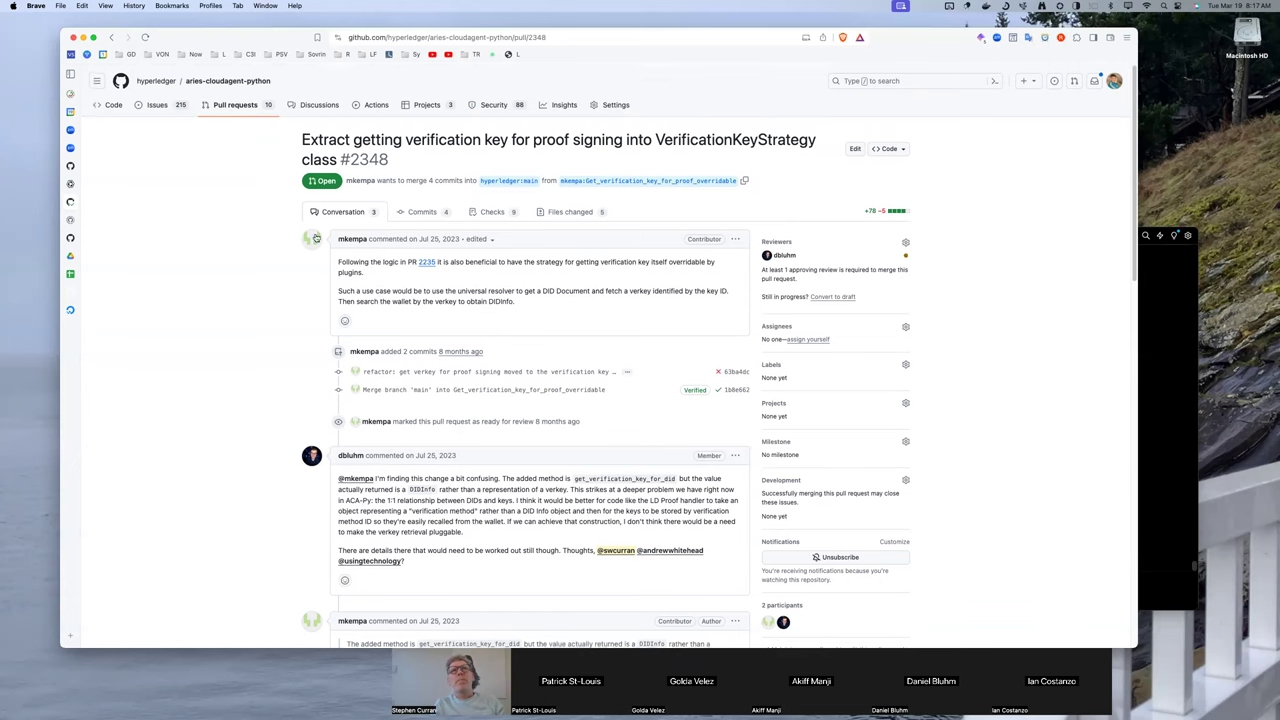
click(237, 104)
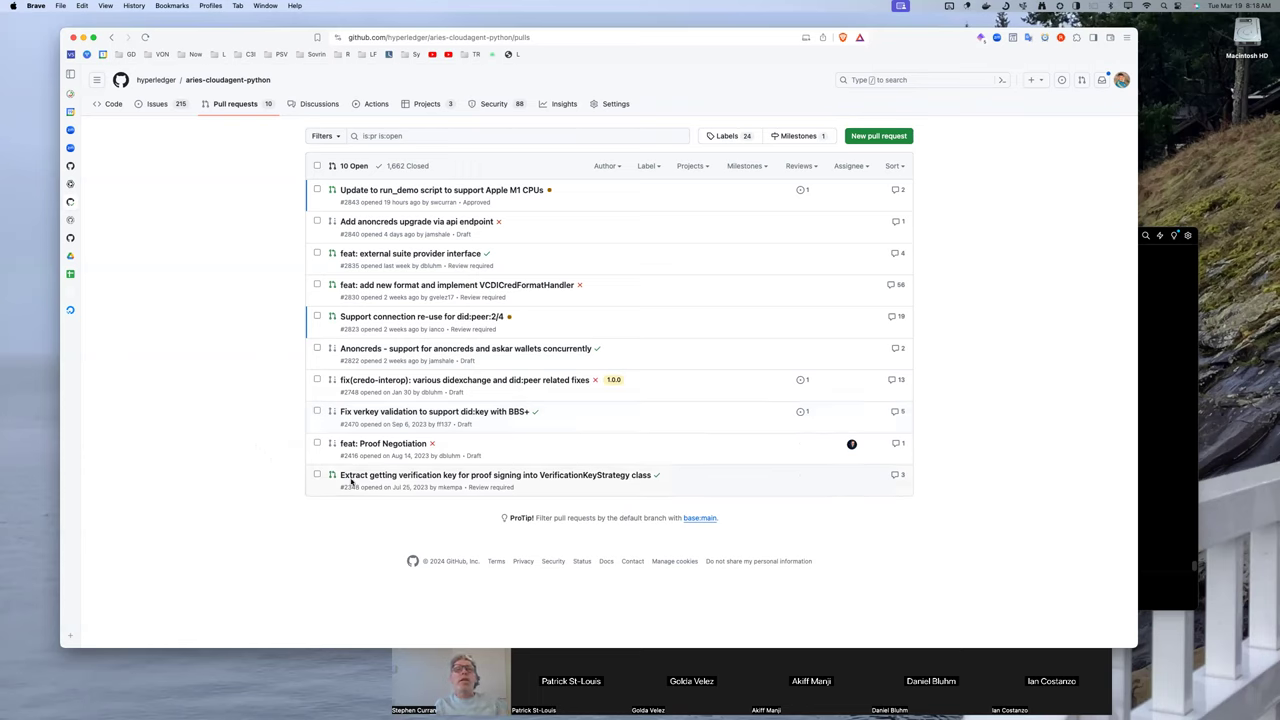
- Return to the wiki page and answer the ACA-Py 0.12.0 questions: "No" for additional concepts and "Yes – list:" for additional PRs
mouse_move(343, 480)
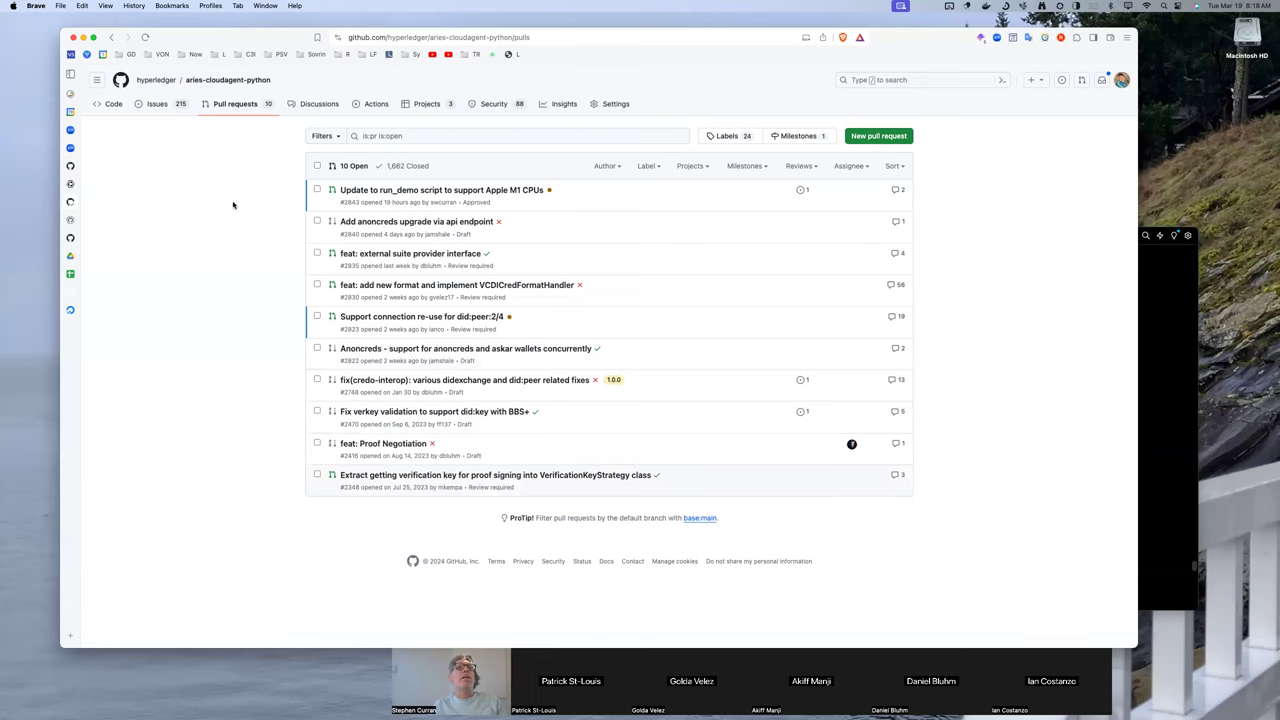
mouse_move(72, 203)
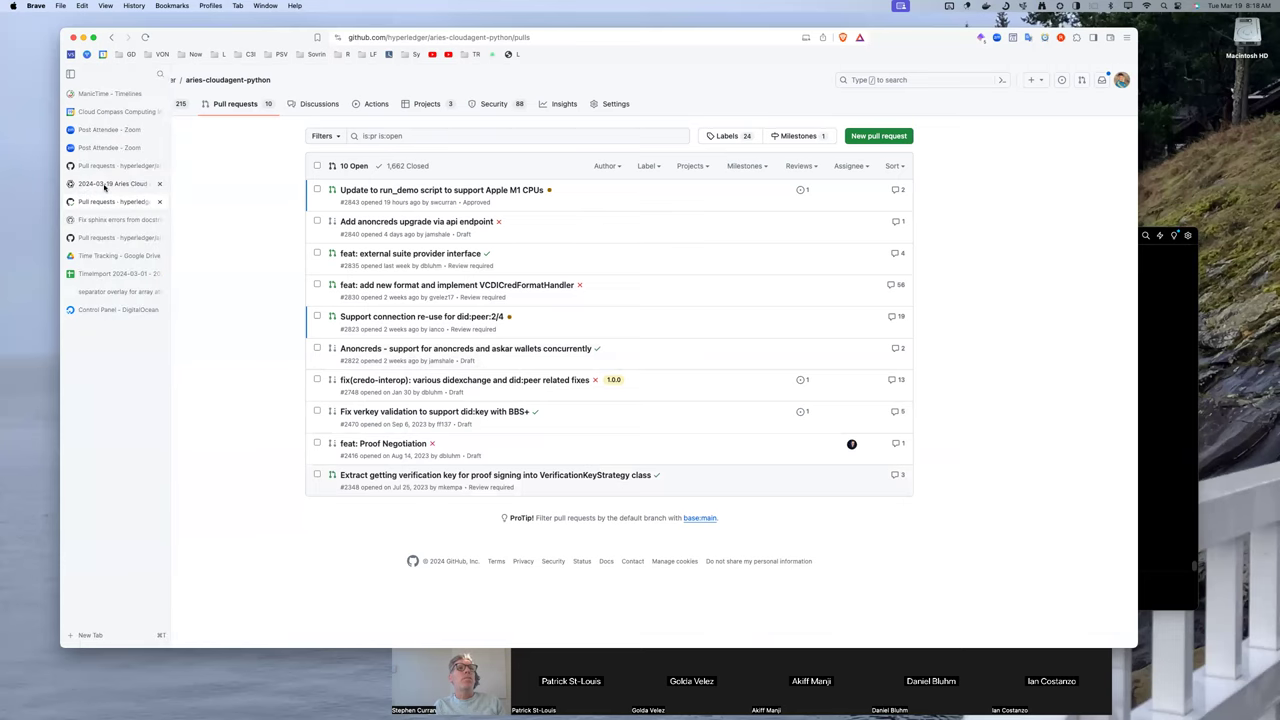
click(104, 185)
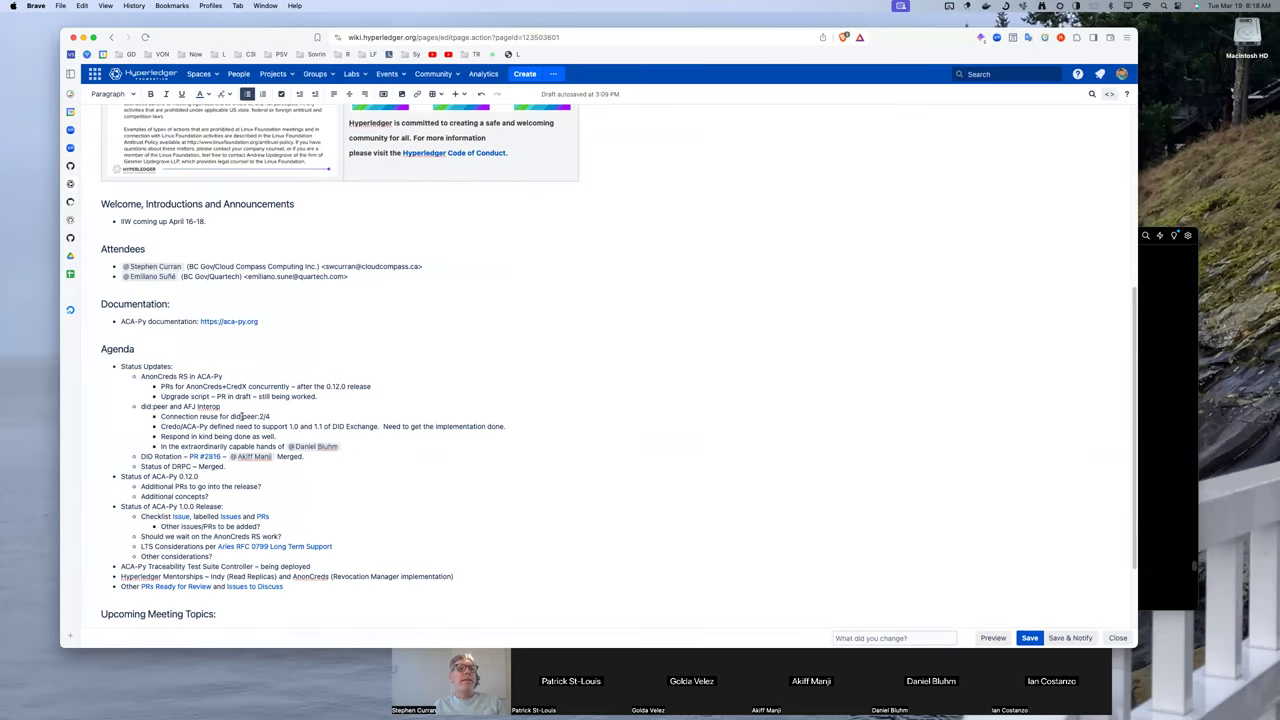
scroll(241, 416, down, 1)
click(273, 459)
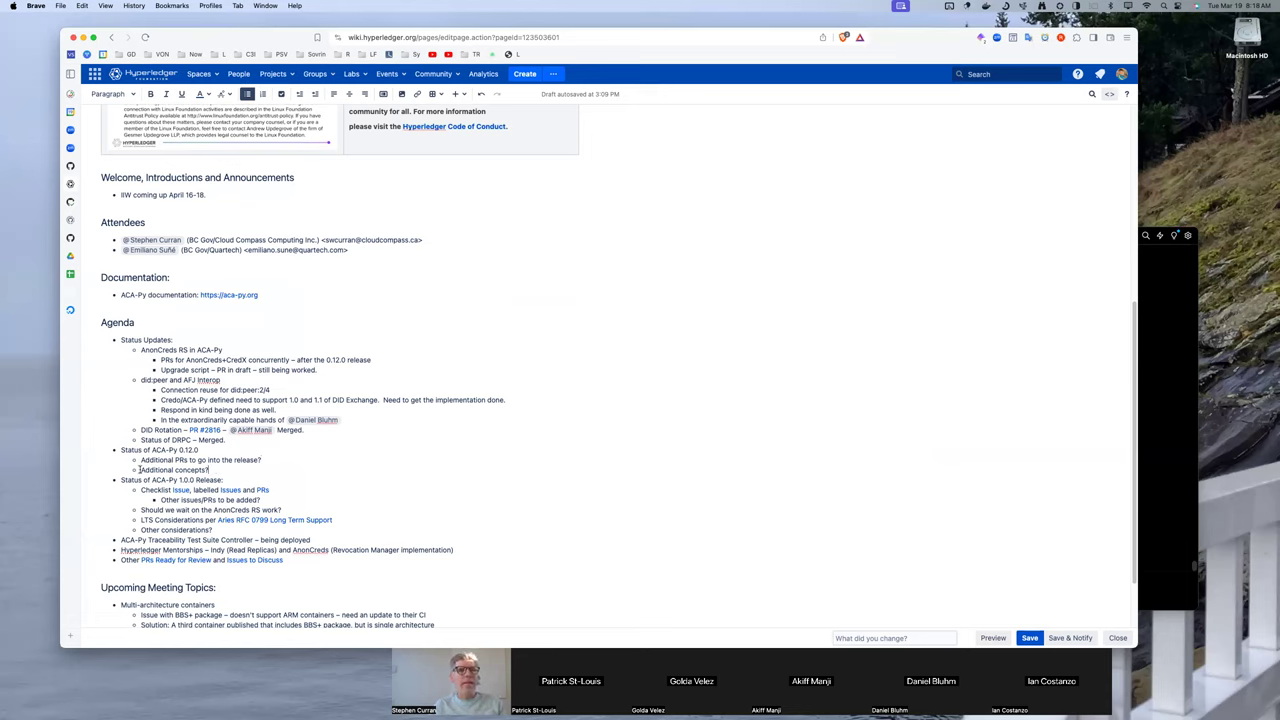
click(269, 467)
text(No)
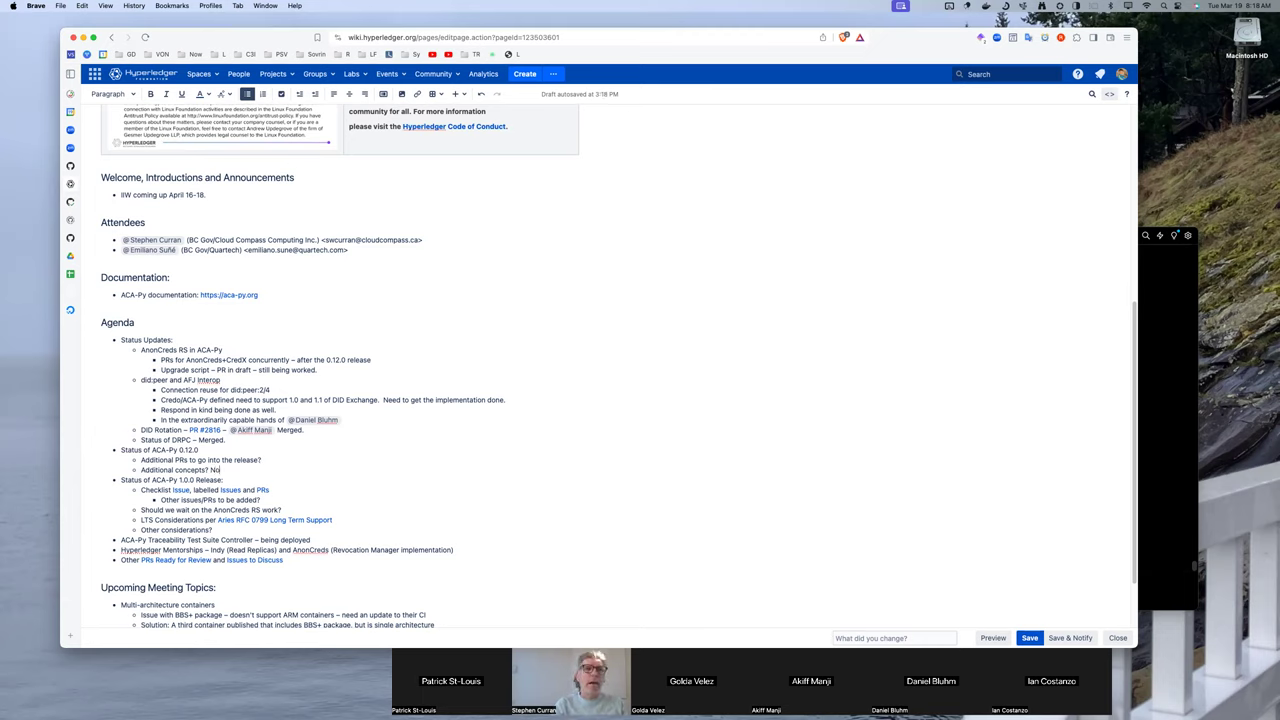
text( Ye)
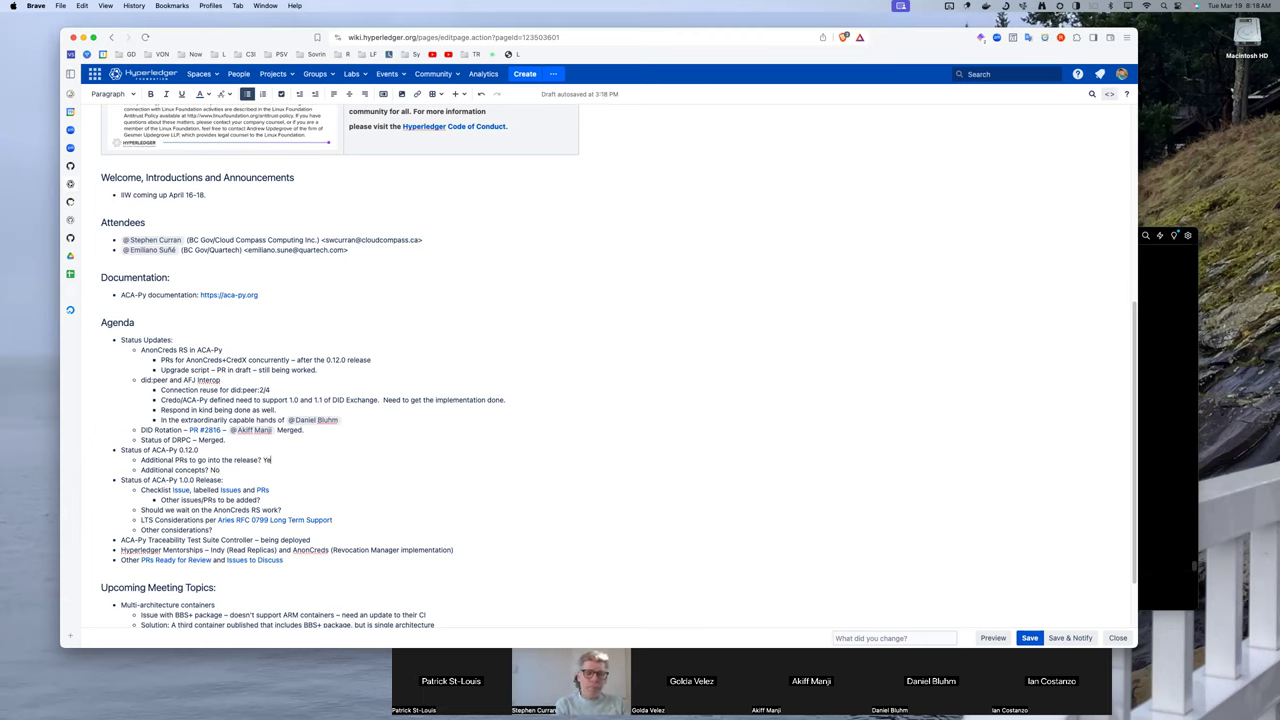
text(s - list:)
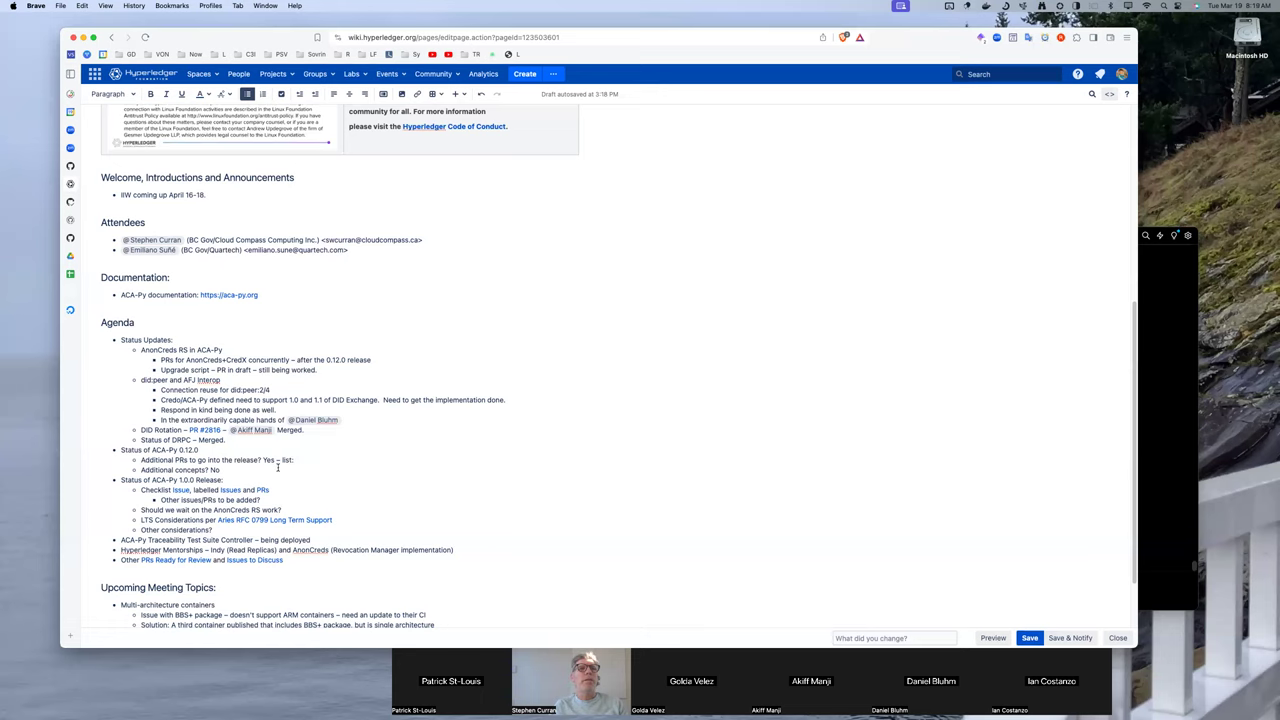
- Add the nested bullet "VC-API Endpoint – need to re-add VerificationMethod" under the additional PRs item
scroll(278, 467, down, 2)
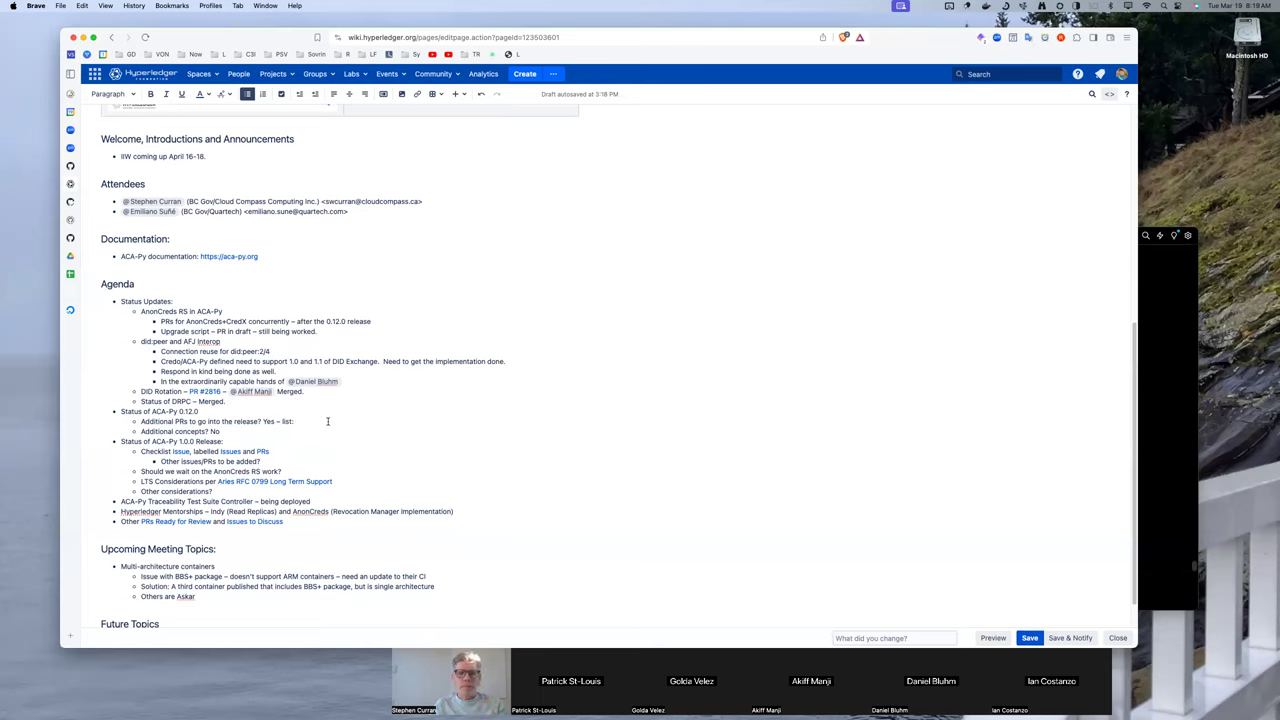
key(Return)
key(Tab)
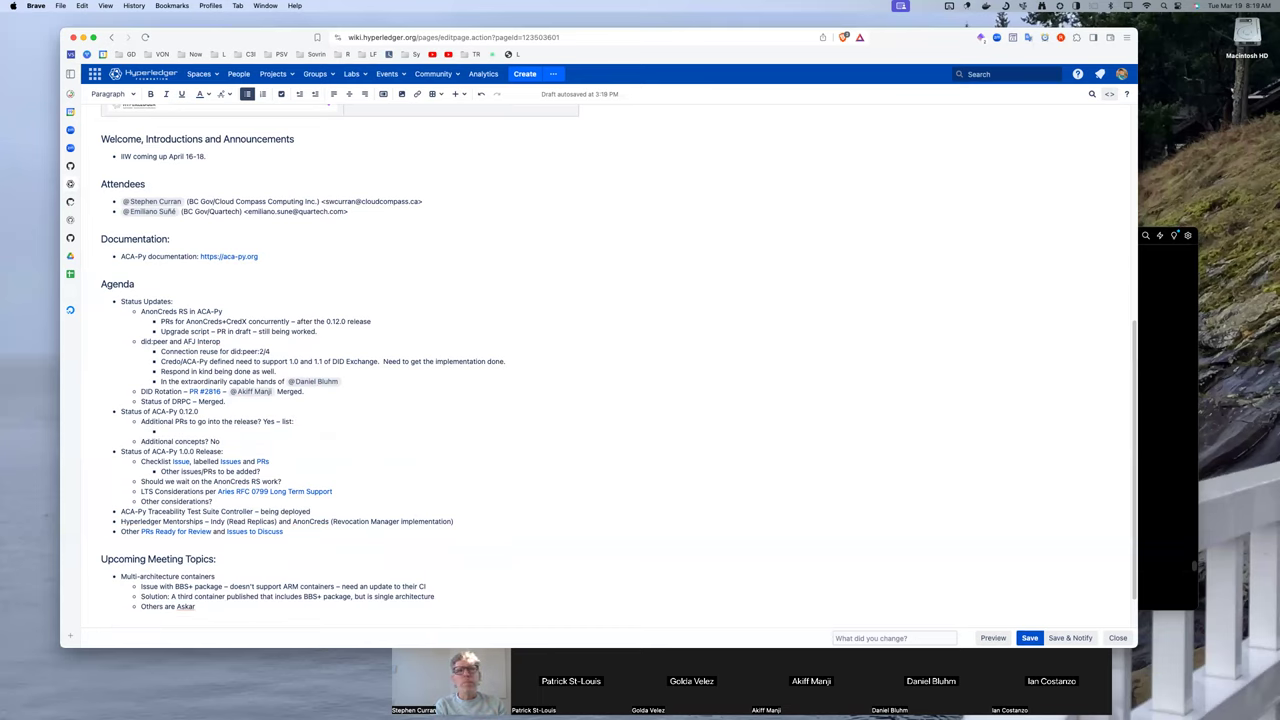
text(VC-API End)
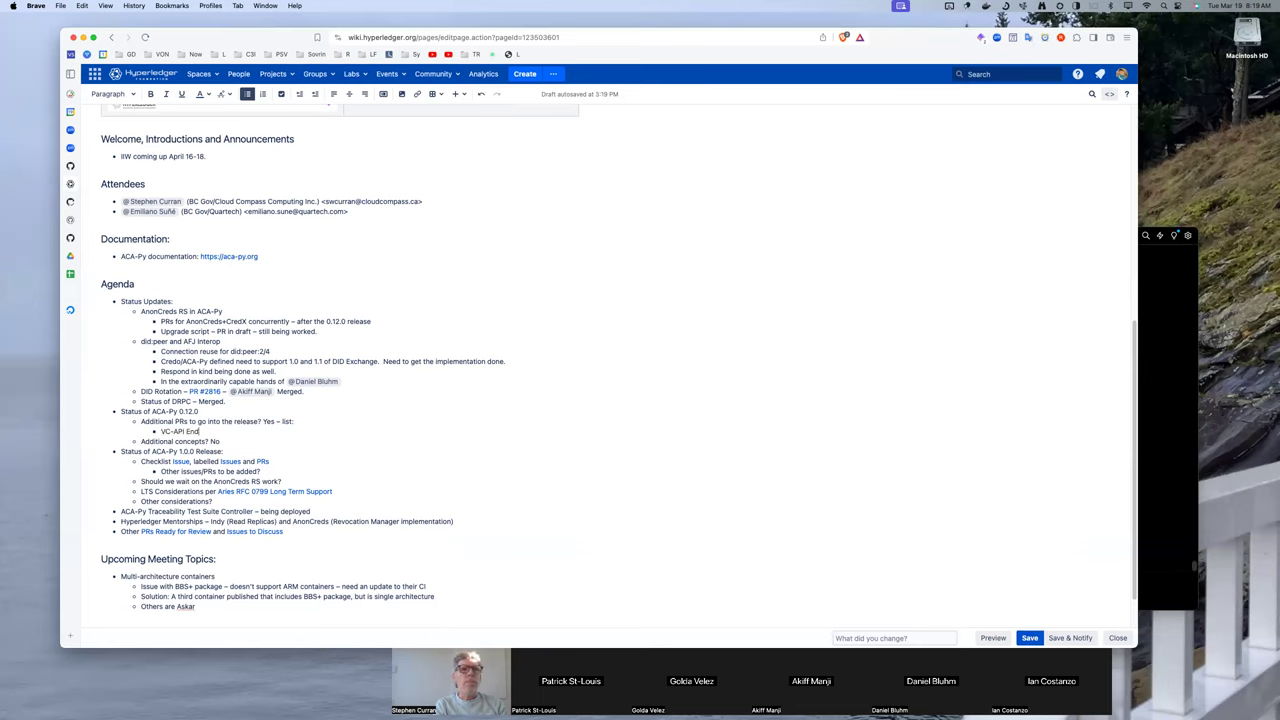
text(point – need to add)
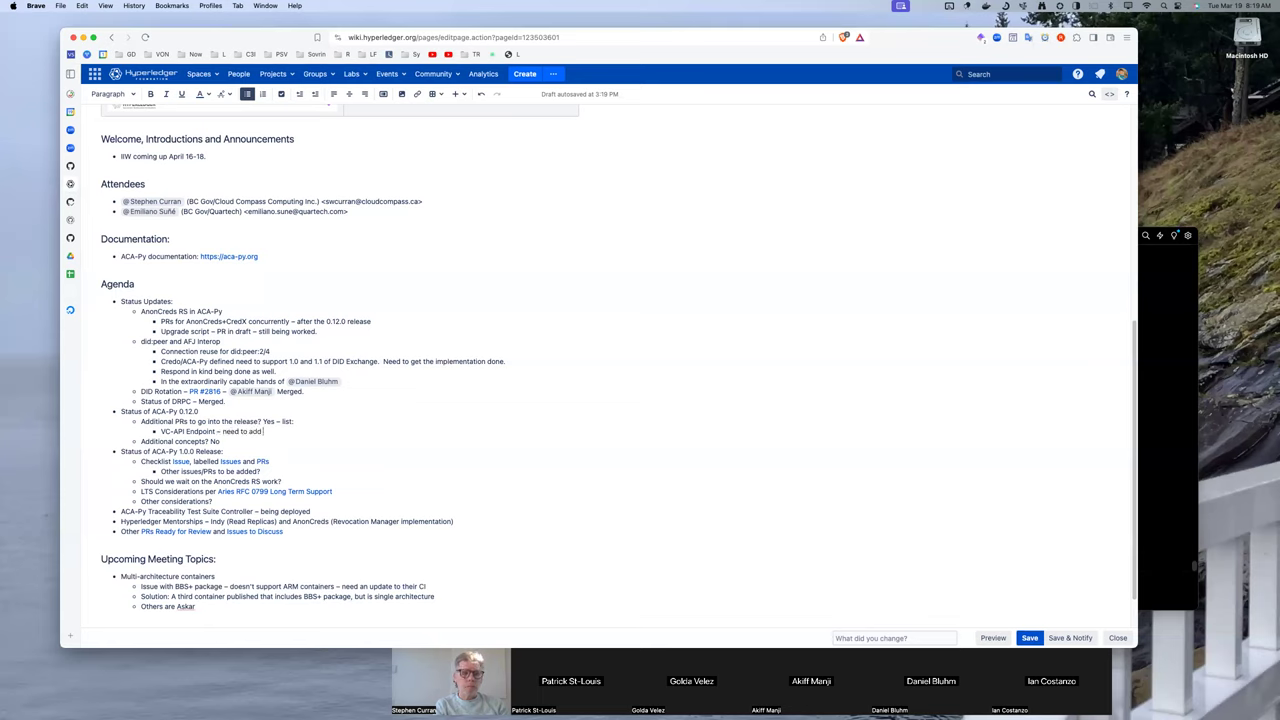
text( VerificationMethod)
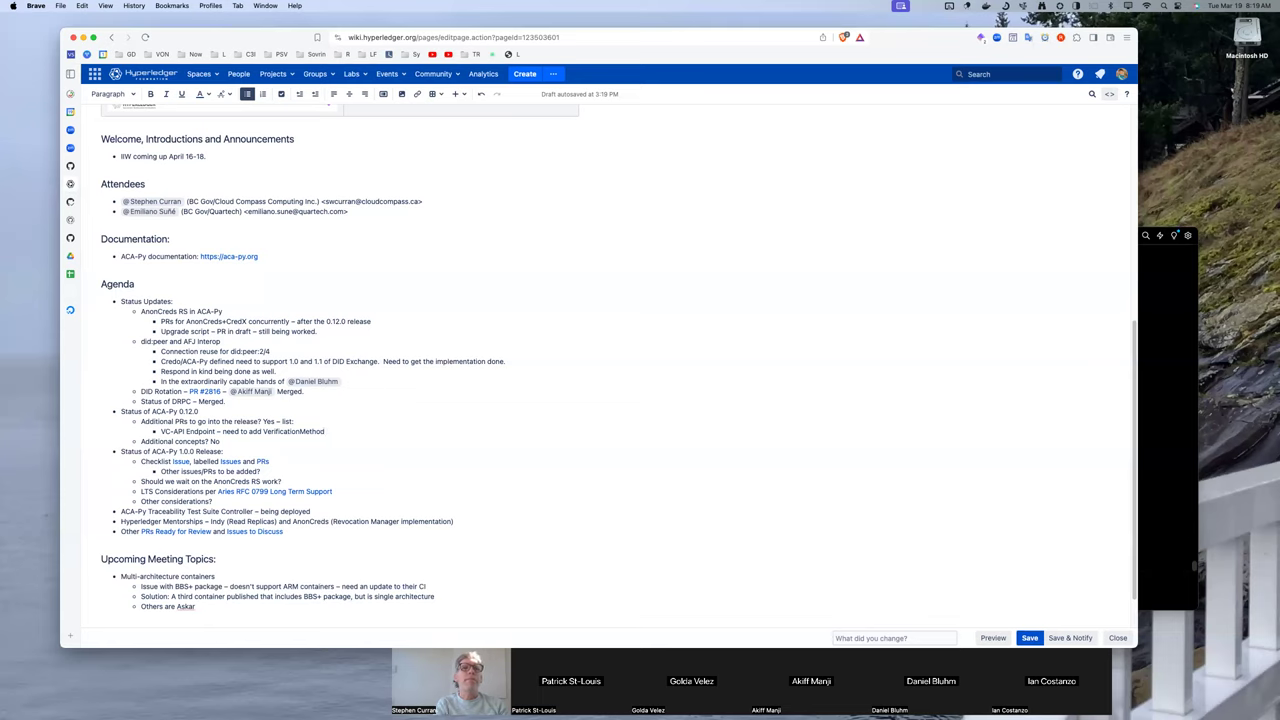
click(247, 431)
text(re-)
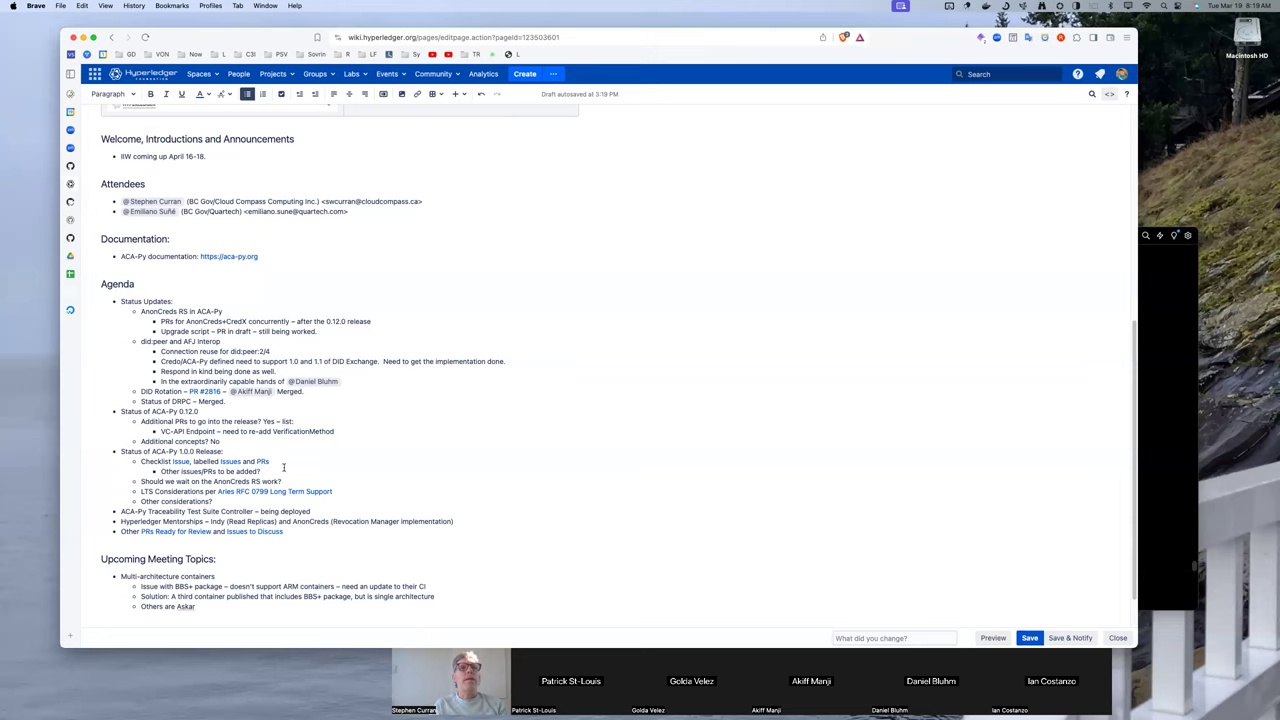
- Add the bullet "VC-API question:" directly below the VC-API Endpoint bullet at the same level
scroll(276, 463, down, 2)
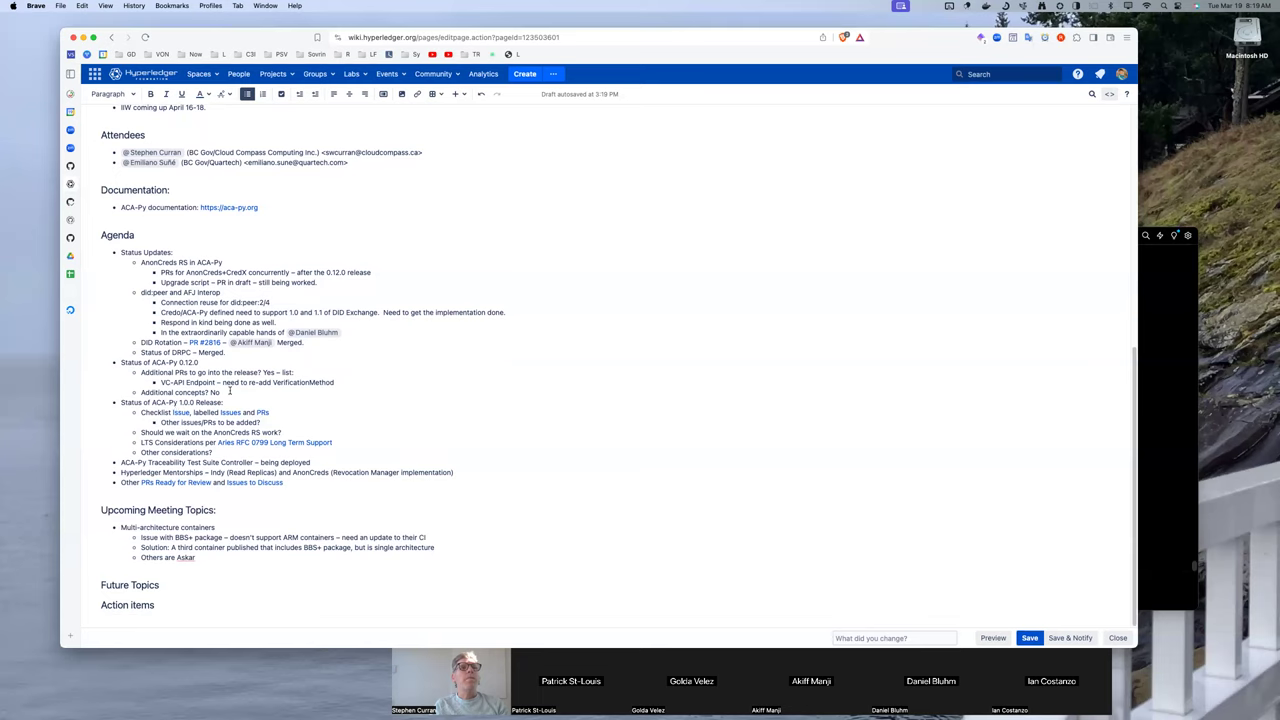
click(348, 382)
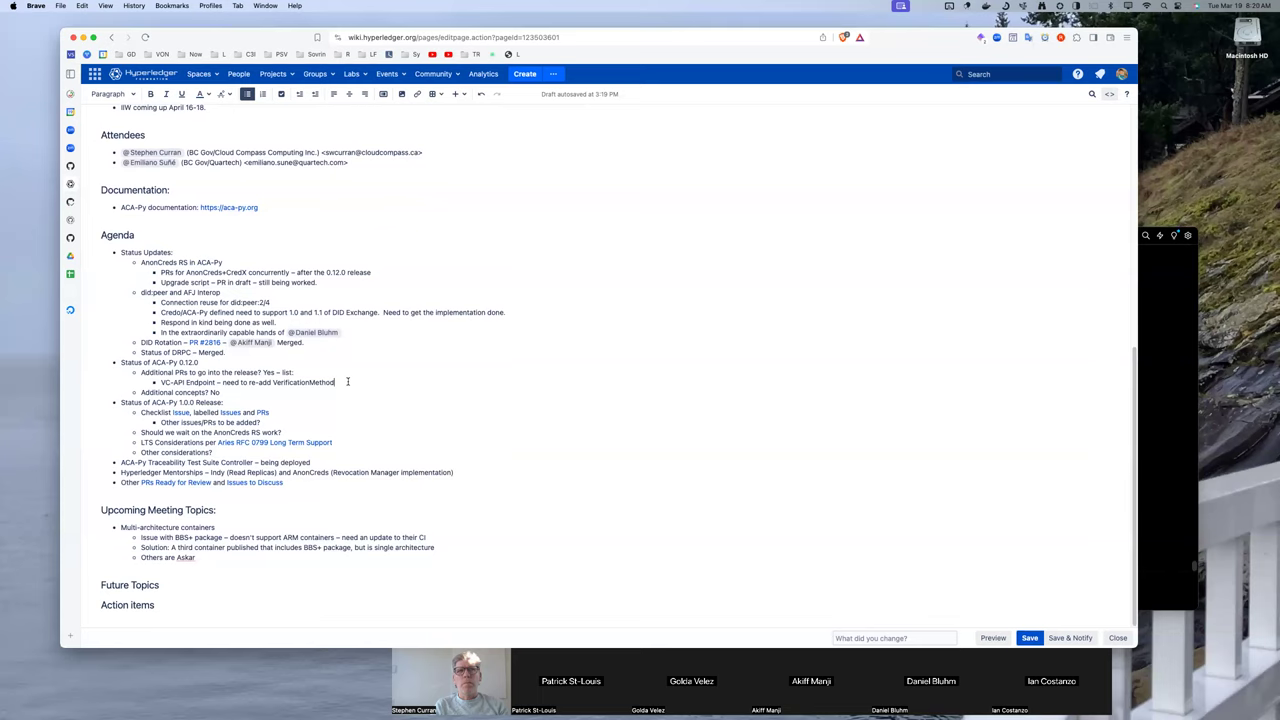
key(Return)
text(OI)
key(BackSpace)
key(Tab)
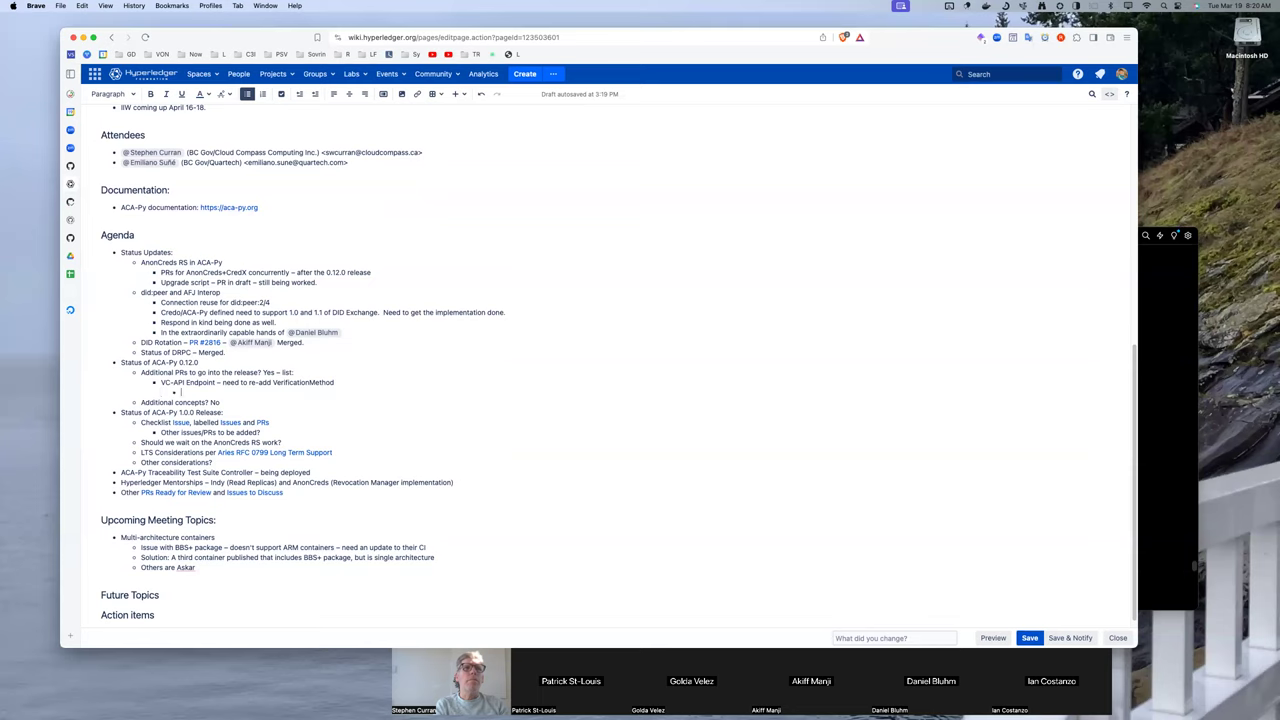
text(VC-API question:)
- Nest the bullets "Old: Verkey to sign and issuer as input" and "New: Issuer provided, resolve key to sign" under the VC-API question
key(Return)
key(Tab)
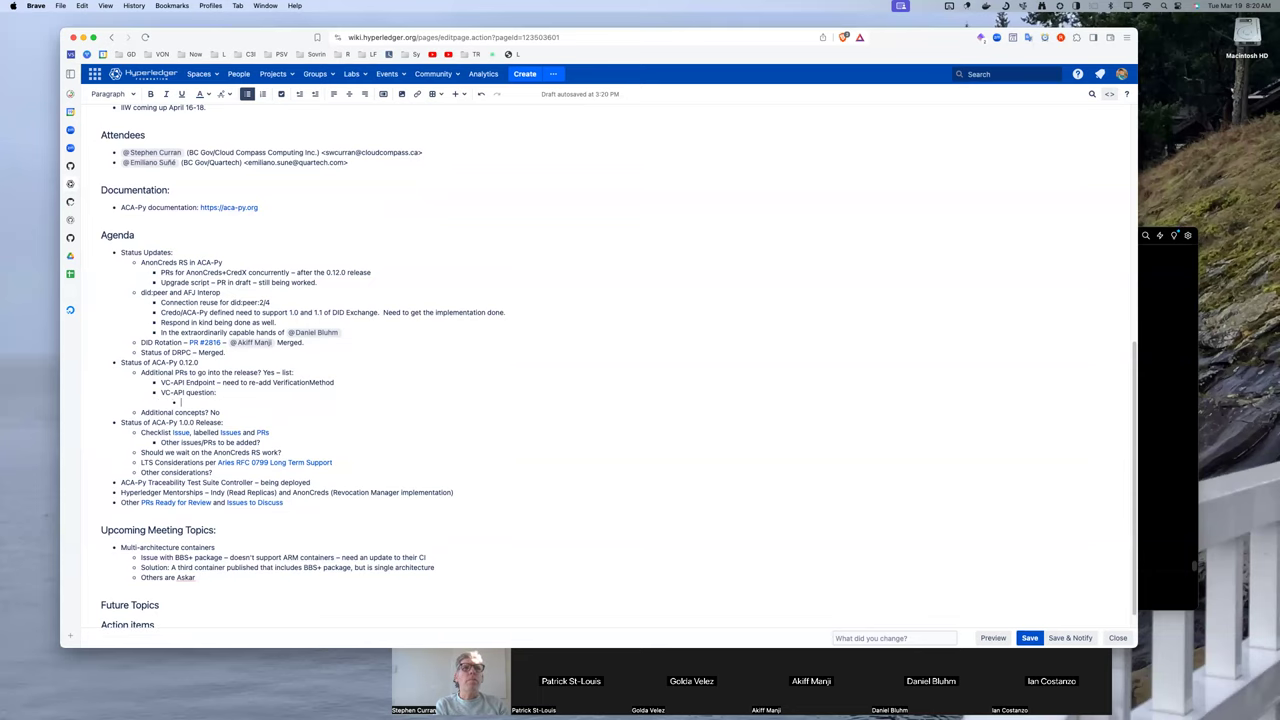
text(Old: Verkey and issuer)
key(Return)
text(New:)
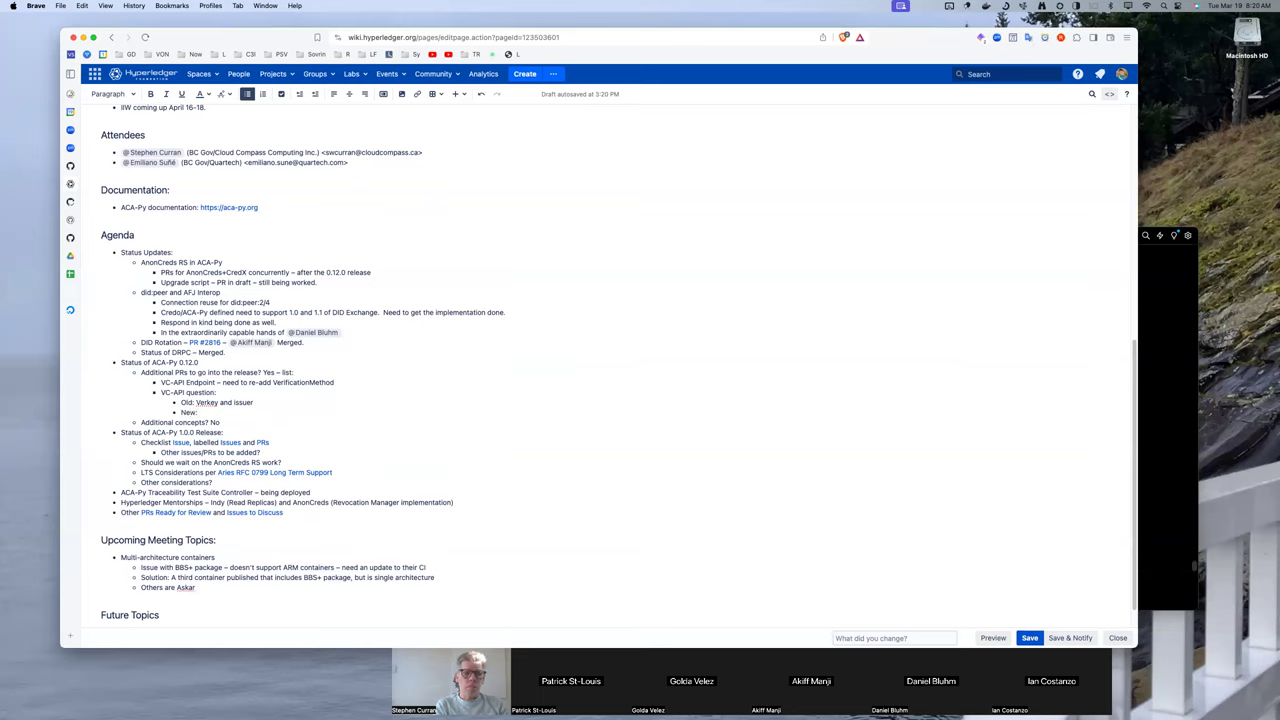
click(330, 402)
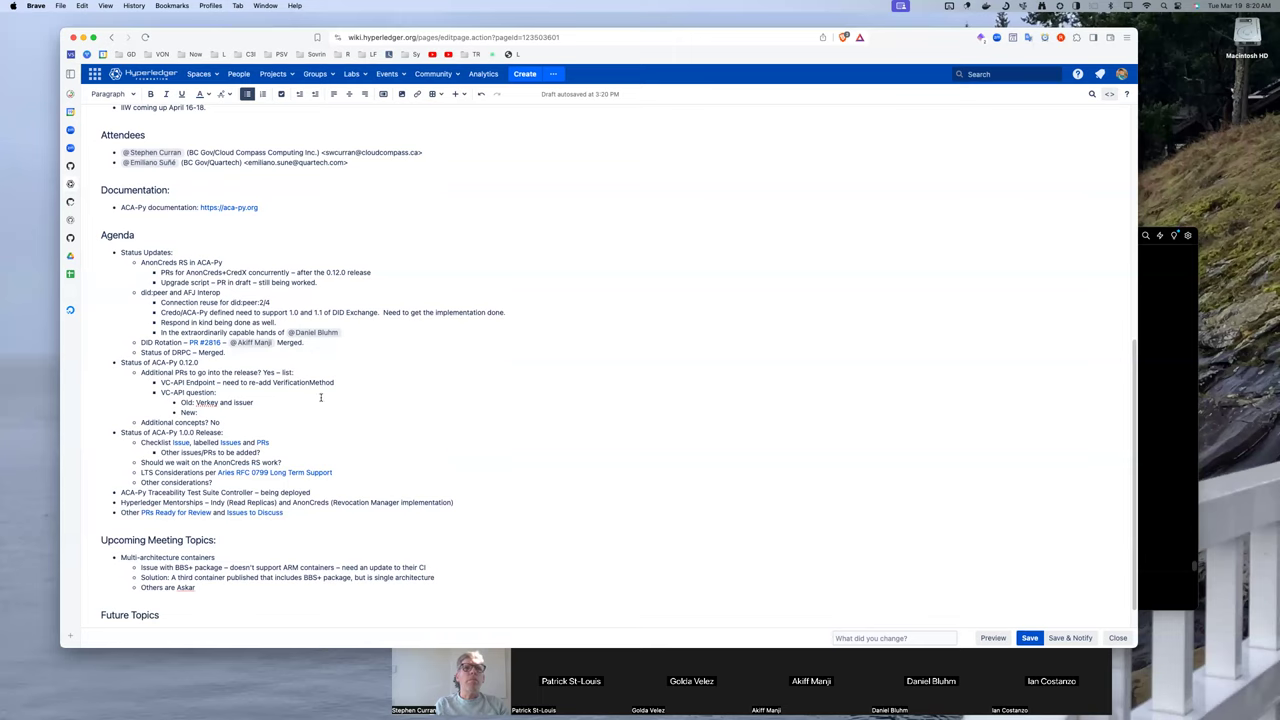
text(as input)
key(Down)
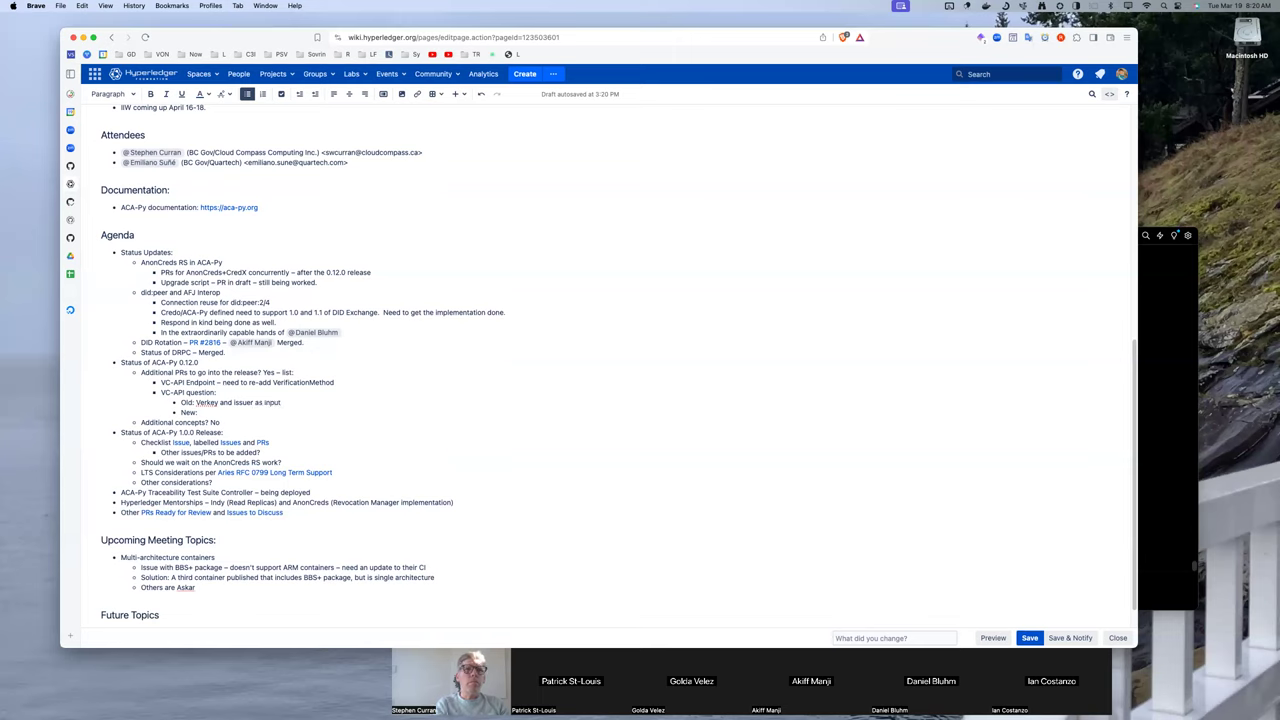
text(Issuer provided, resolve key to sign)
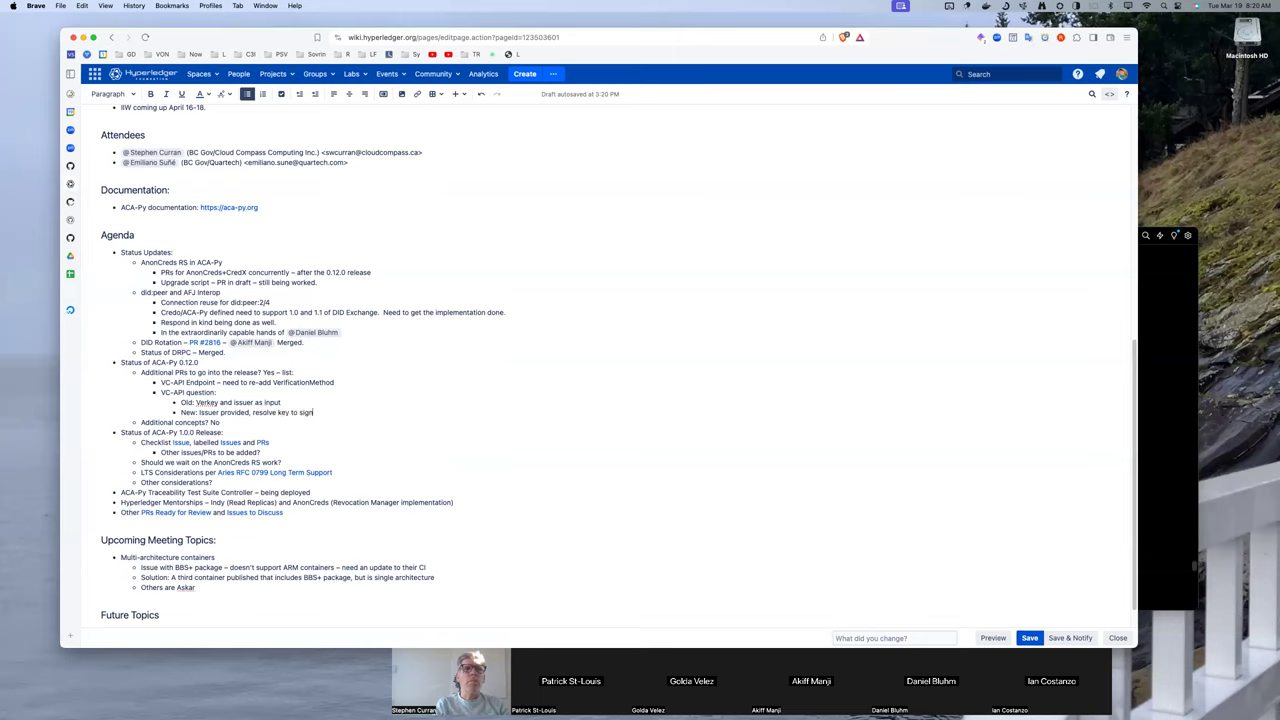
click(219, 402)
text(to sign)
- Below the New bullet, add "Propose: Additional way, create a DID, publish it twice (Indy, did:web)"
click(322, 417)
key(Return)
text(Propose: Additional)
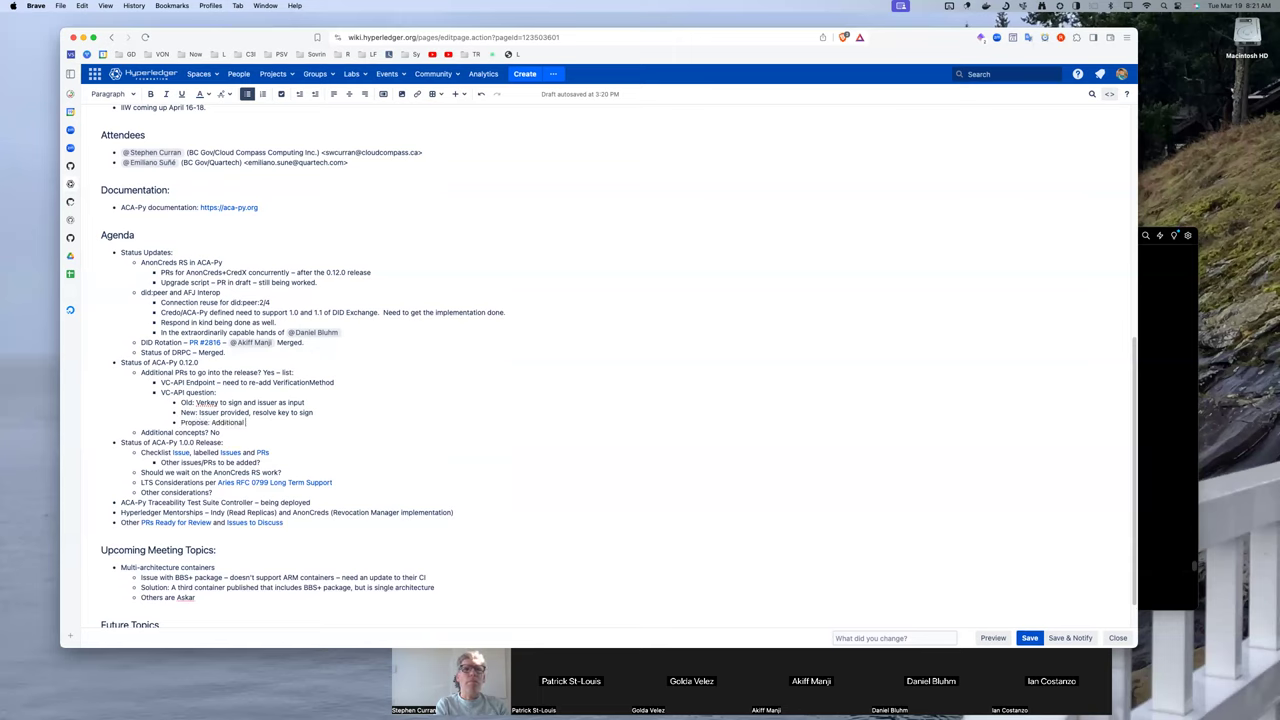
text( way, c)
text(reate a DID, publis)
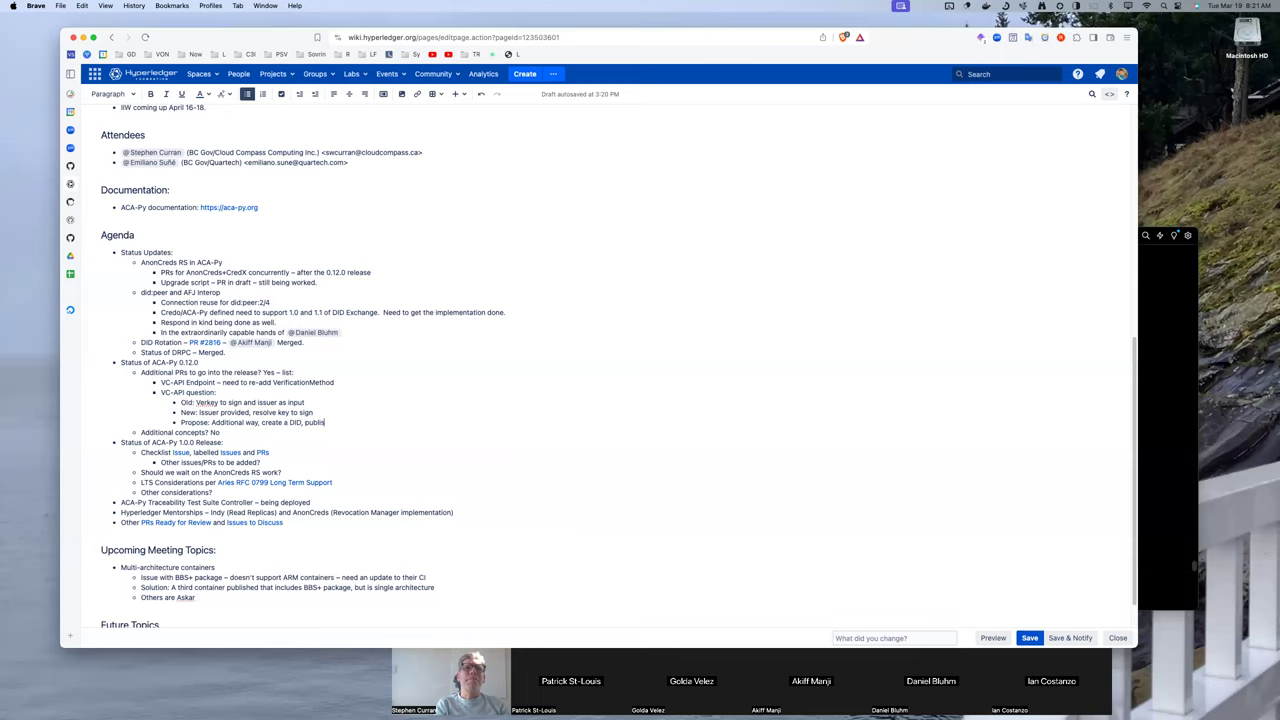
text(h it tw)
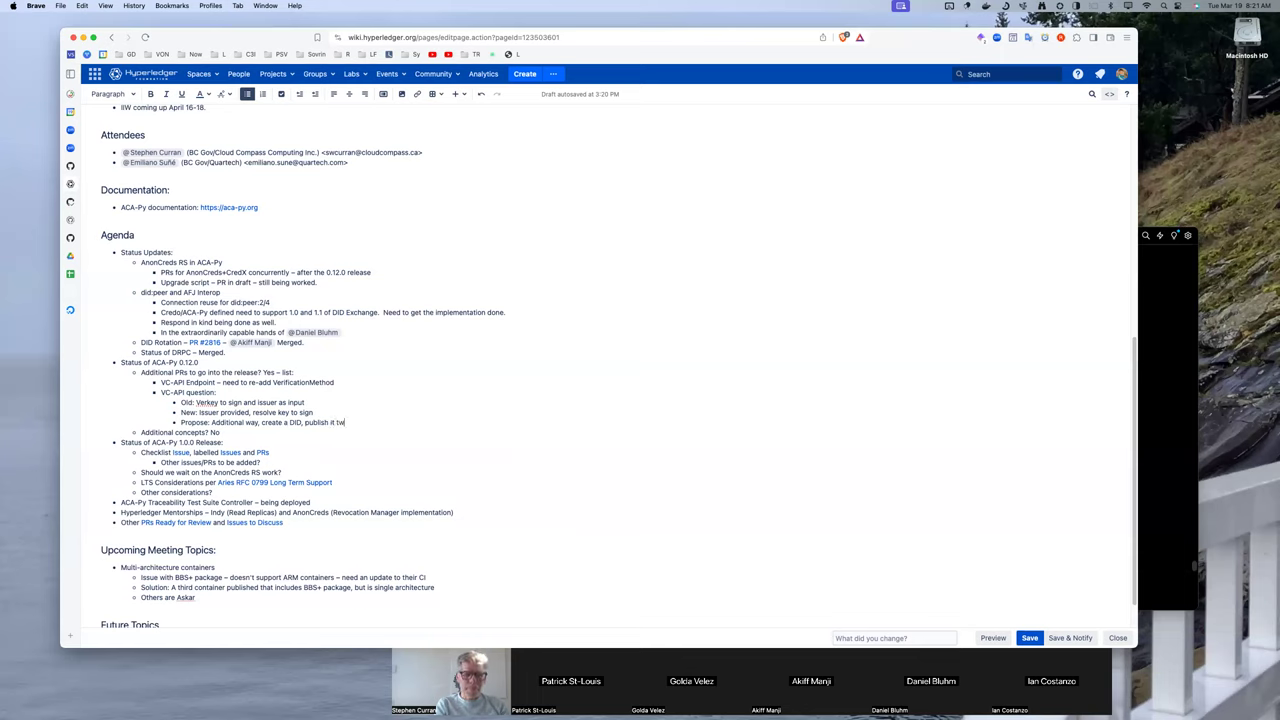
text(ice (In)
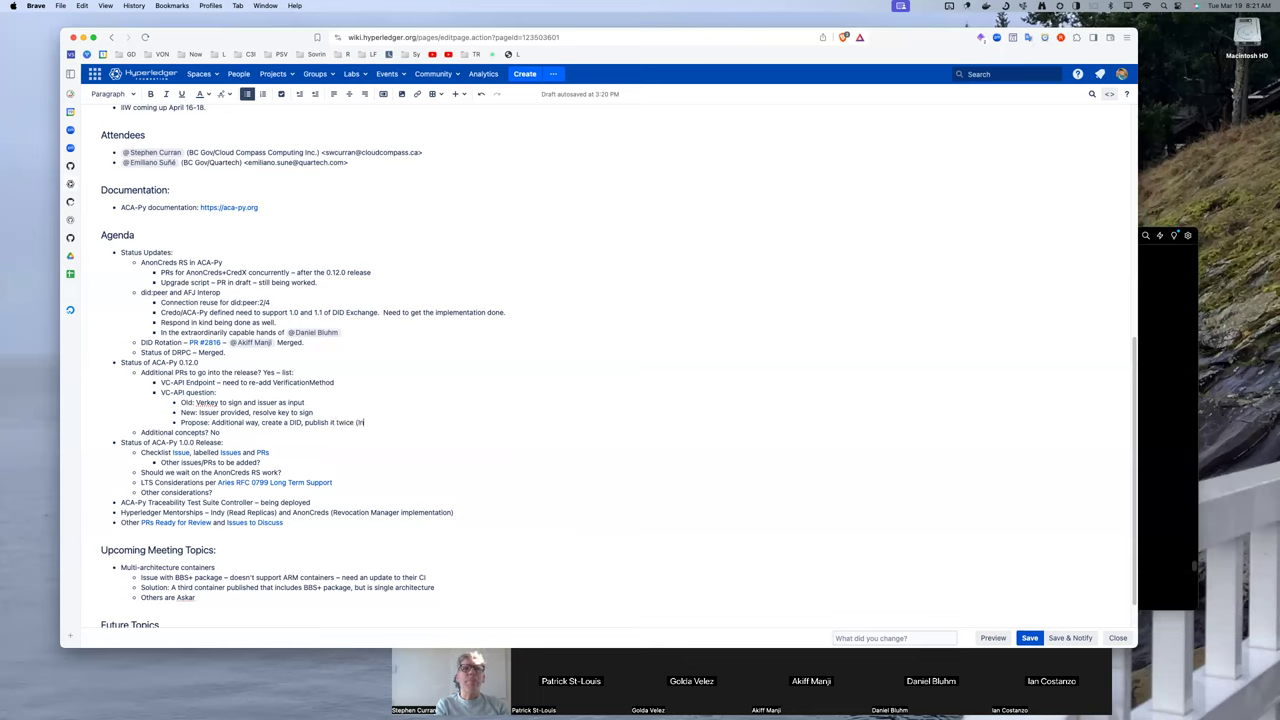
text(dy, did:web)
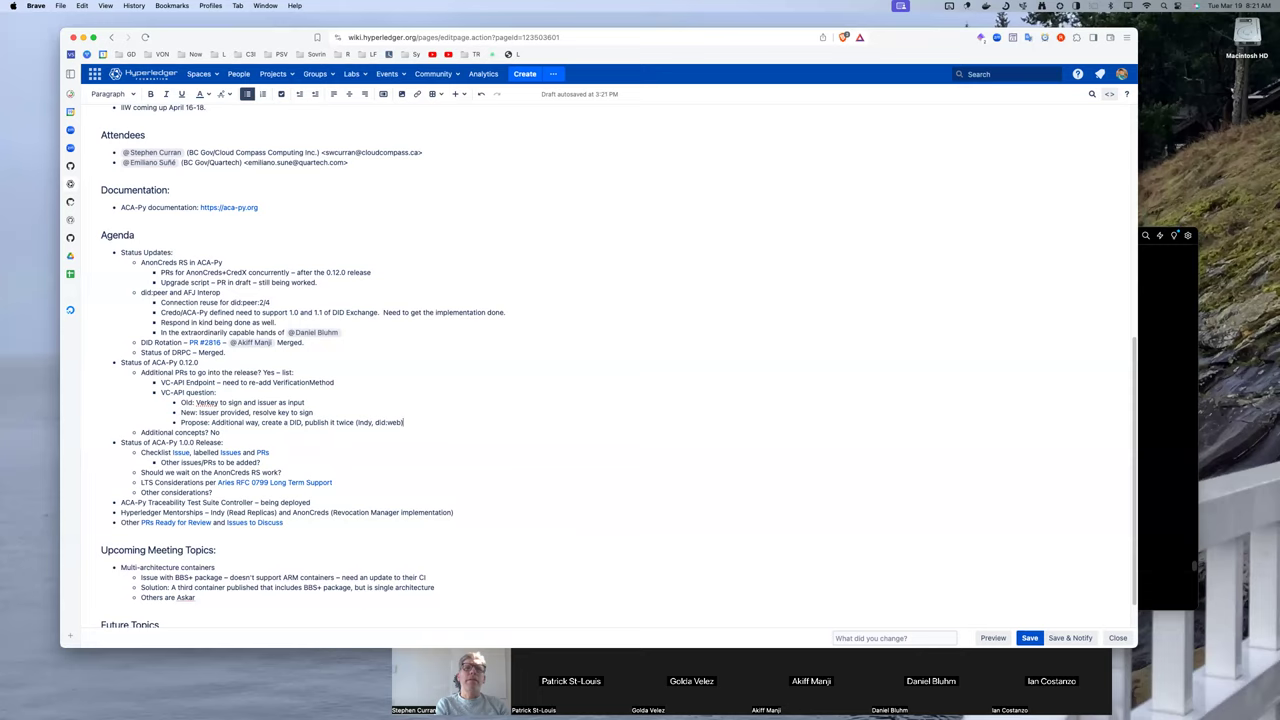
text())
- Extend the Propose bullet with ", choose the one to be used for signing – either resolves to the same public key."
text(, choose the cone to be used for signing)
text(– eit)
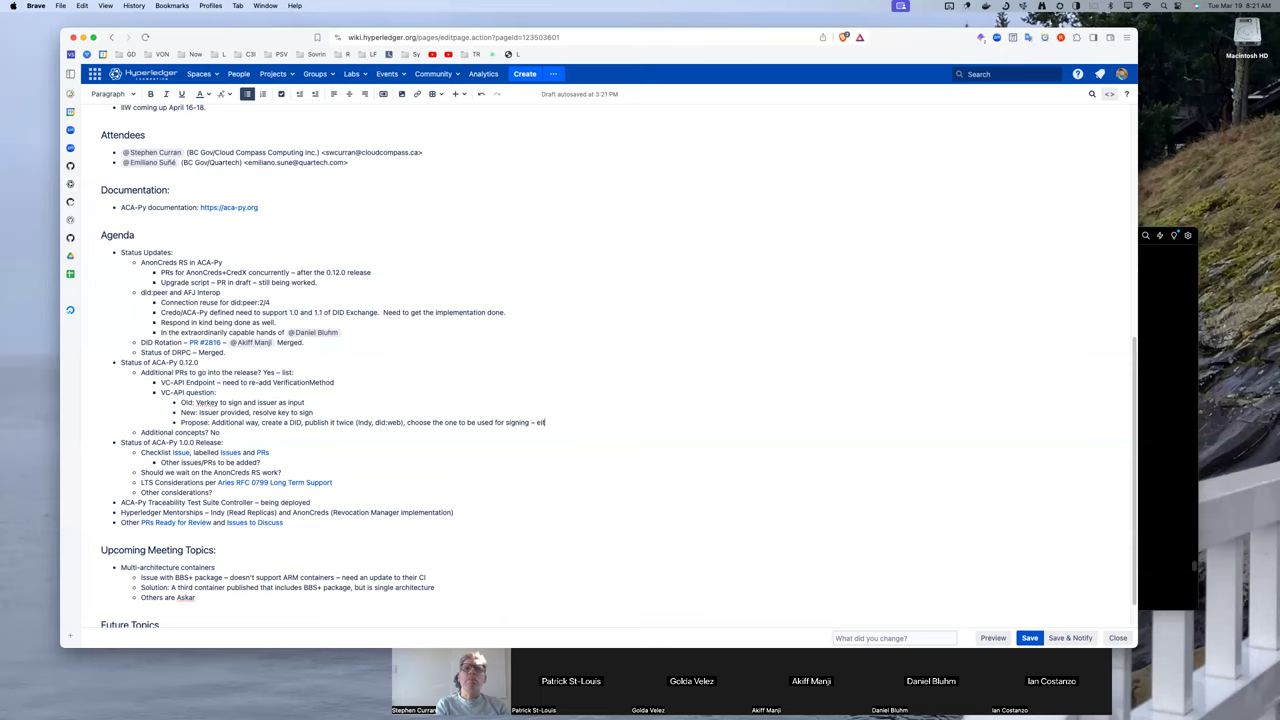
text(her resolves to the same public key.)
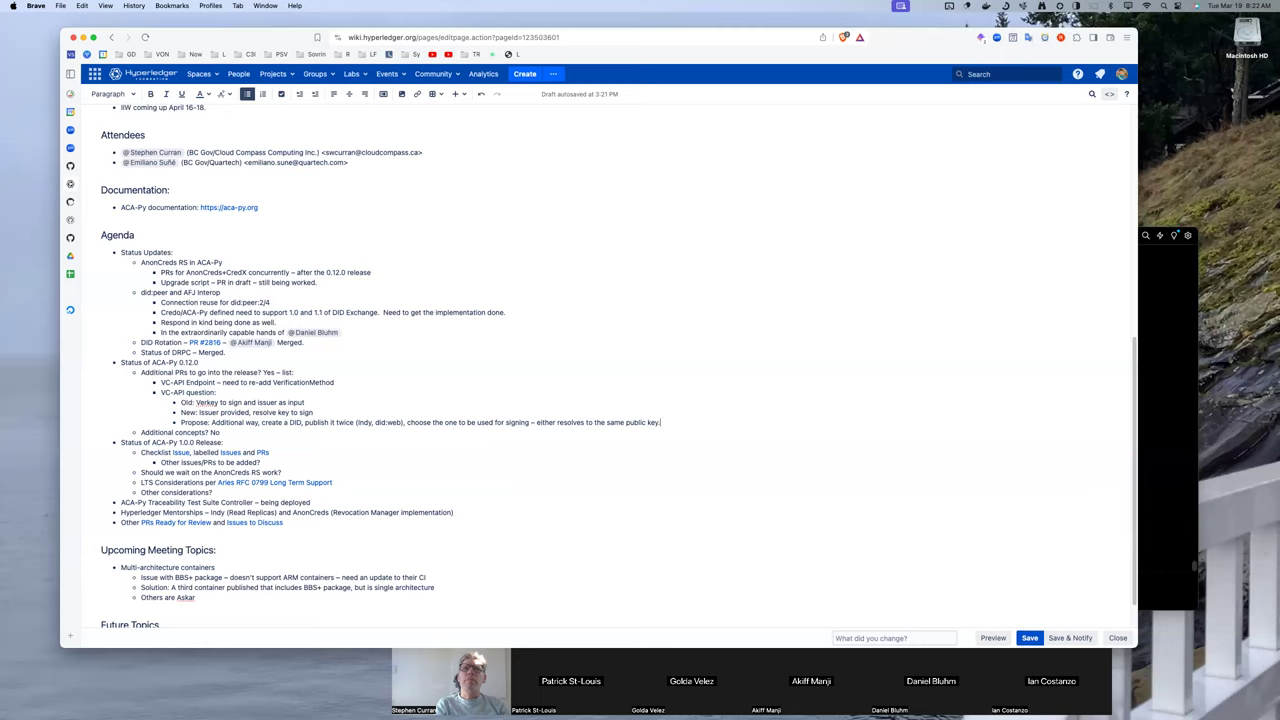
- Nest the bullet "Current way – use the same seed for two DIDs." under the Propose bullet
key(Return)
key(Tab)
text(Curr)
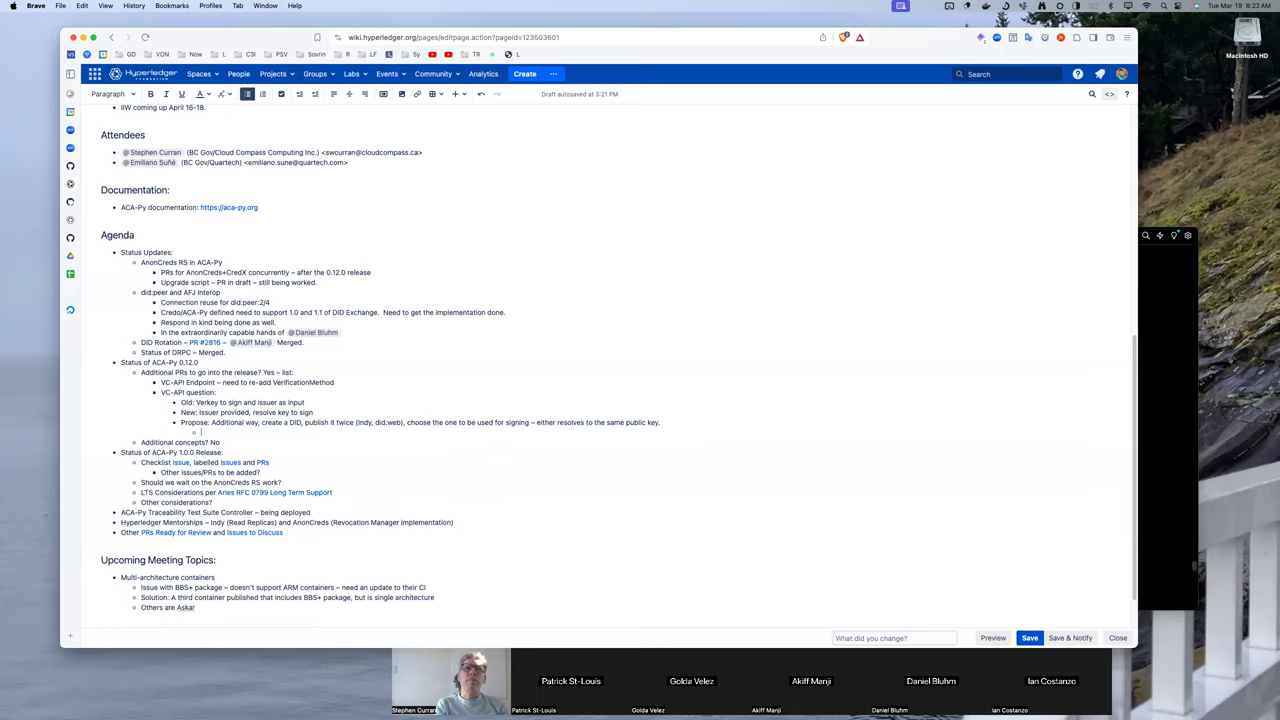
text(ent way – use the same seed for two DIDs)
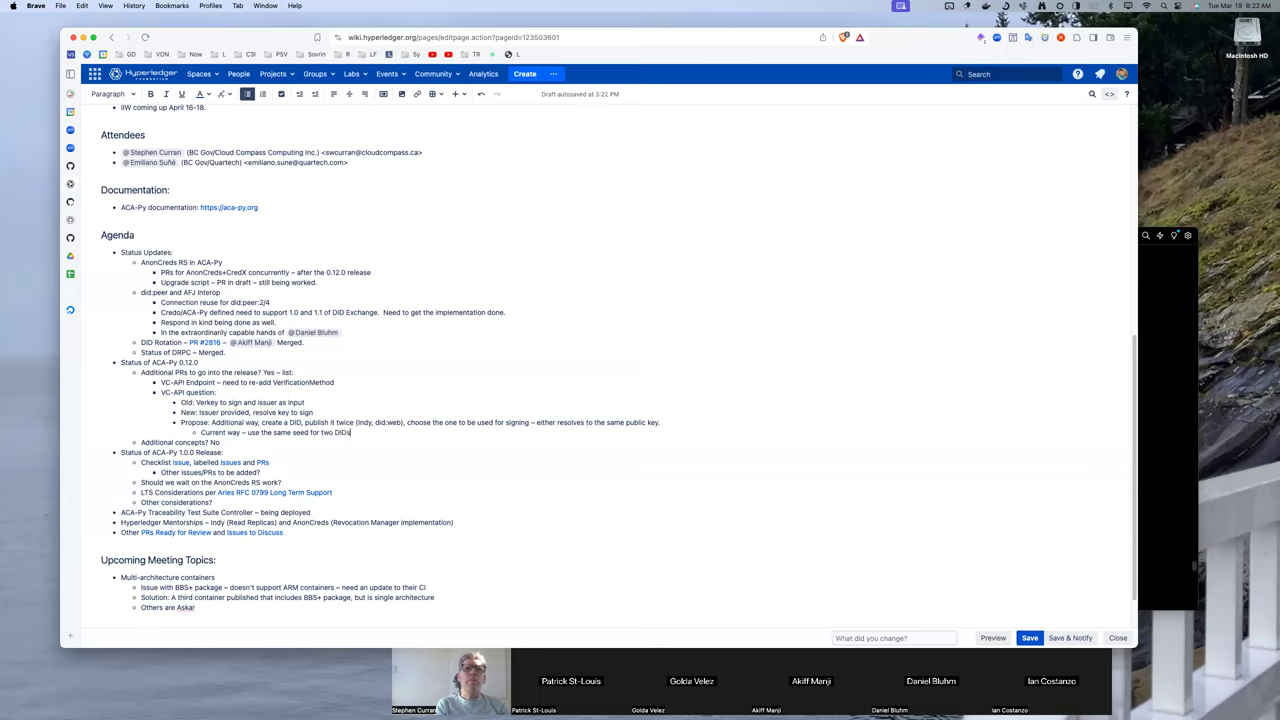
text(.)
- Below the "Current way" bullet, add the bullet 'DID Alias? "alsoKnownAs"'
key(Return)
text(DID)
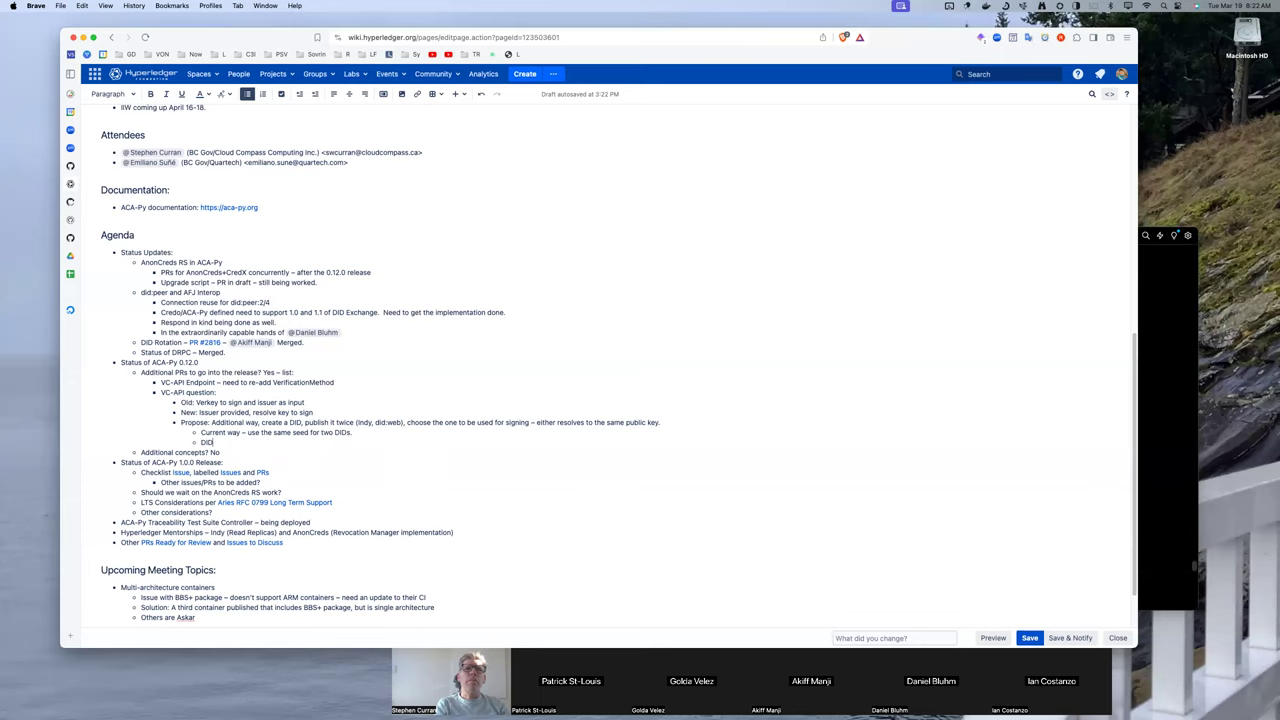
text( Alias?  ")
text(alsoKnownAs)
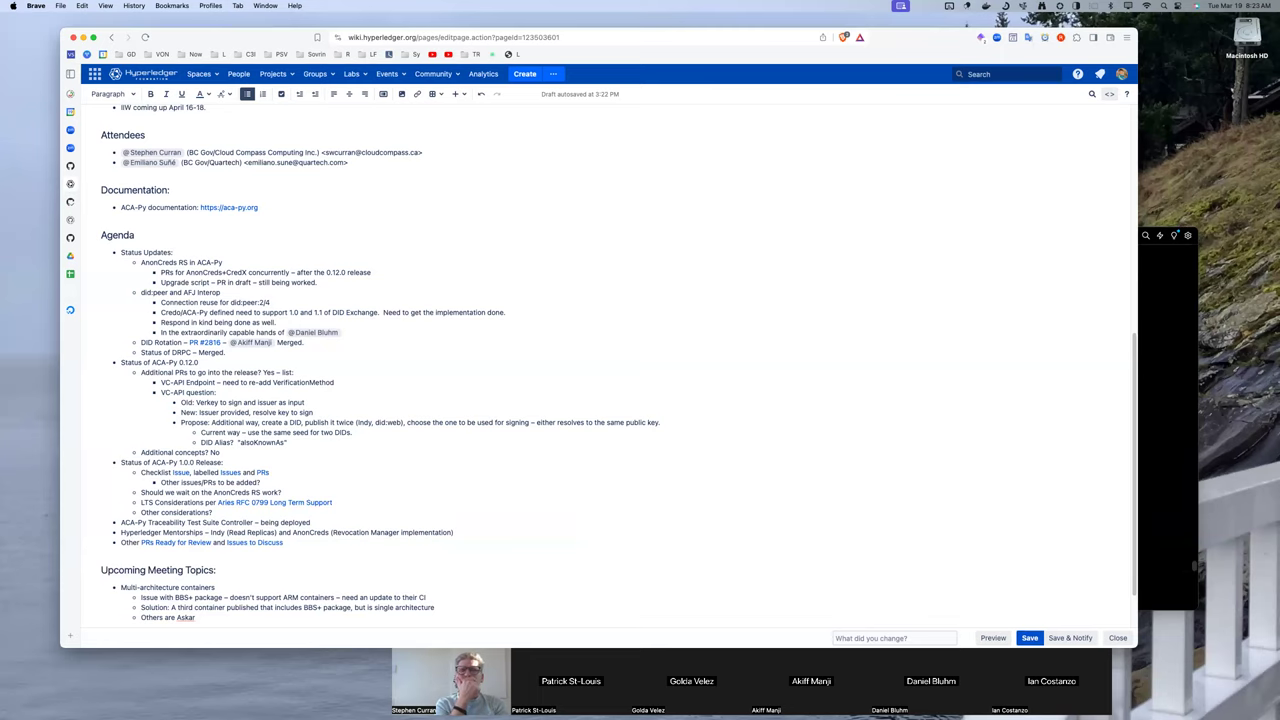
- Extend the DID Alias bullet with "– need additional metadata to use the alsoKnownAs as searchable metadata" and add the bullet "post 0.12.0" below it
text(--)
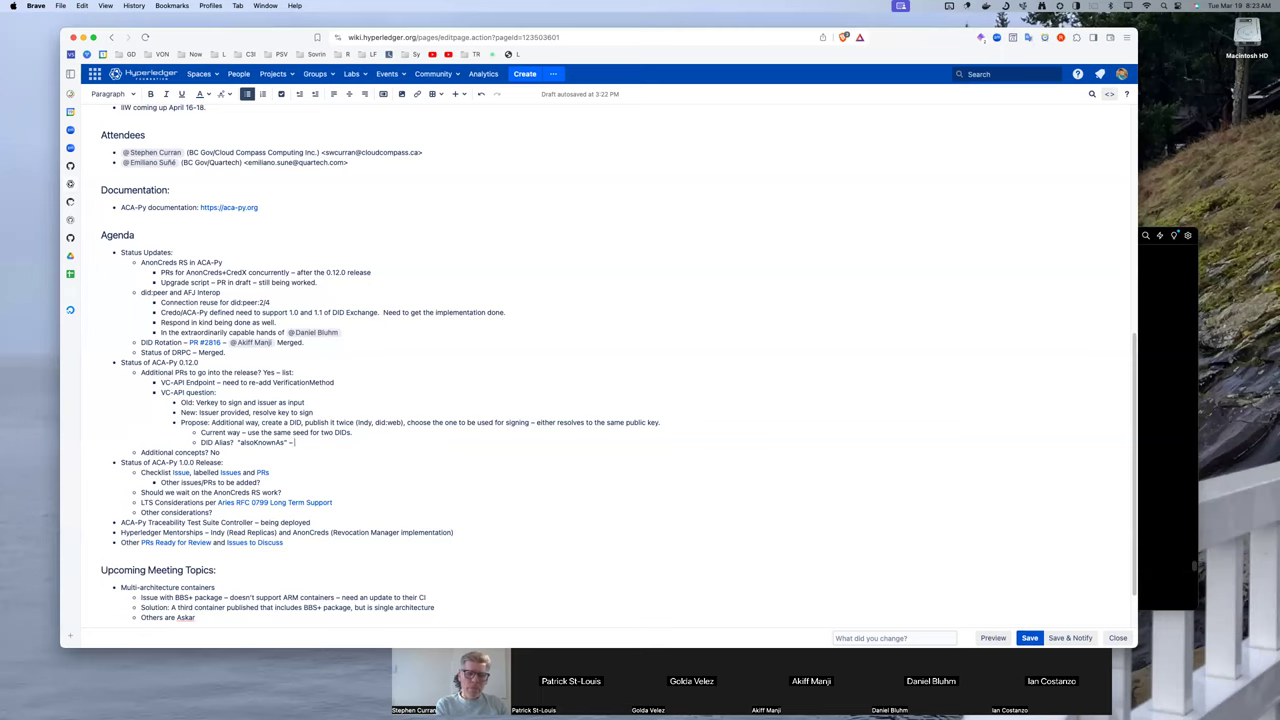
text( need additional)
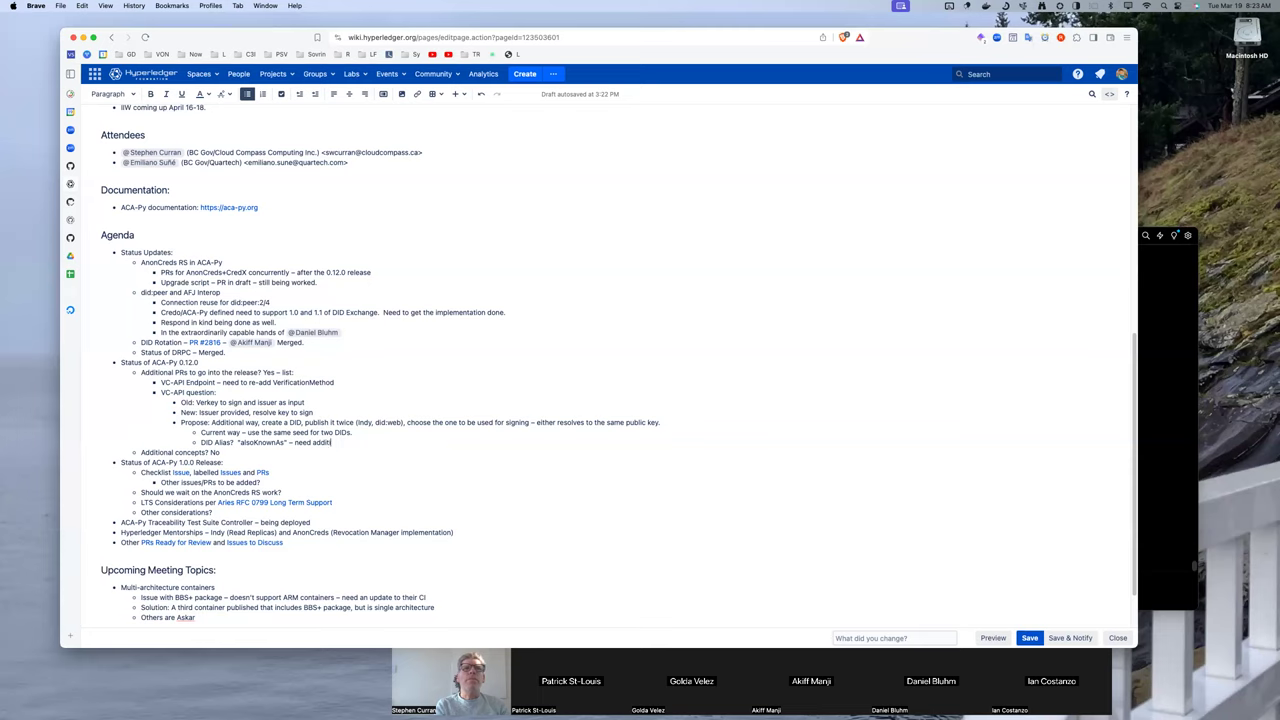
text( metadata to use the alsoKnownAs as s)
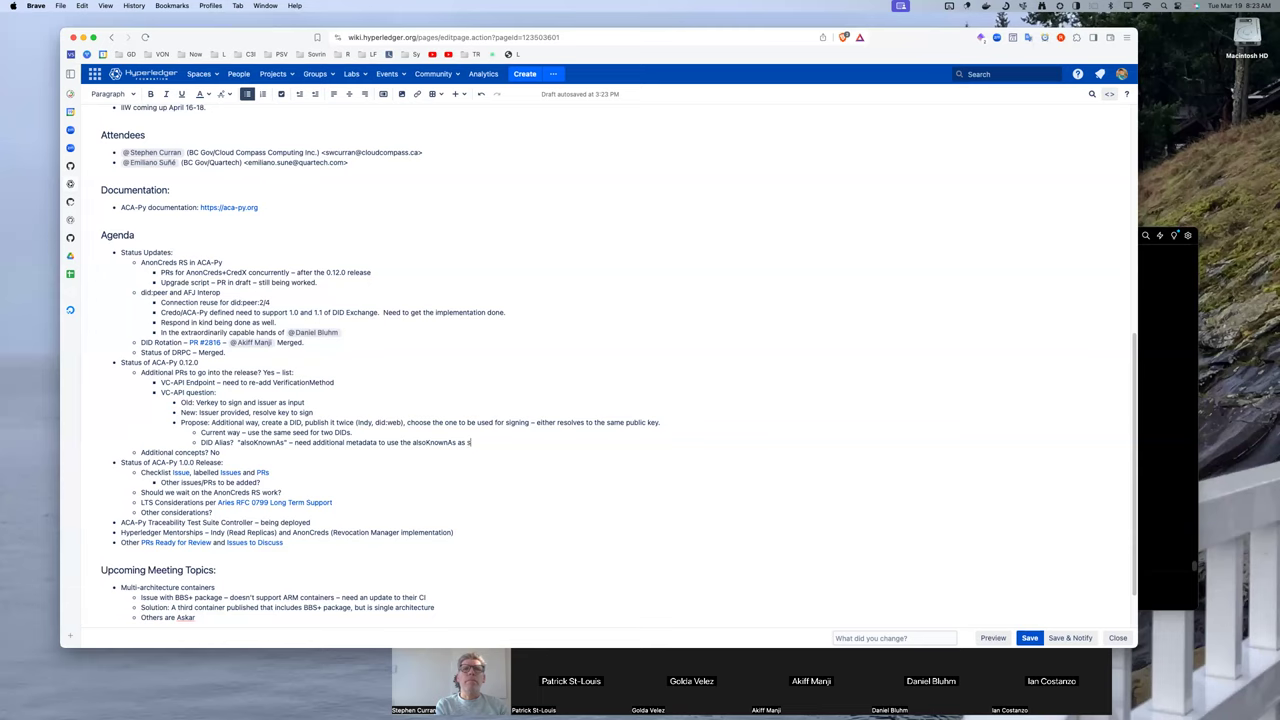
text(earchable)
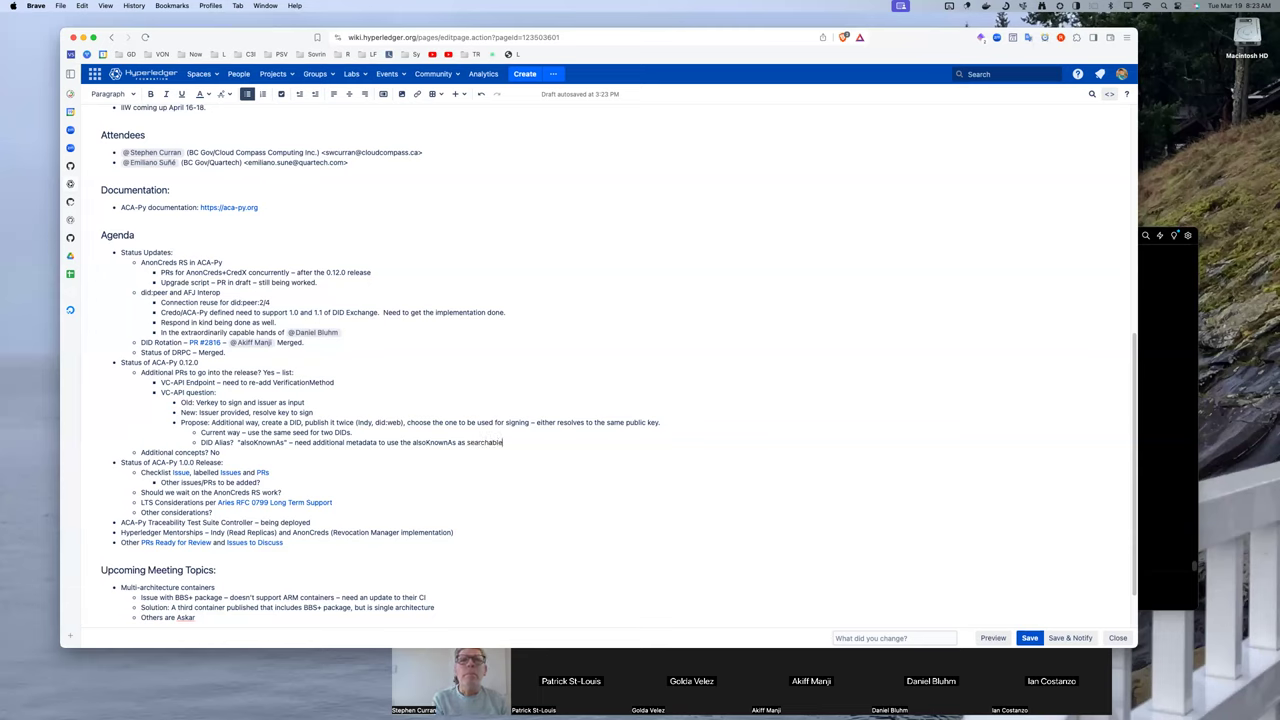
text( metadata)
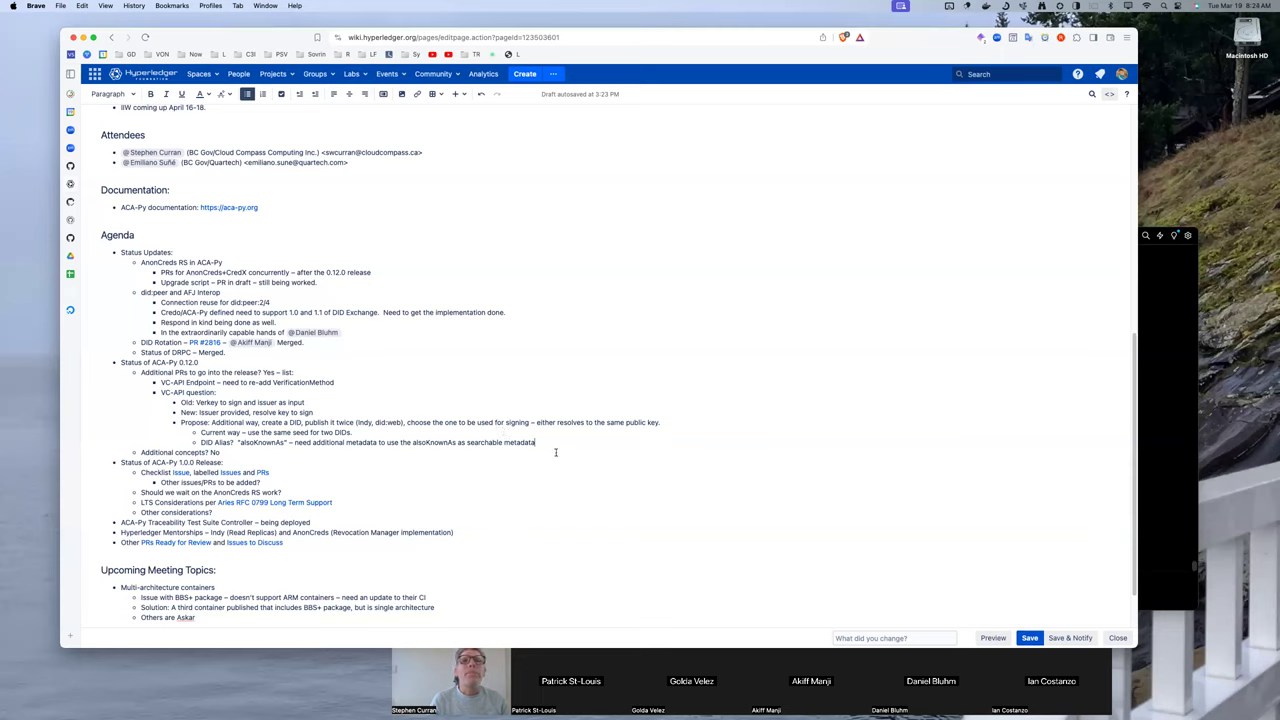
key(Return)
text(post 0.12.09)
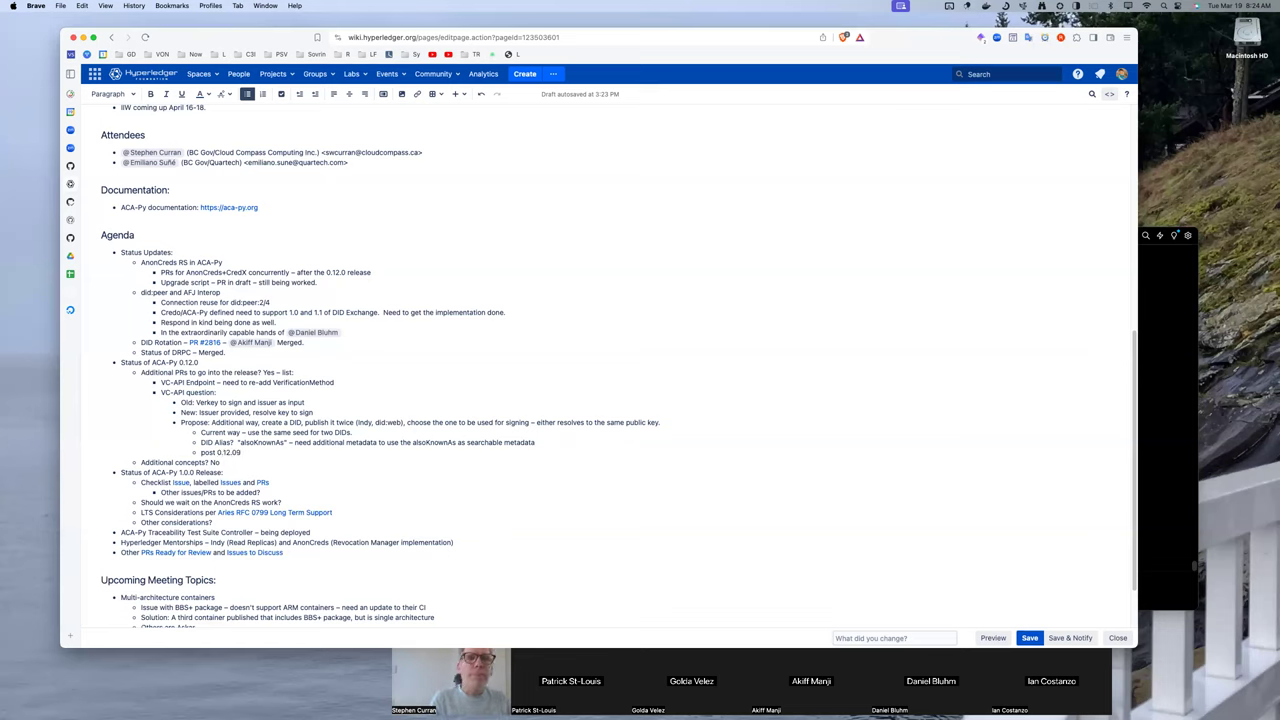
- Open the list of labelled issues linked under the status of the ACA-Py 1.0.0 release
scroll(533, 432, down, 2)
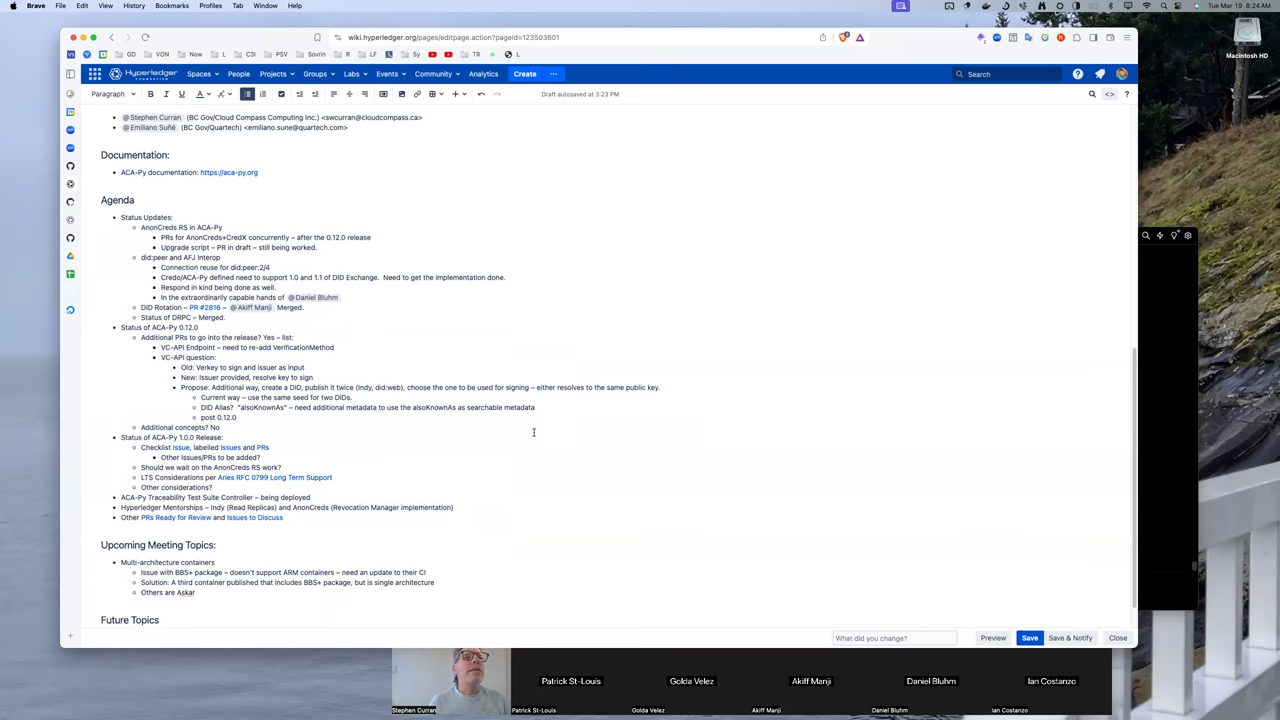
scroll(379, 397, down, 2)
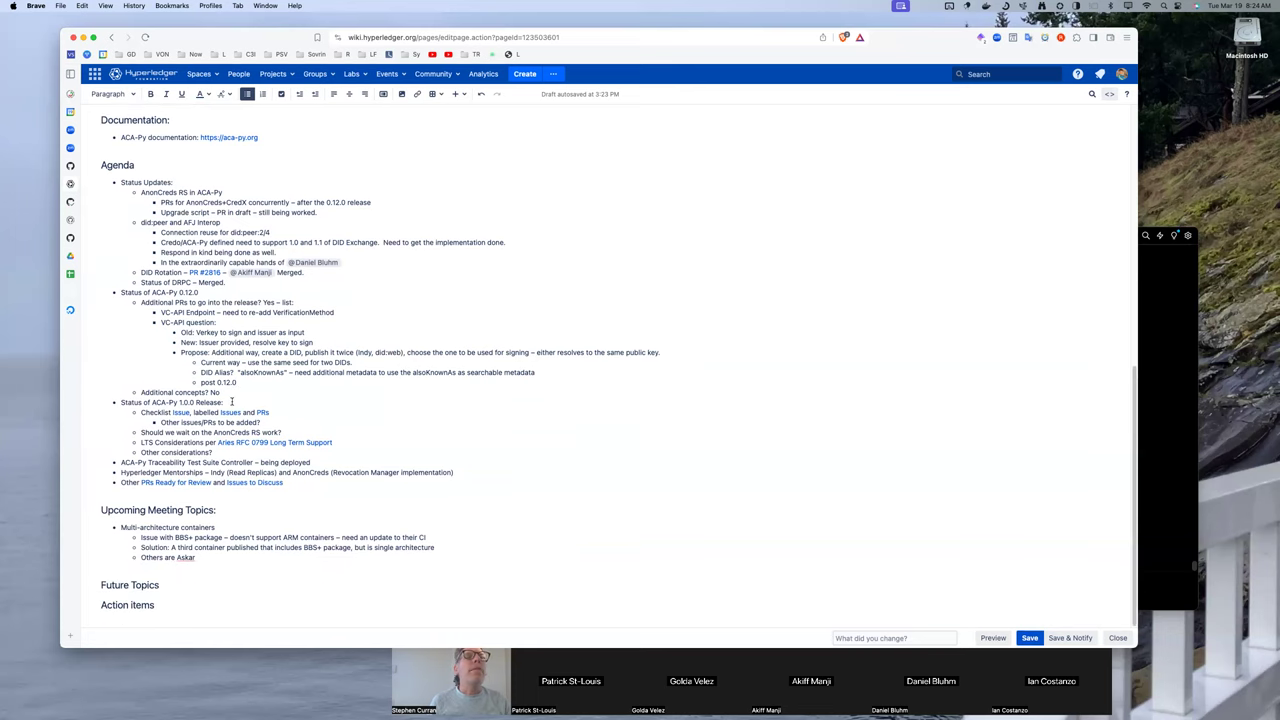
click(180, 412)
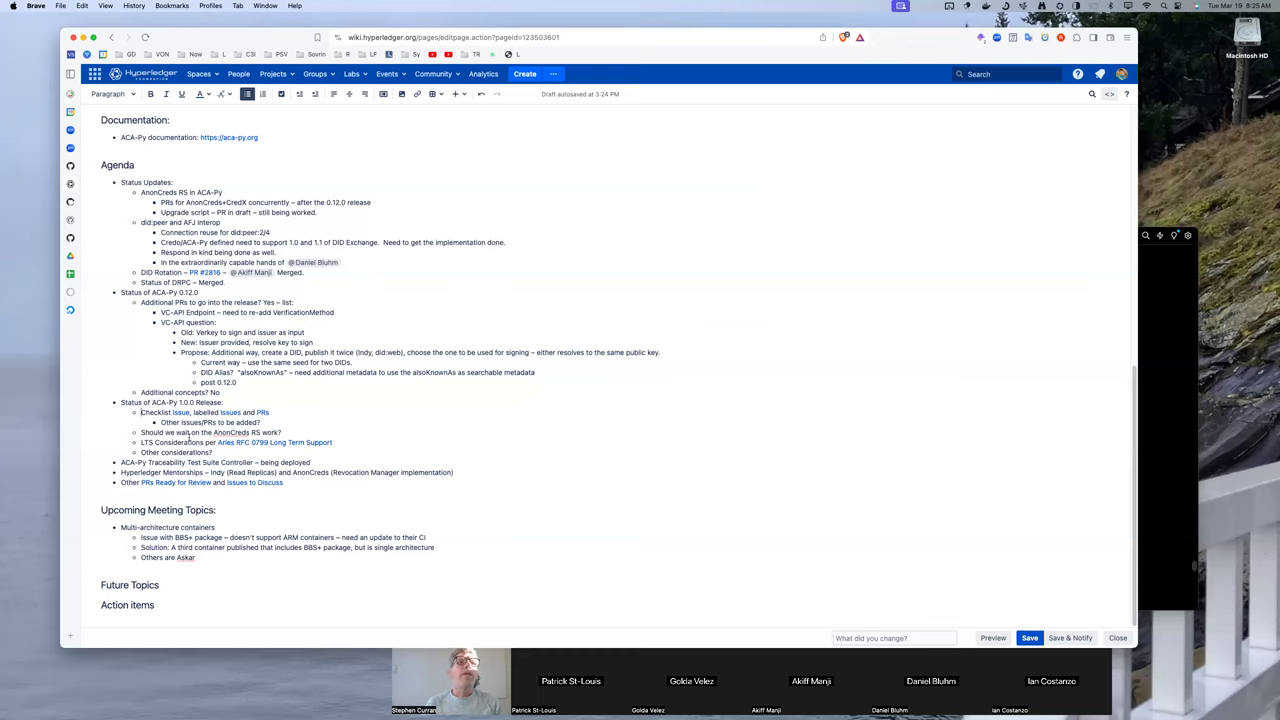
click(180, 411)
click(230, 411)
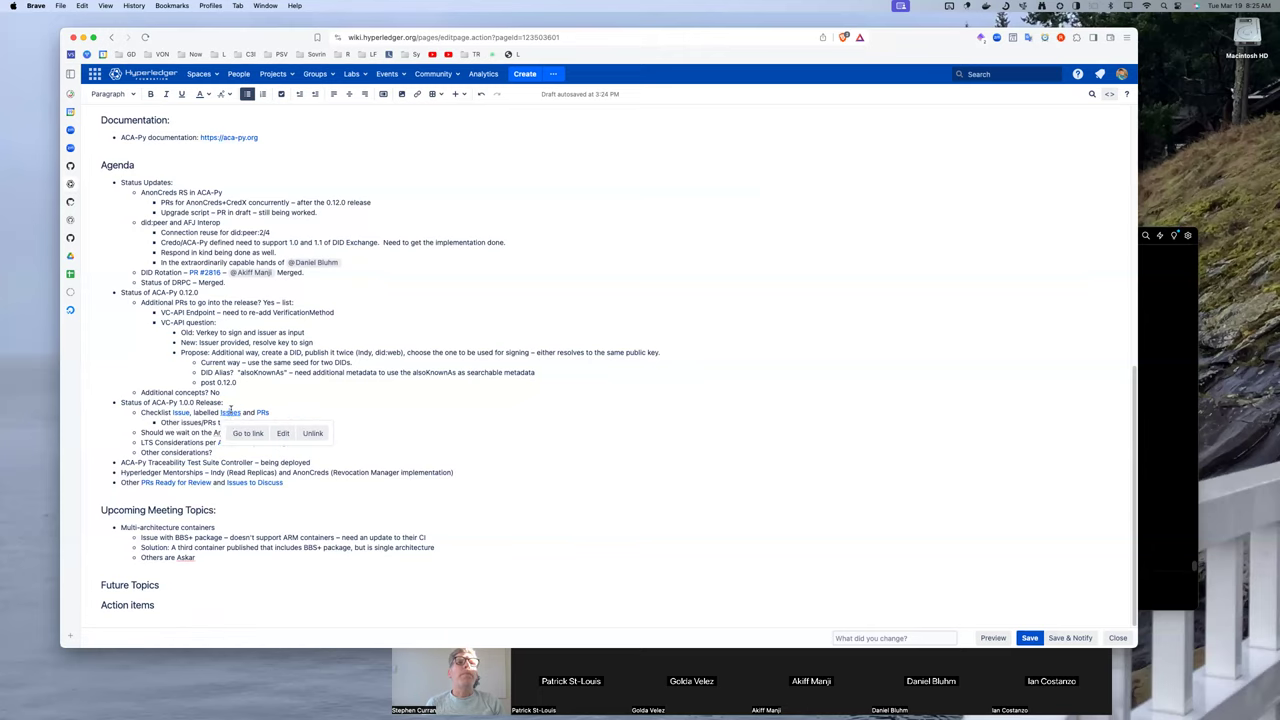
click(245, 431)
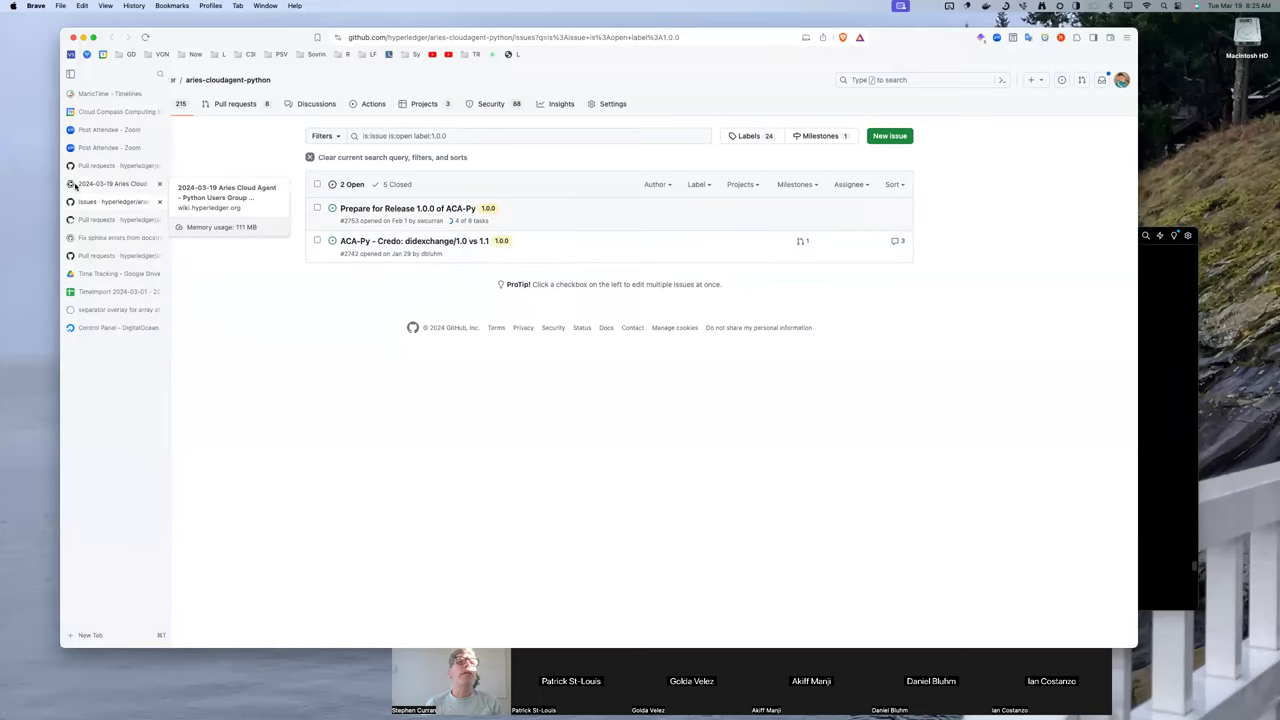
- Return to the meeting notes page and insert "Traction" before "Test Suite Controller" in the ACA-Py Traceability item
click(75, 185)
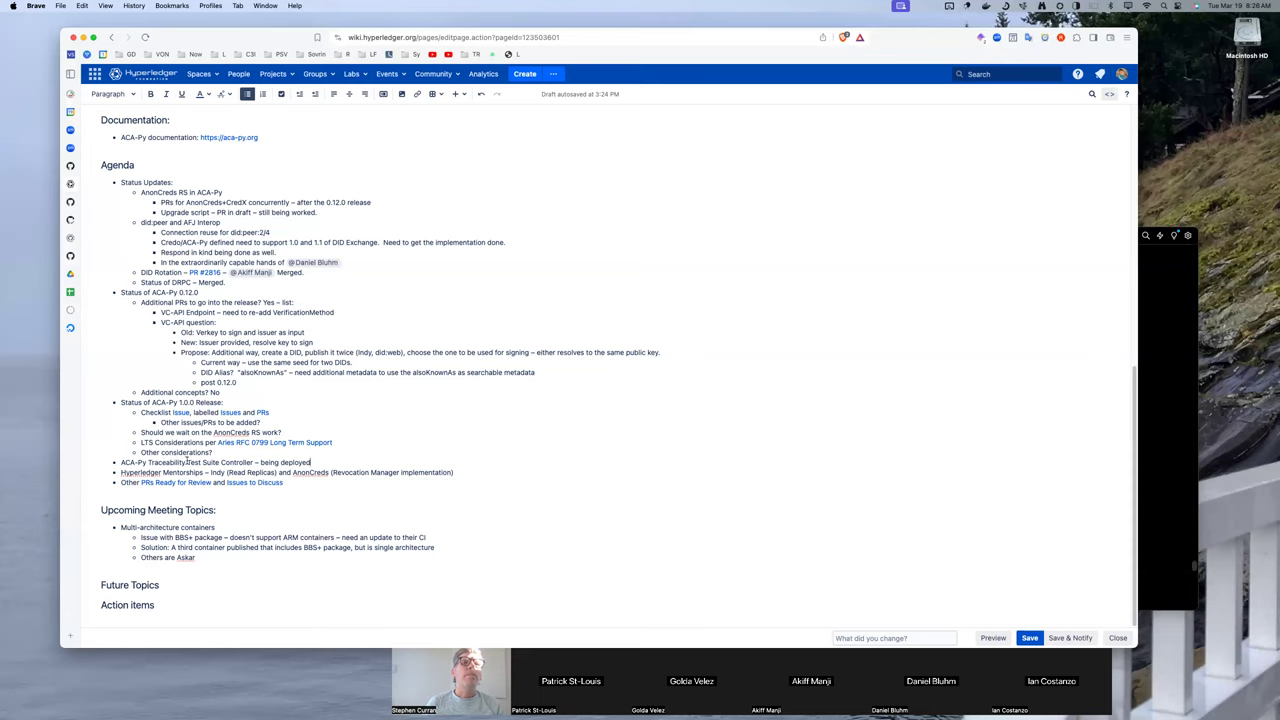
click(187, 461)
text(Traction)
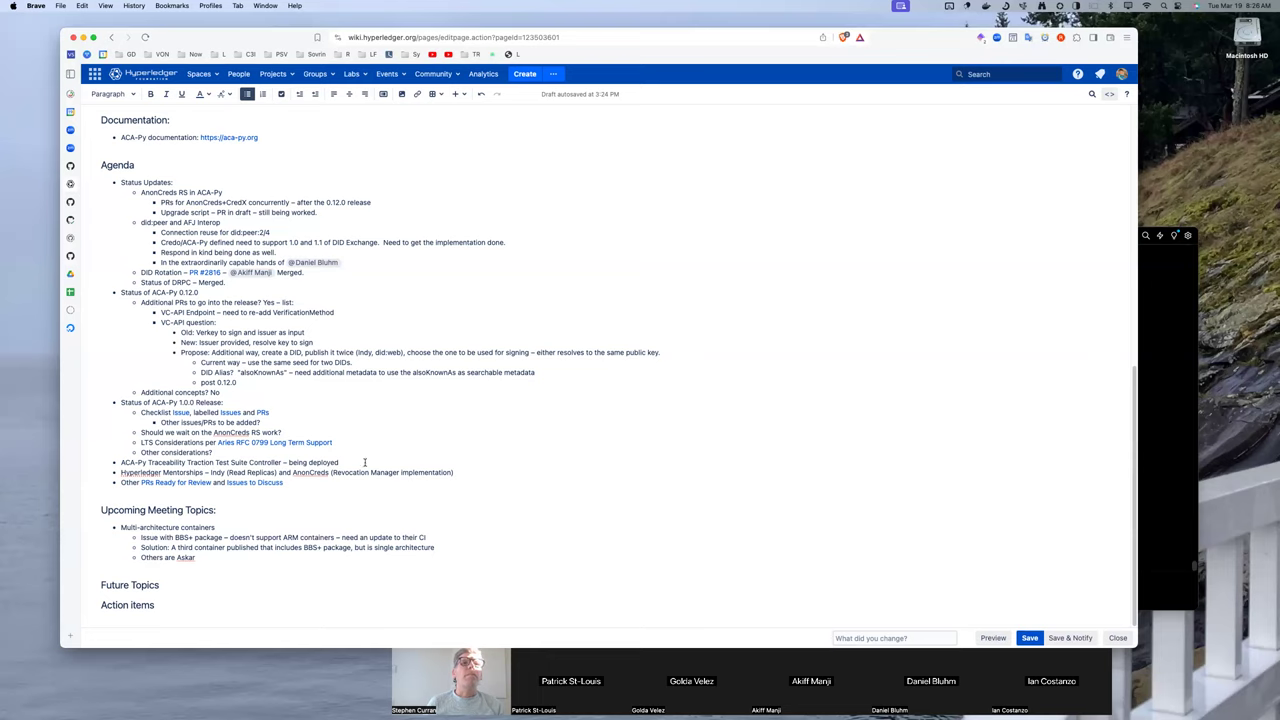
- Nest the bullet "JSON-LD credentials with did:web, interact with other implementations" under the ACA-Py Traceability item
key(Return)
key(Tab)
text(JSON-LD)
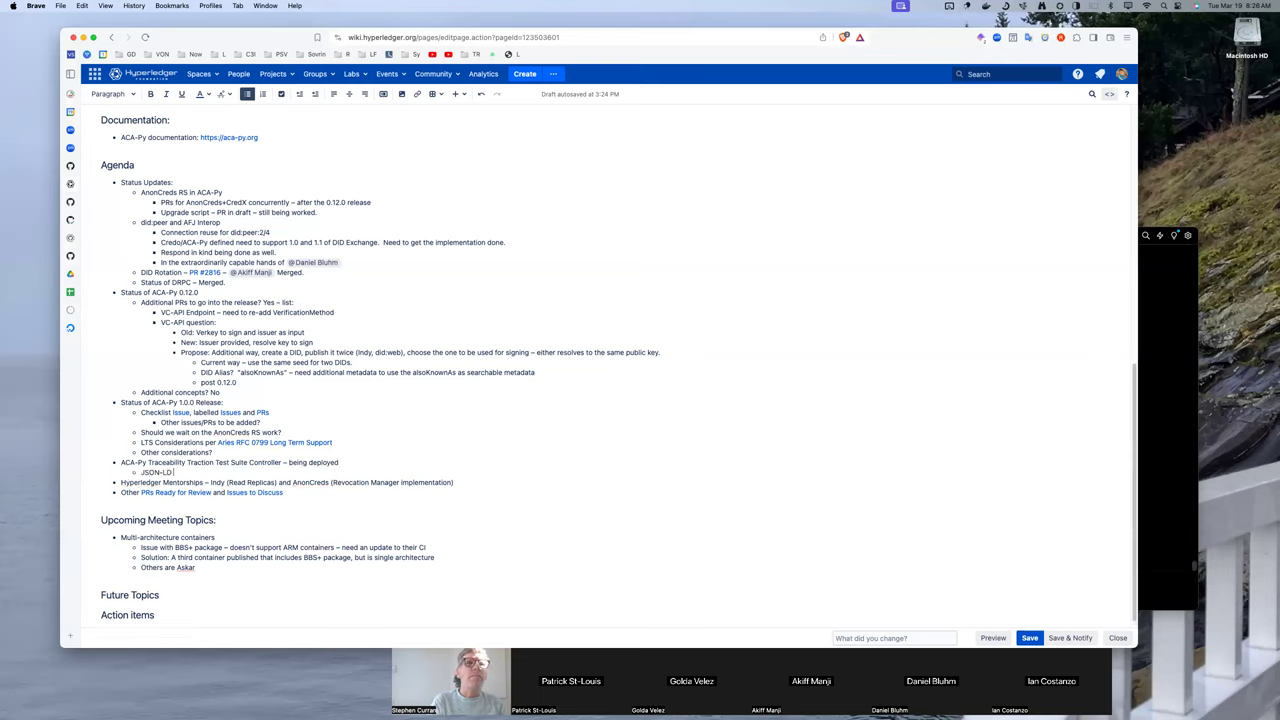
text( credentials with DID)
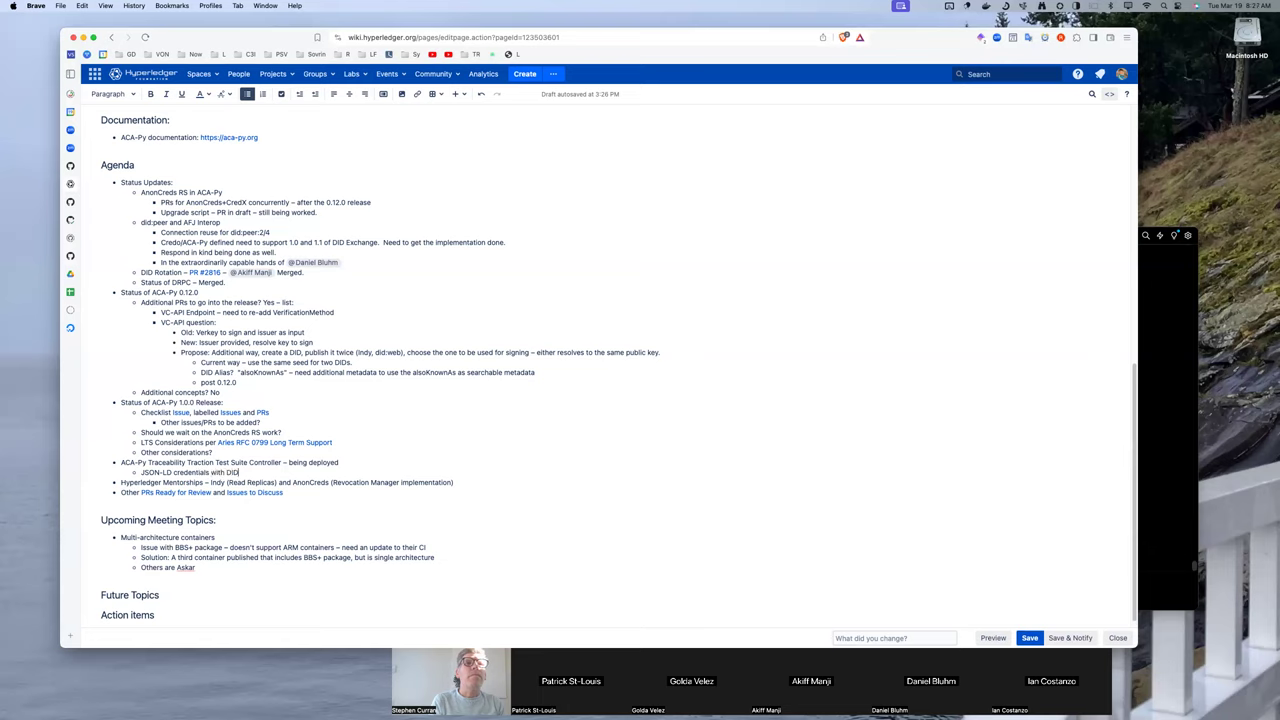
key(BackSpace)
key(BackSpace)
text(did:web)
text(,a)
text(interact with)
text( other)
text( implementations)
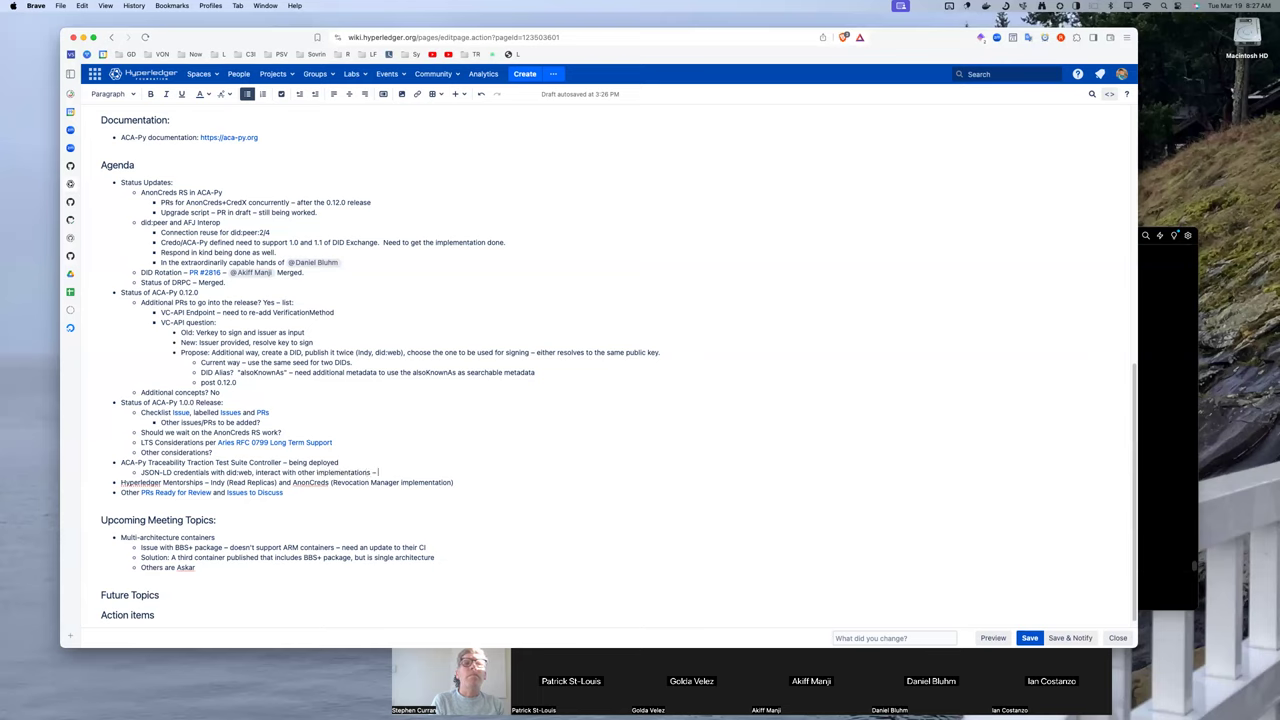
- Extend the JSON-LD credentials bullet with "– ed25519 signature"
text( – ed)
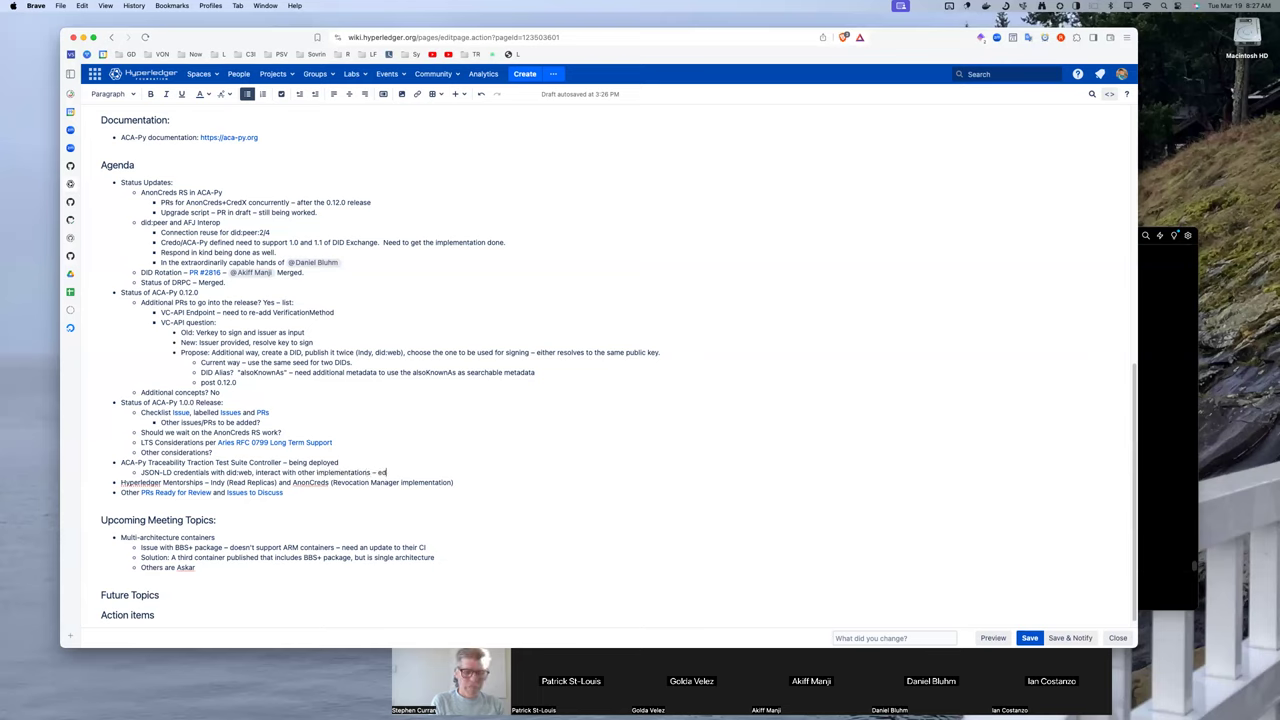
text(25519)
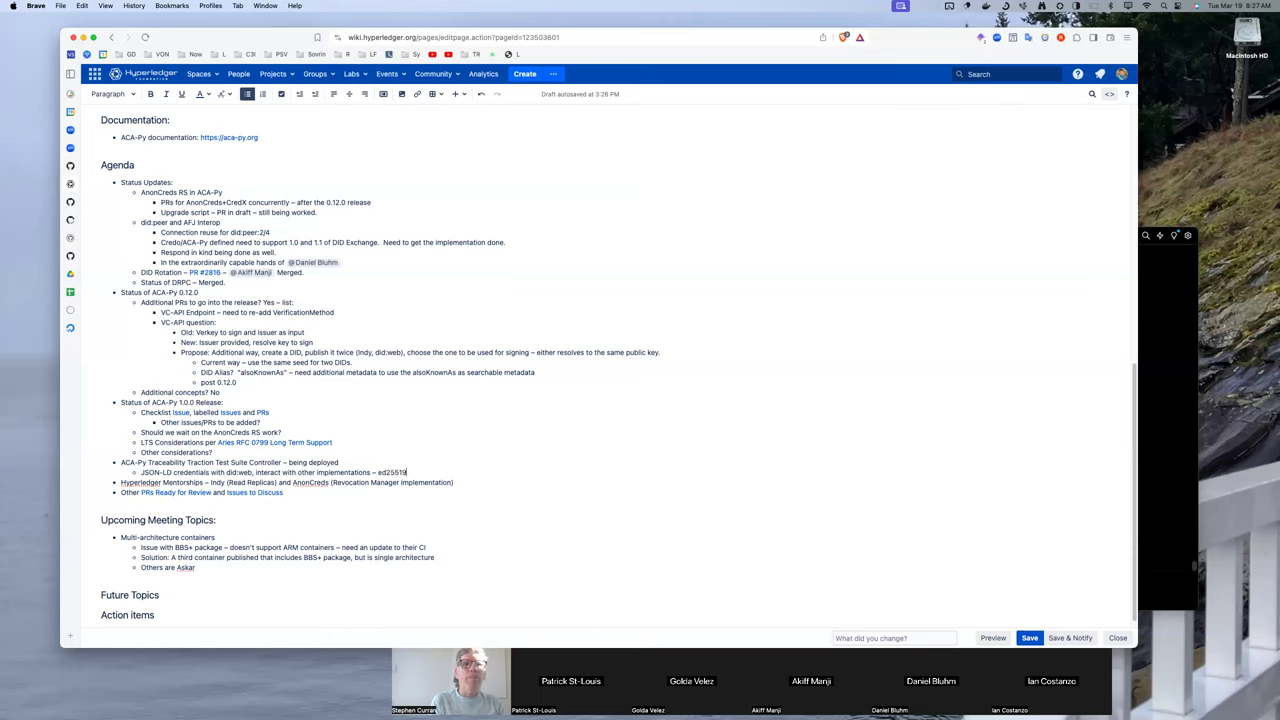
text( signatu)
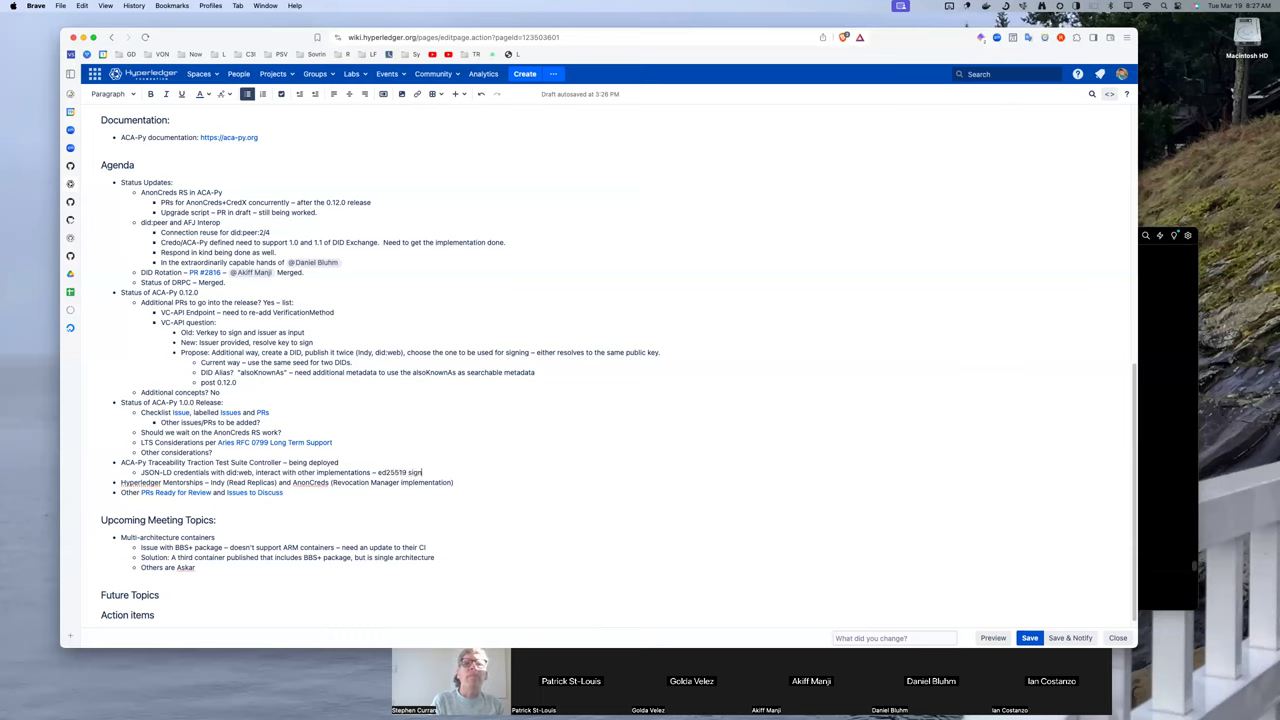
text(re)
- Below the JSON-LD credentials bullet, add "POST requests to exchange – with OAUTH2 tokens."
key(Return)
text(POST r)
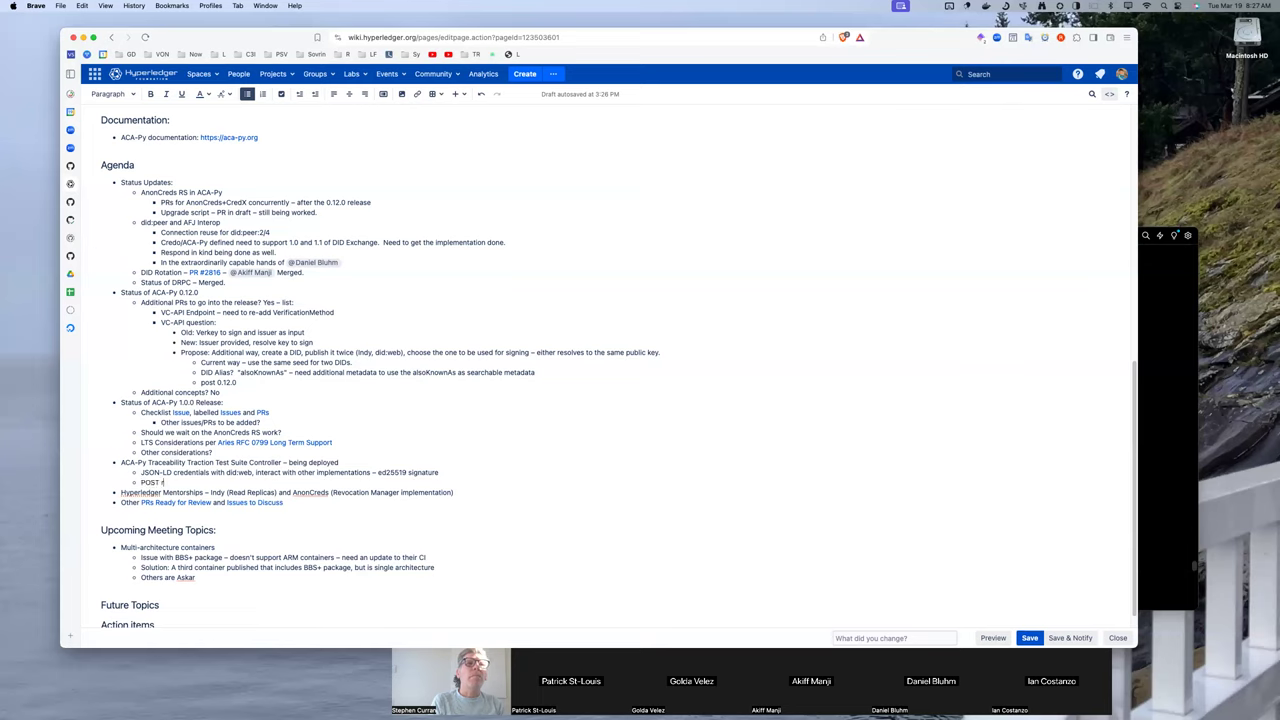
text(equests to exchange -- with OA)
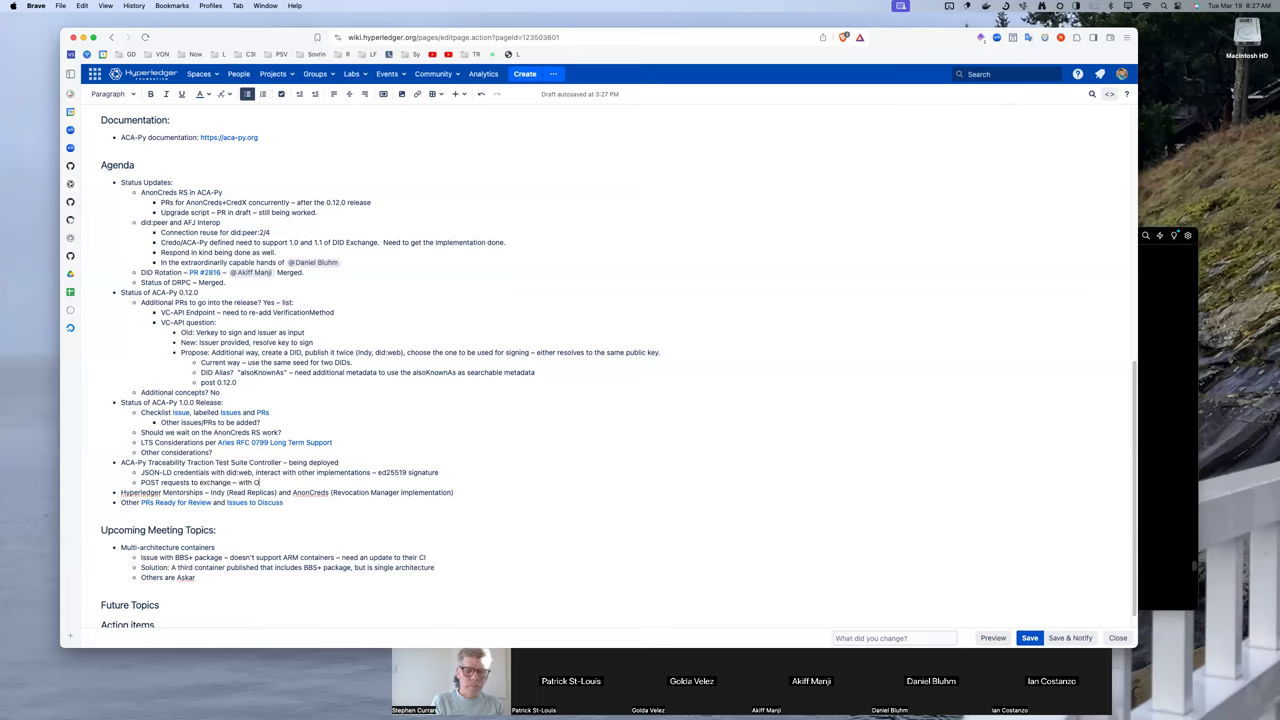
text(UTH2 )
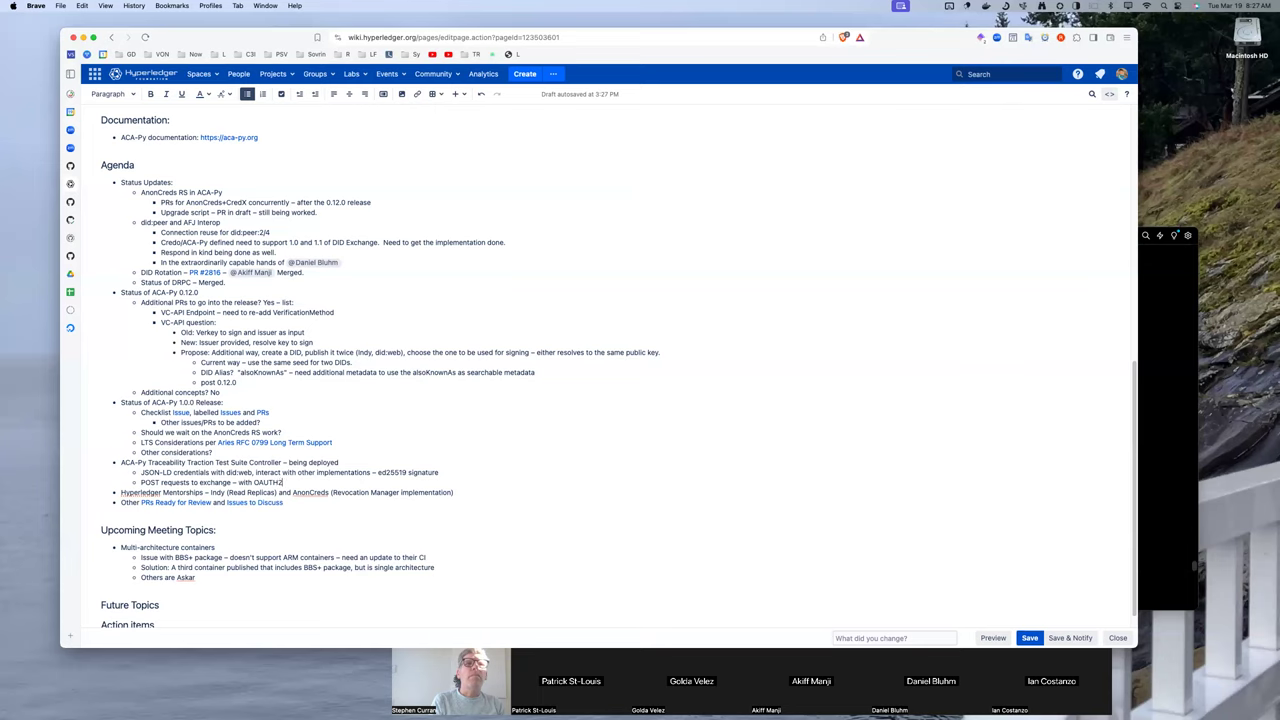
text(tokens.)
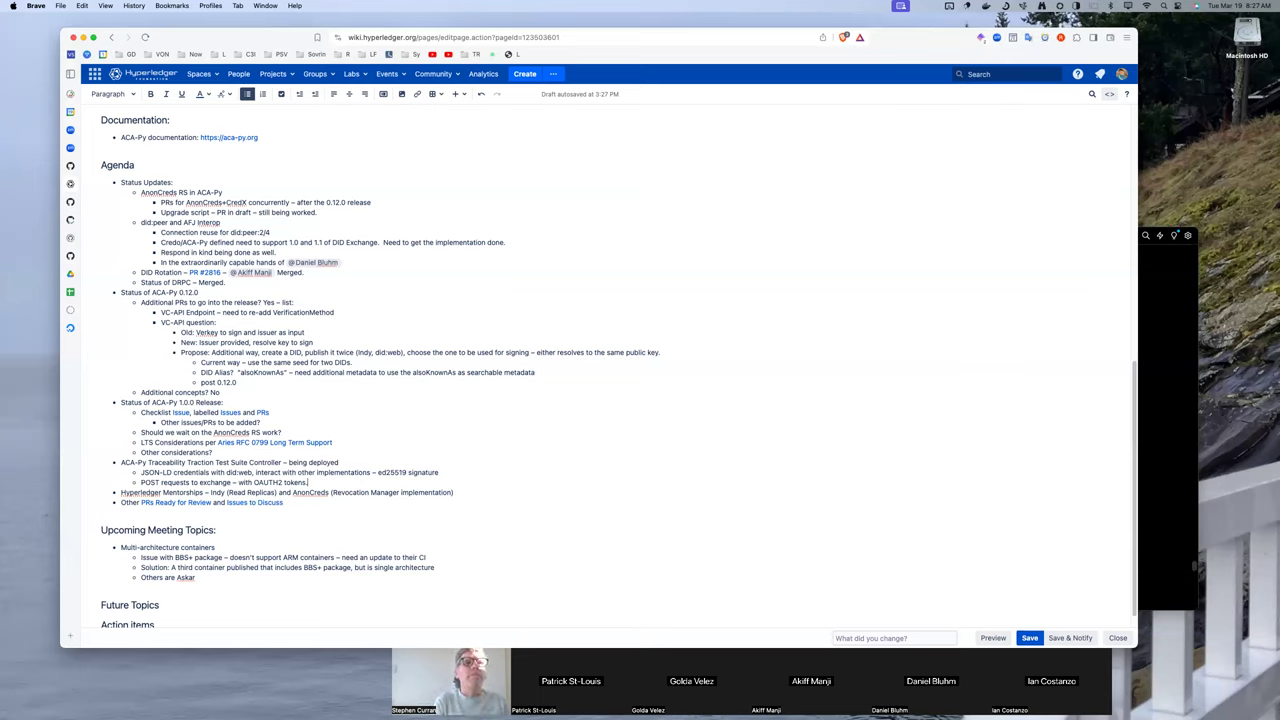
- Add the bullet "Specific to supply chains use cases and traceability vocab defined at W3C." and start an empty bullet below it
key(Return)
text(Specific)
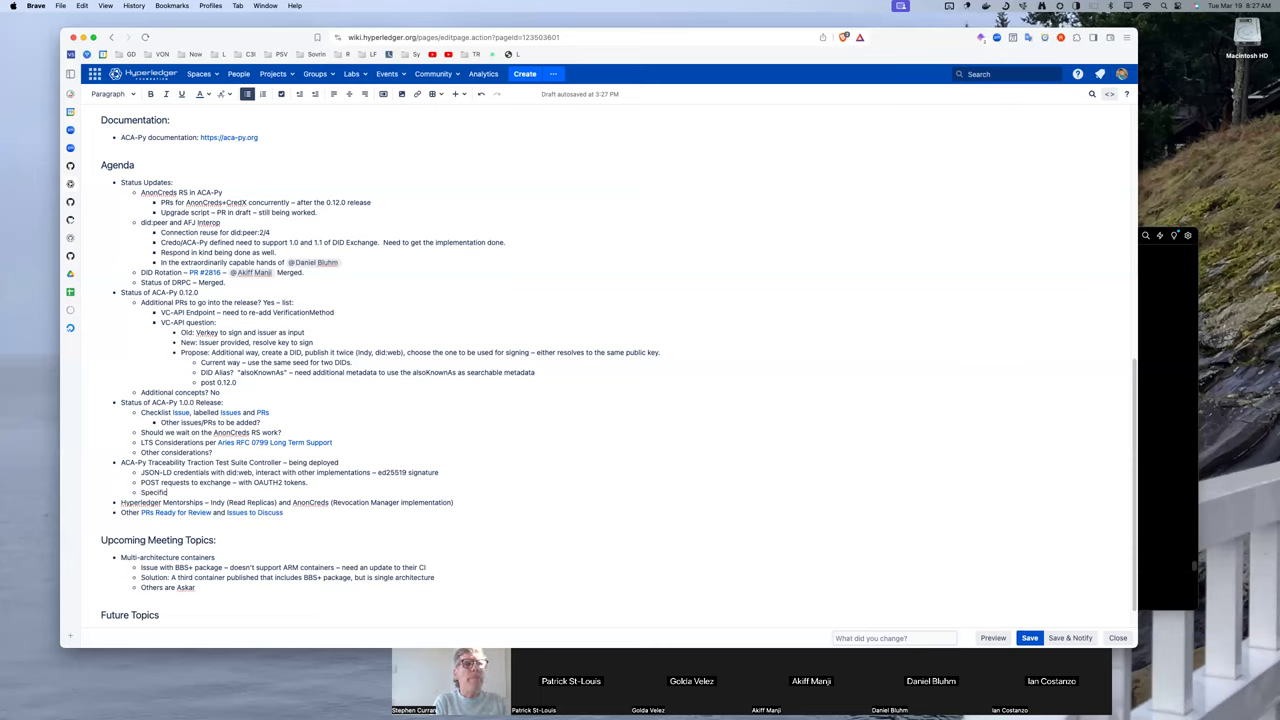
text( to supply chains use cases and traceability)
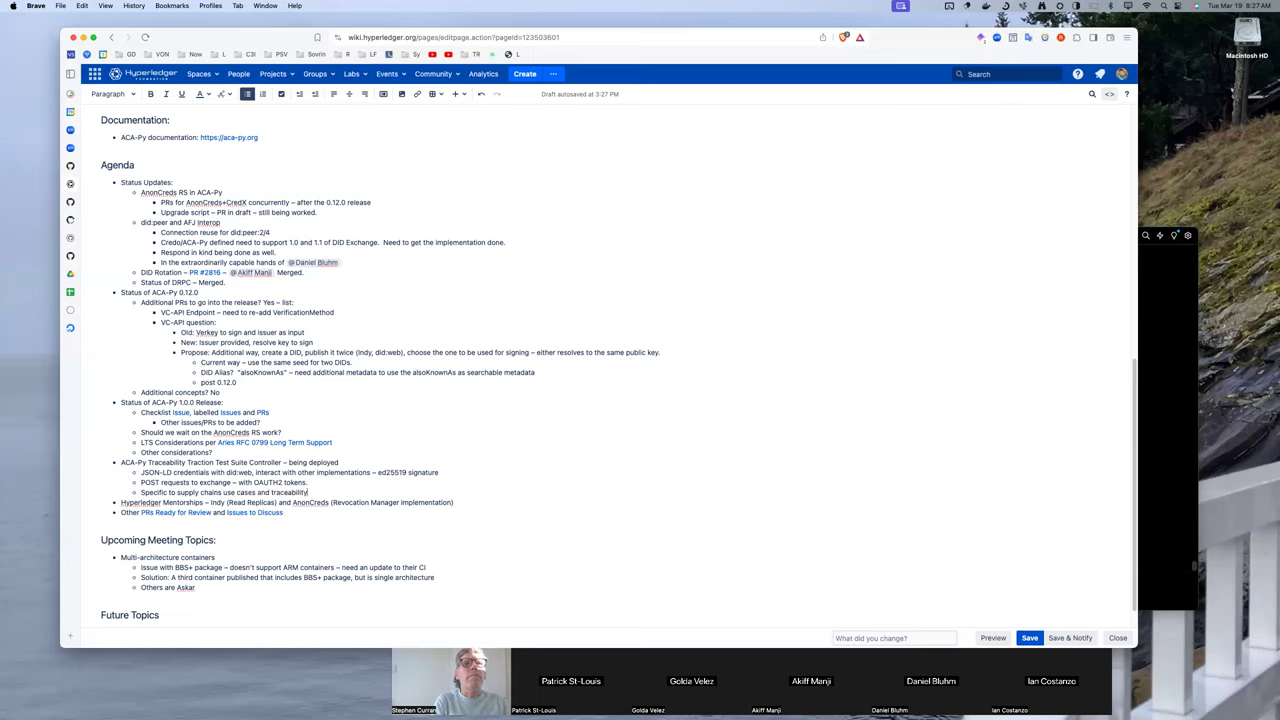
text( vo)
text(cab defined a)
key(BackSpace)
text(defined at W3C.)
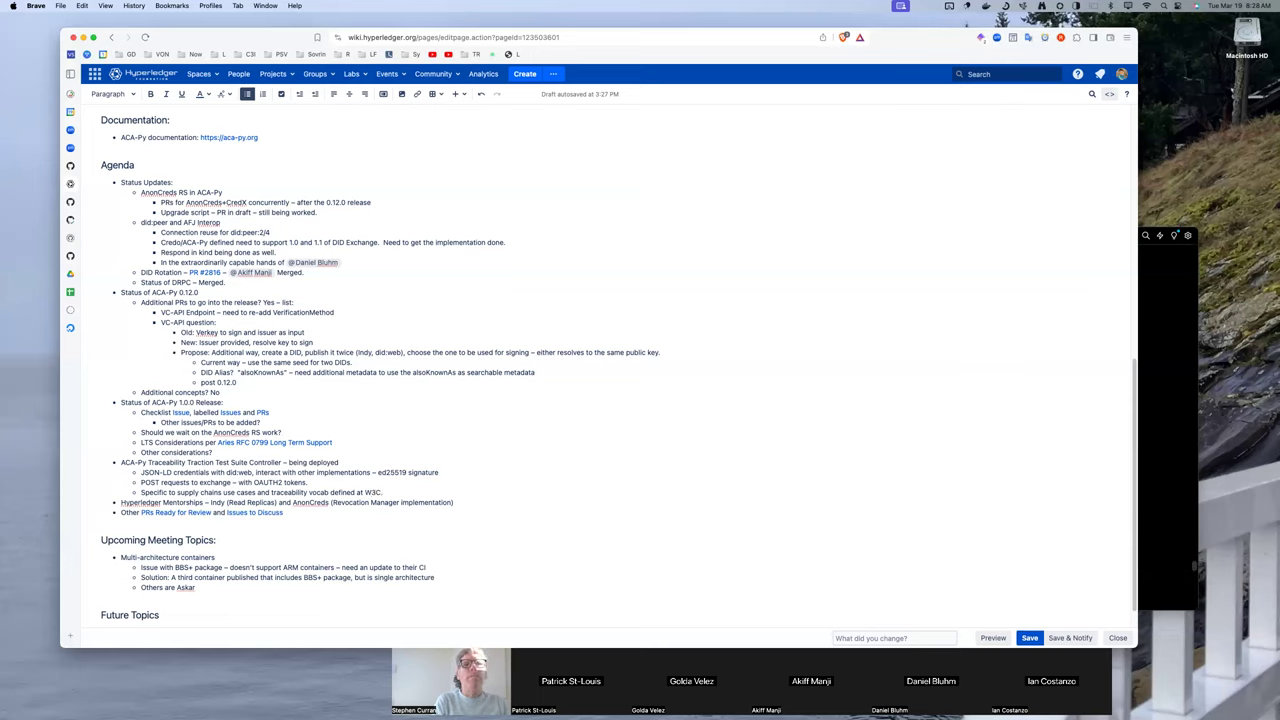
key(Return)
text(Lot)
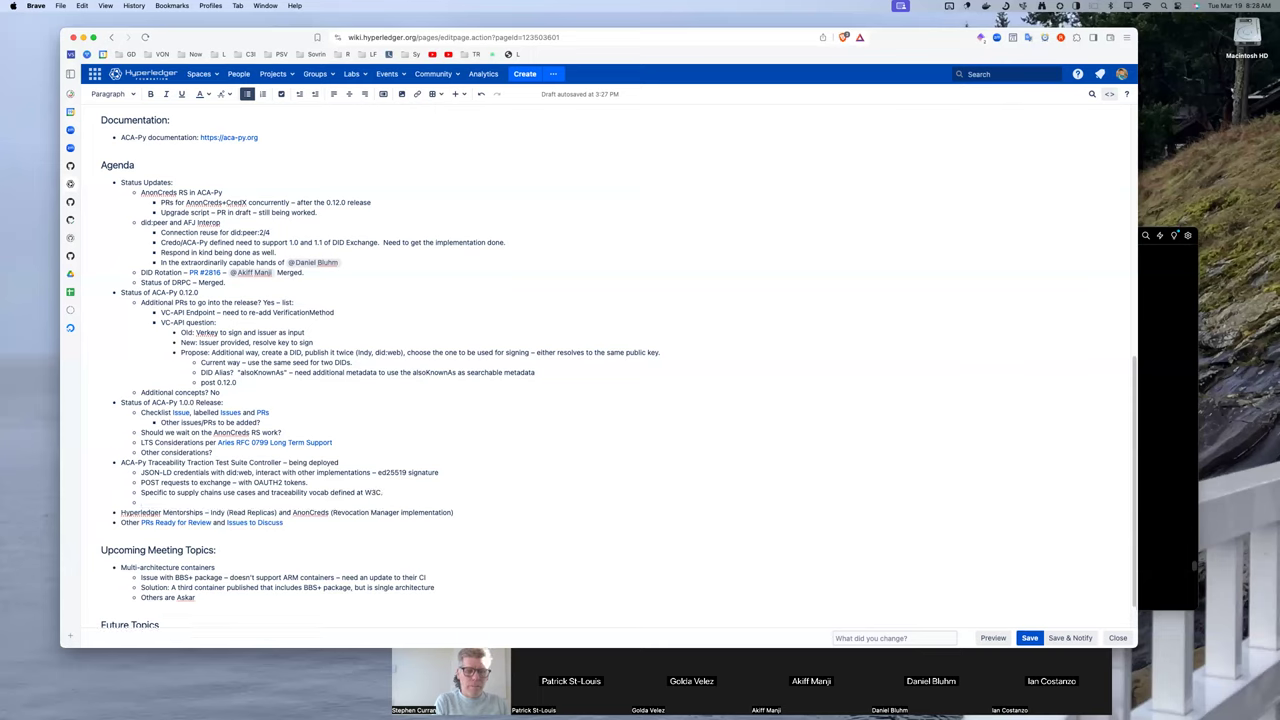
text(s of)
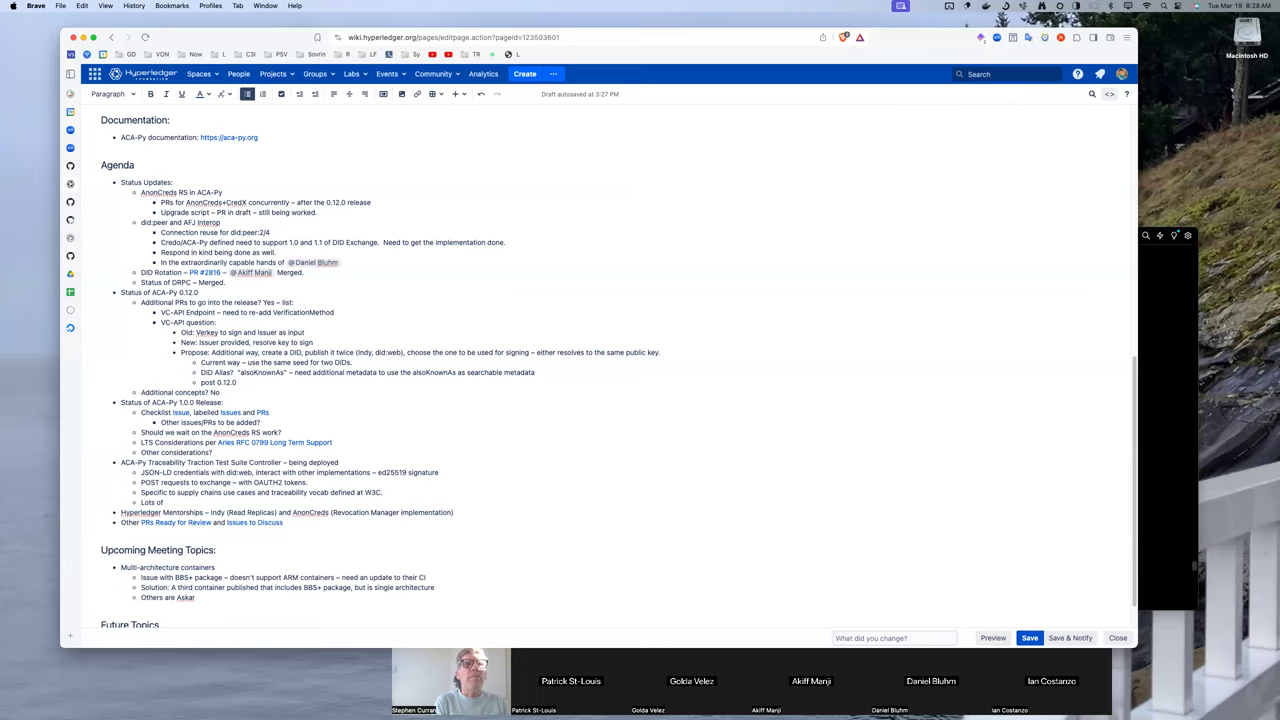
text( use of just VCs)
key(BackSpace)
key(BackSpace)
key(BackSpace)
key(BackSpace)
key(BackSpace)
key(BackSpace)
key(BackSpace)
key(BackSpace)
key(BackSpace)
key(BackSpace)
key(BackSpace)
key(BackSpace)
key(BackSpace)
key(BackSpace)
key(BackSpace)
key(BackSpace)
key(BackSpace)
key(BackSpace)
key(BackSpace)
key(BackSpace)
key(BackSpace)
key(BackSpace)
key(BackSpace)
- Fill the empty bullet under the ACA-Py Traceability item with "Compatibility with the VC-API"
text(C)
text(omp)
text(ativ)
text(ility with the)
text( VC-API)
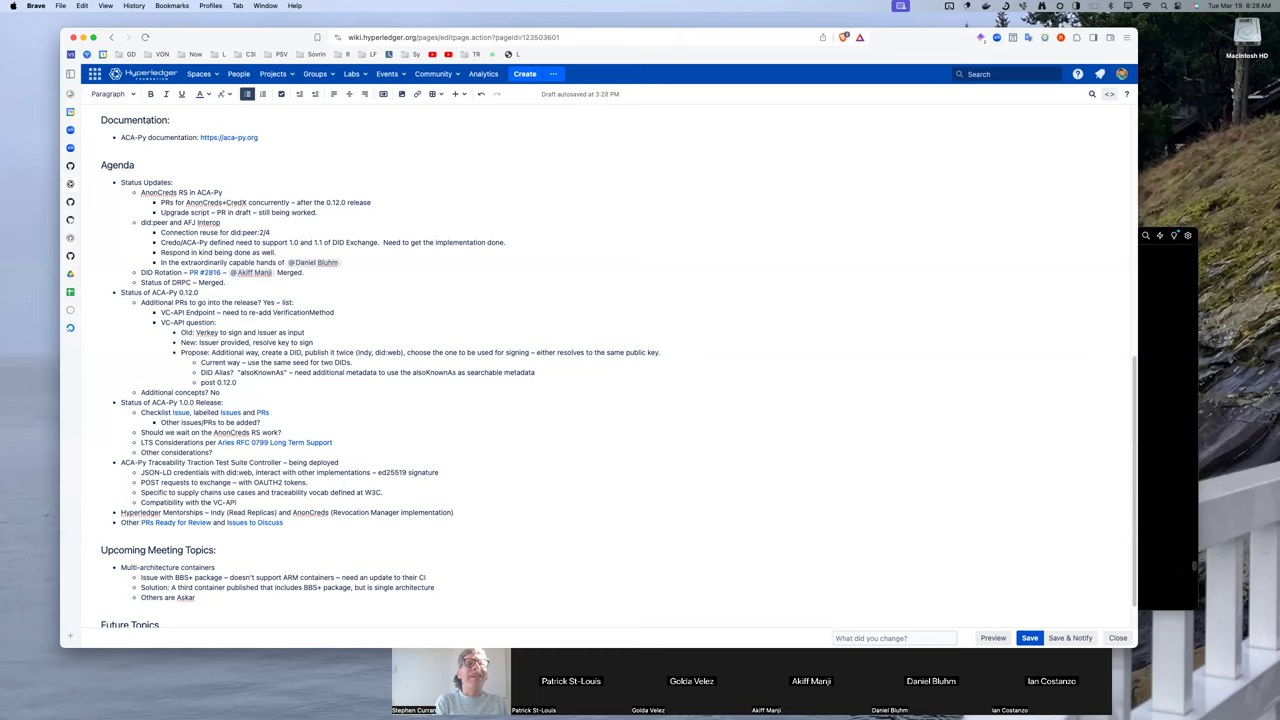
- Below the VC-API compatibility bullet, add "Potential to add ACA-Py/Traction Controller to the"
key(Return)
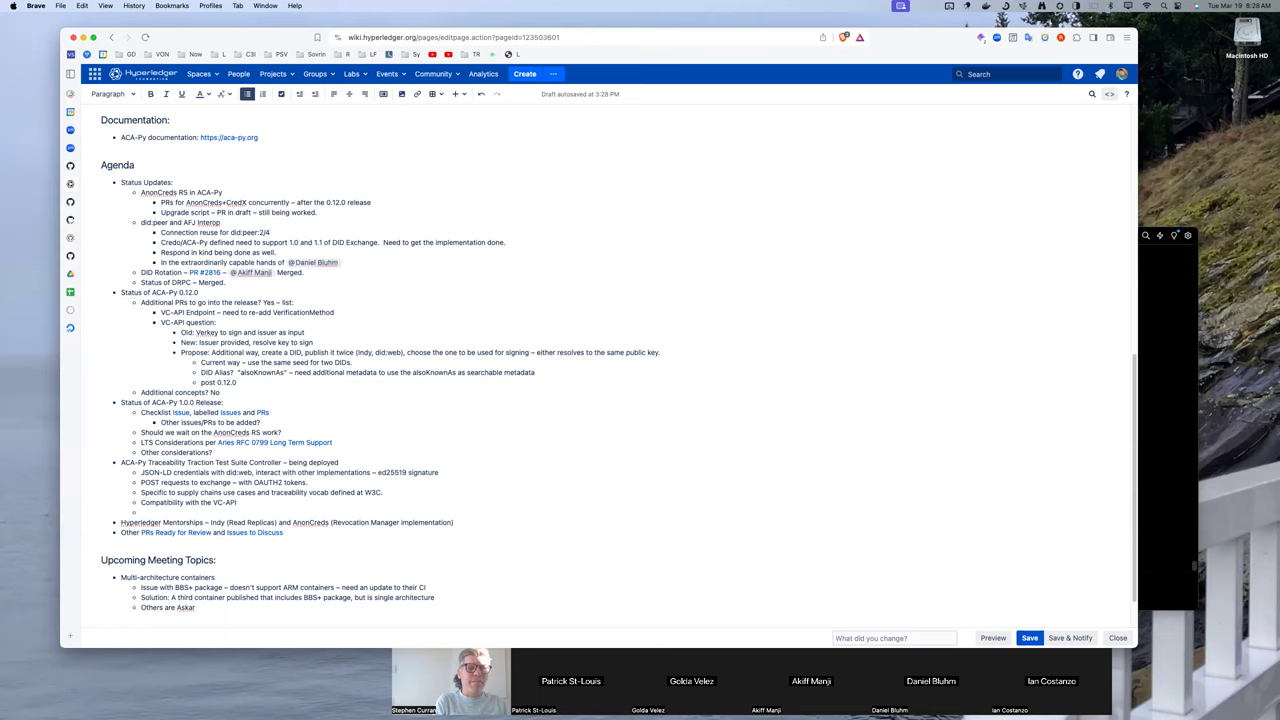
text(New)
key(BackSpace)
key(BackSpace)
text(otential to add)
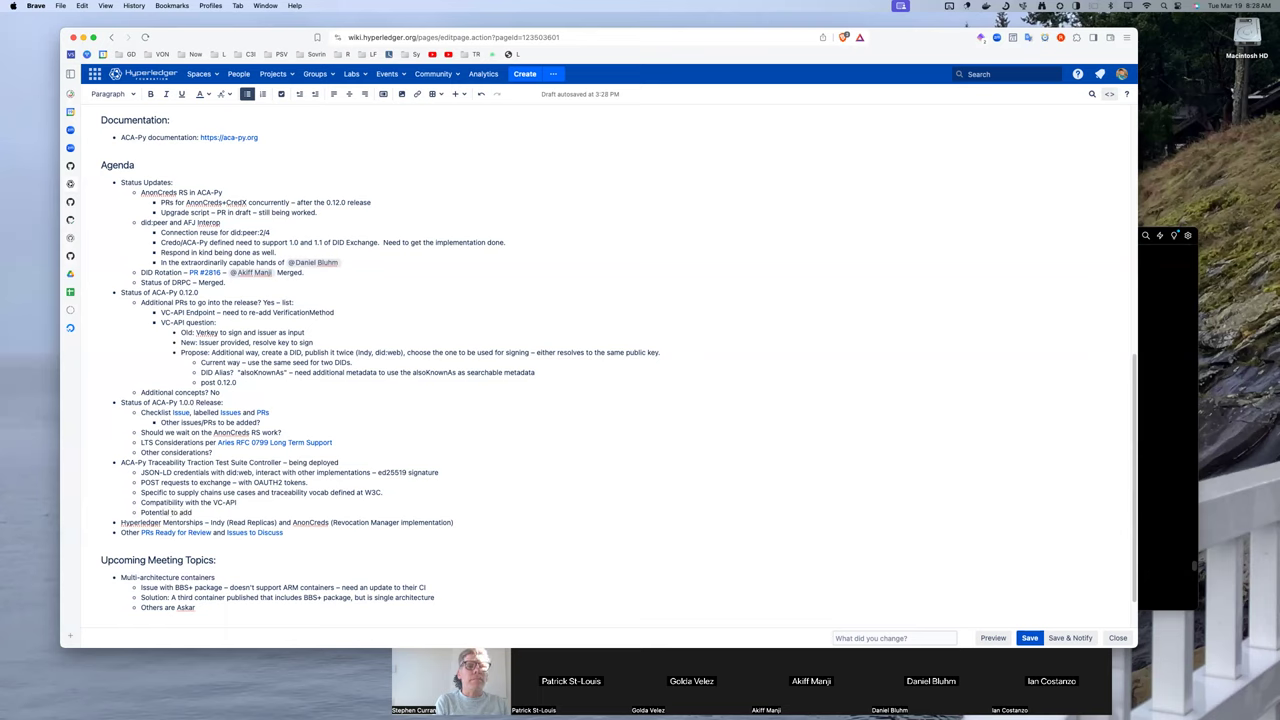
text( use)
key(BackSpace)
key(BackSpace)
text(ACA-Py)
text(/Tractoion C)
text(on)
text( Controller to the)
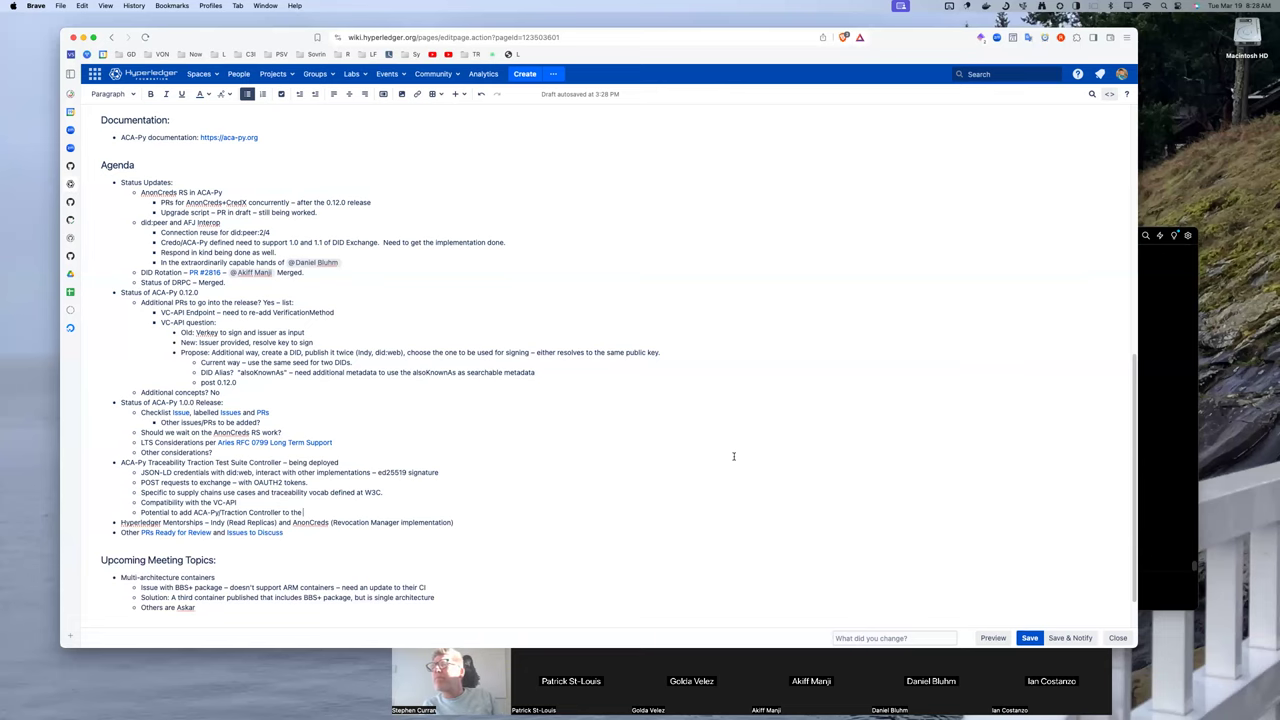
click(1193, 571)
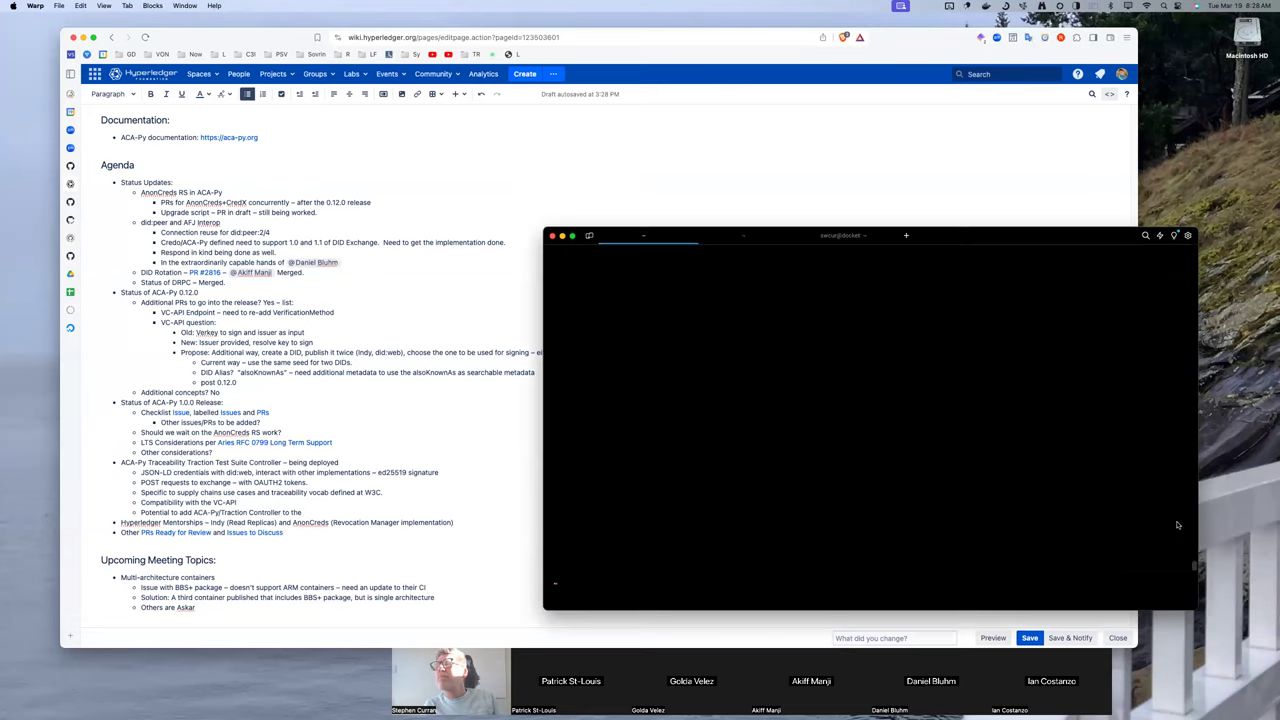